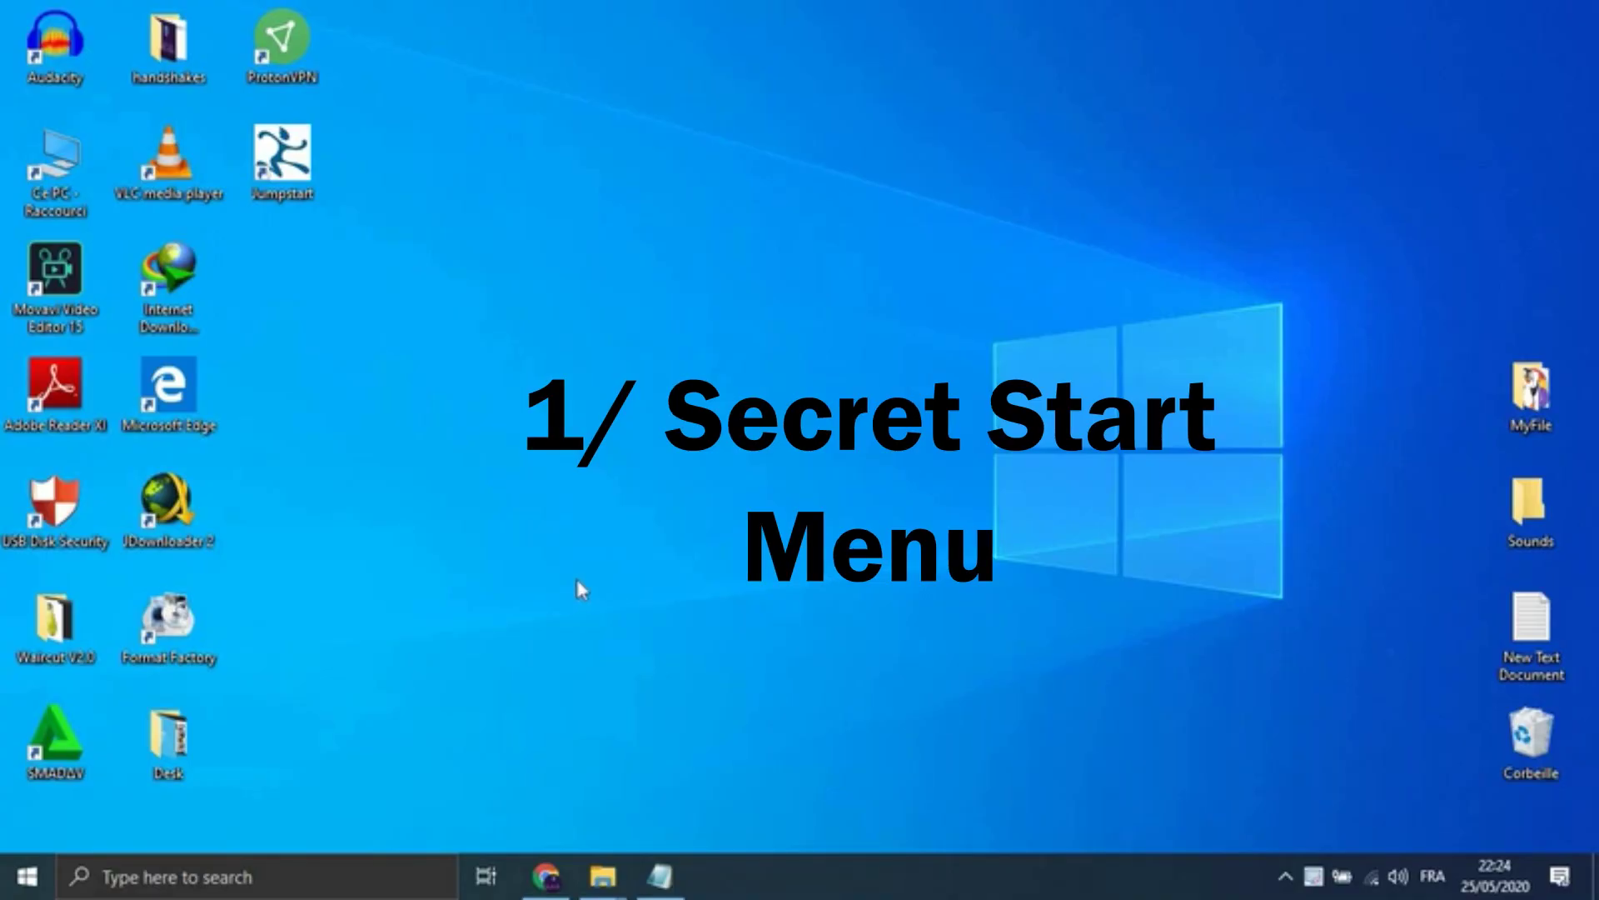
Step: Bring up the power-user menu of system tools, then dismiss it
right_click(32, 875)
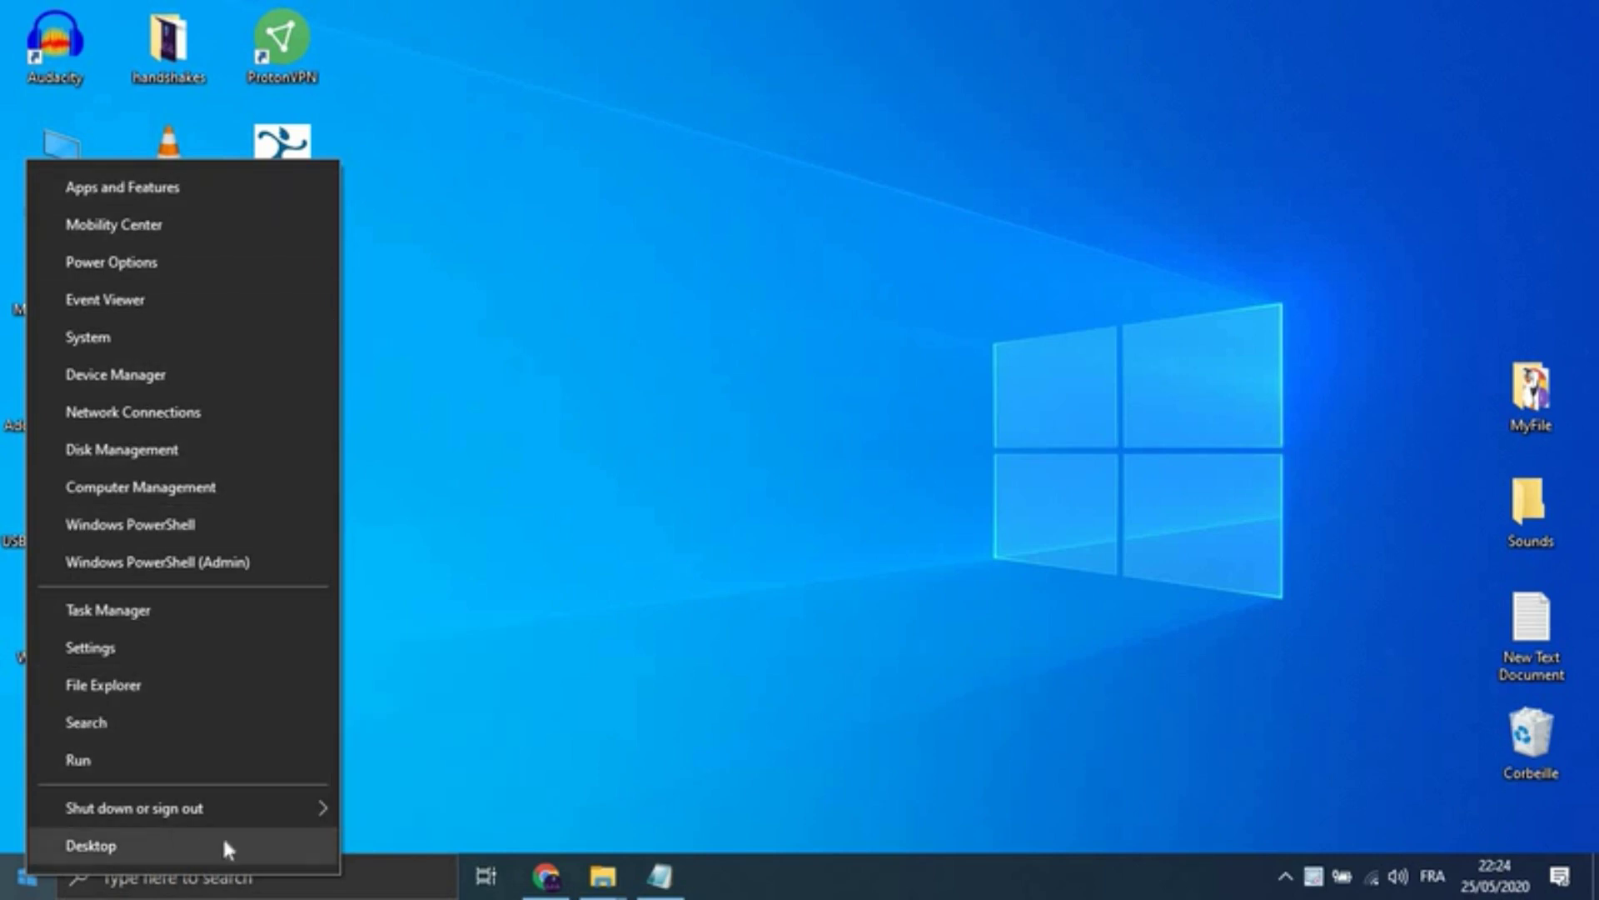
mouse_move(216, 813)
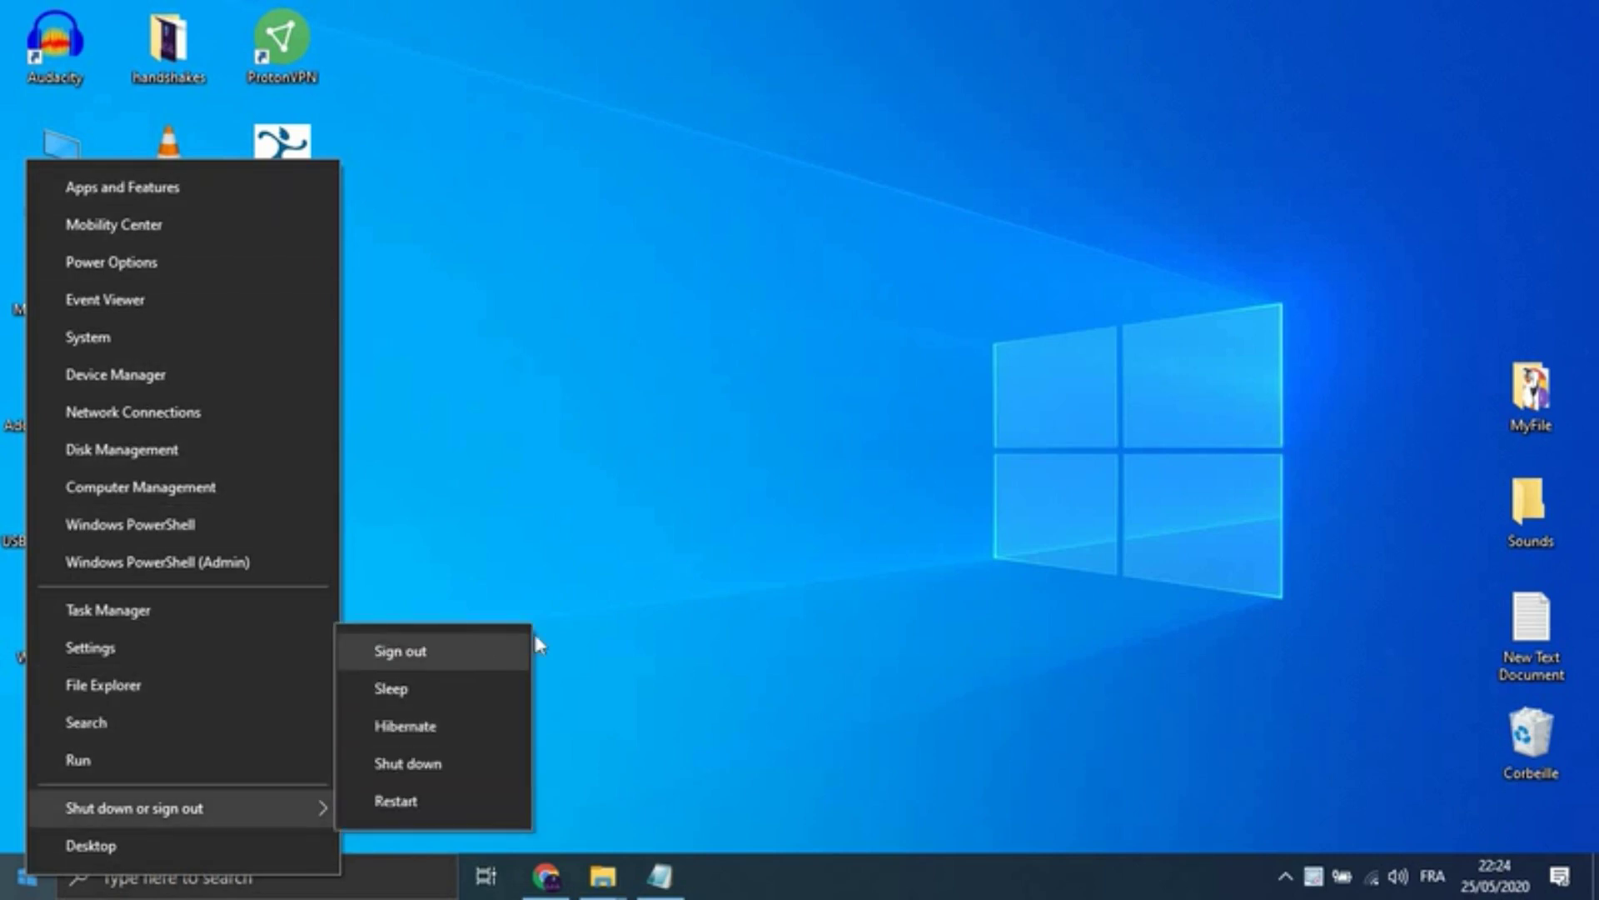
click(590, 548)
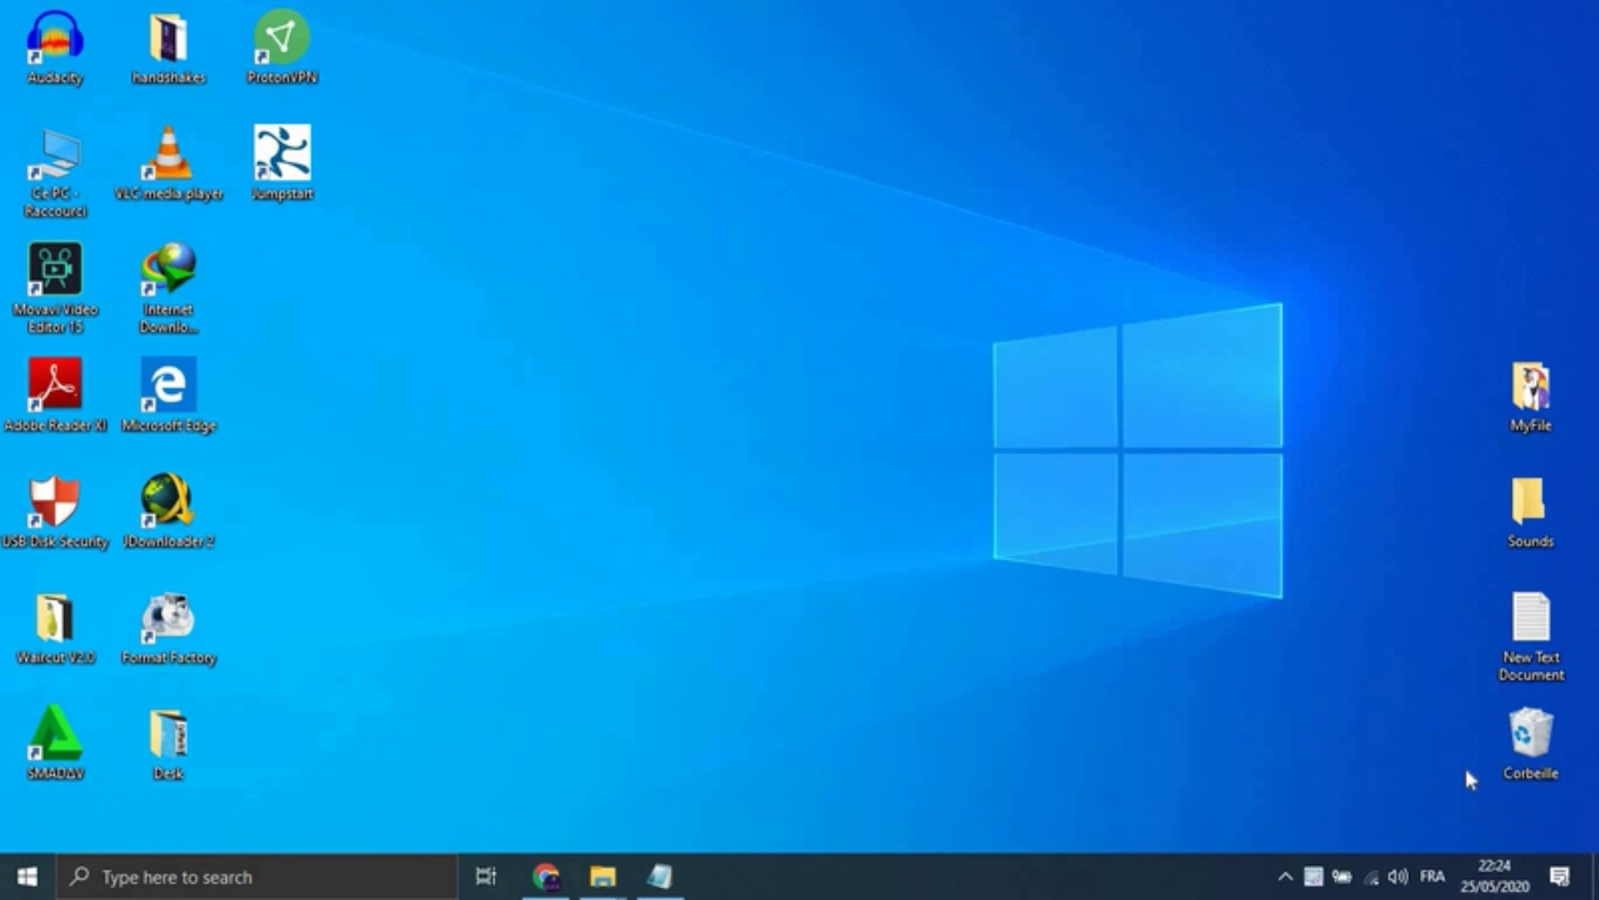
Step: Restore Chrome and This PC, toggle Show Desktop twice, then minimize both windows
click(546, 876)
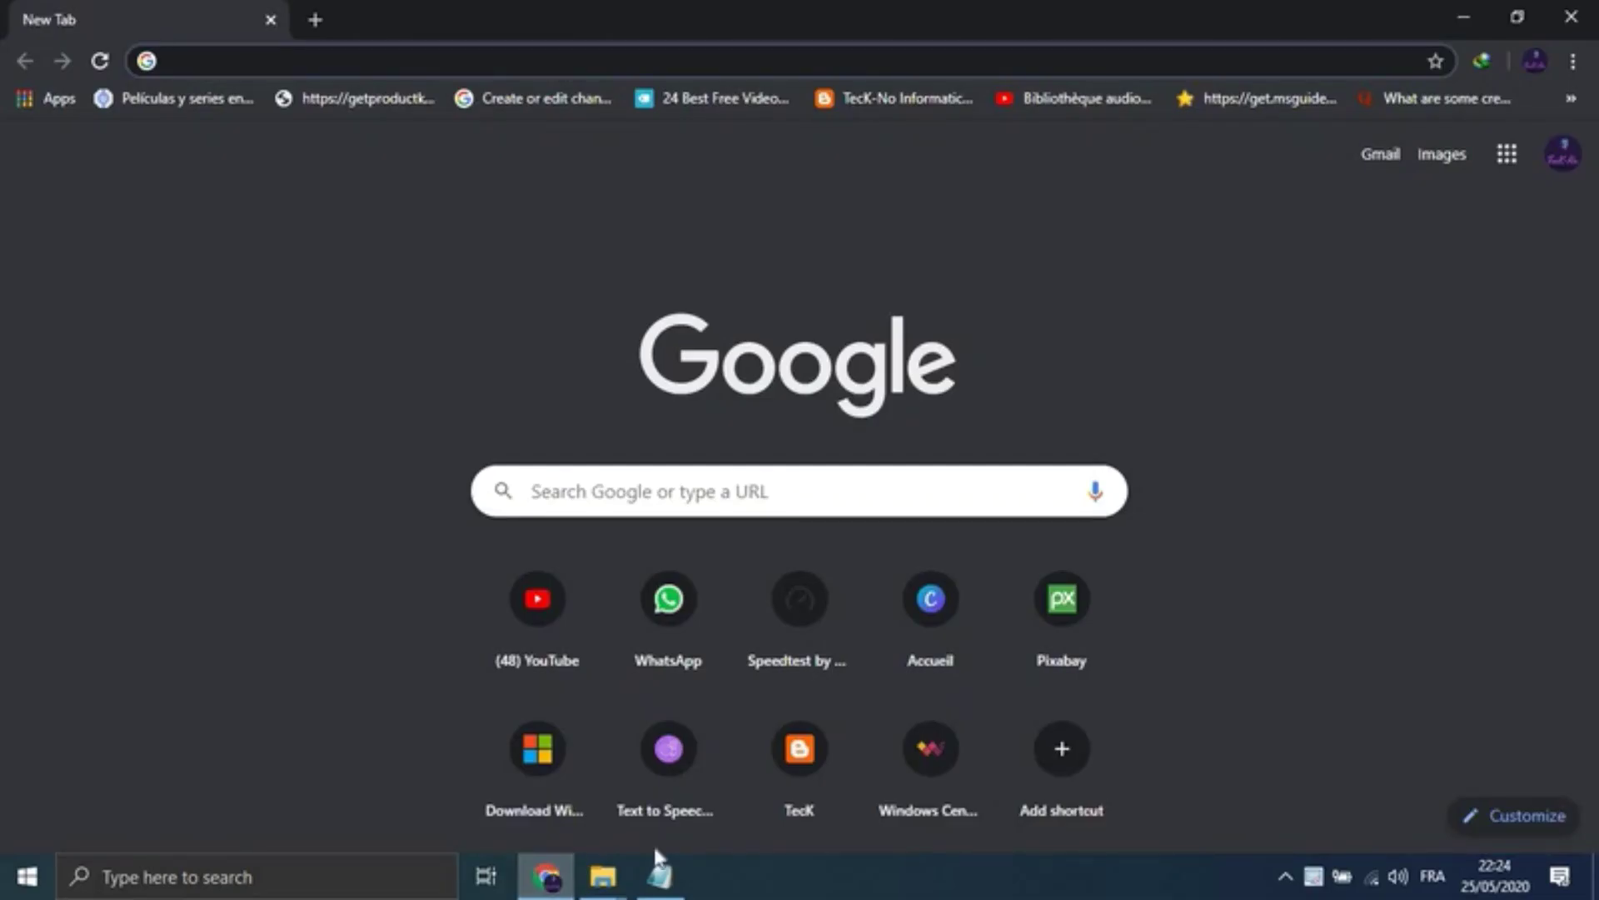
click(604, 876)
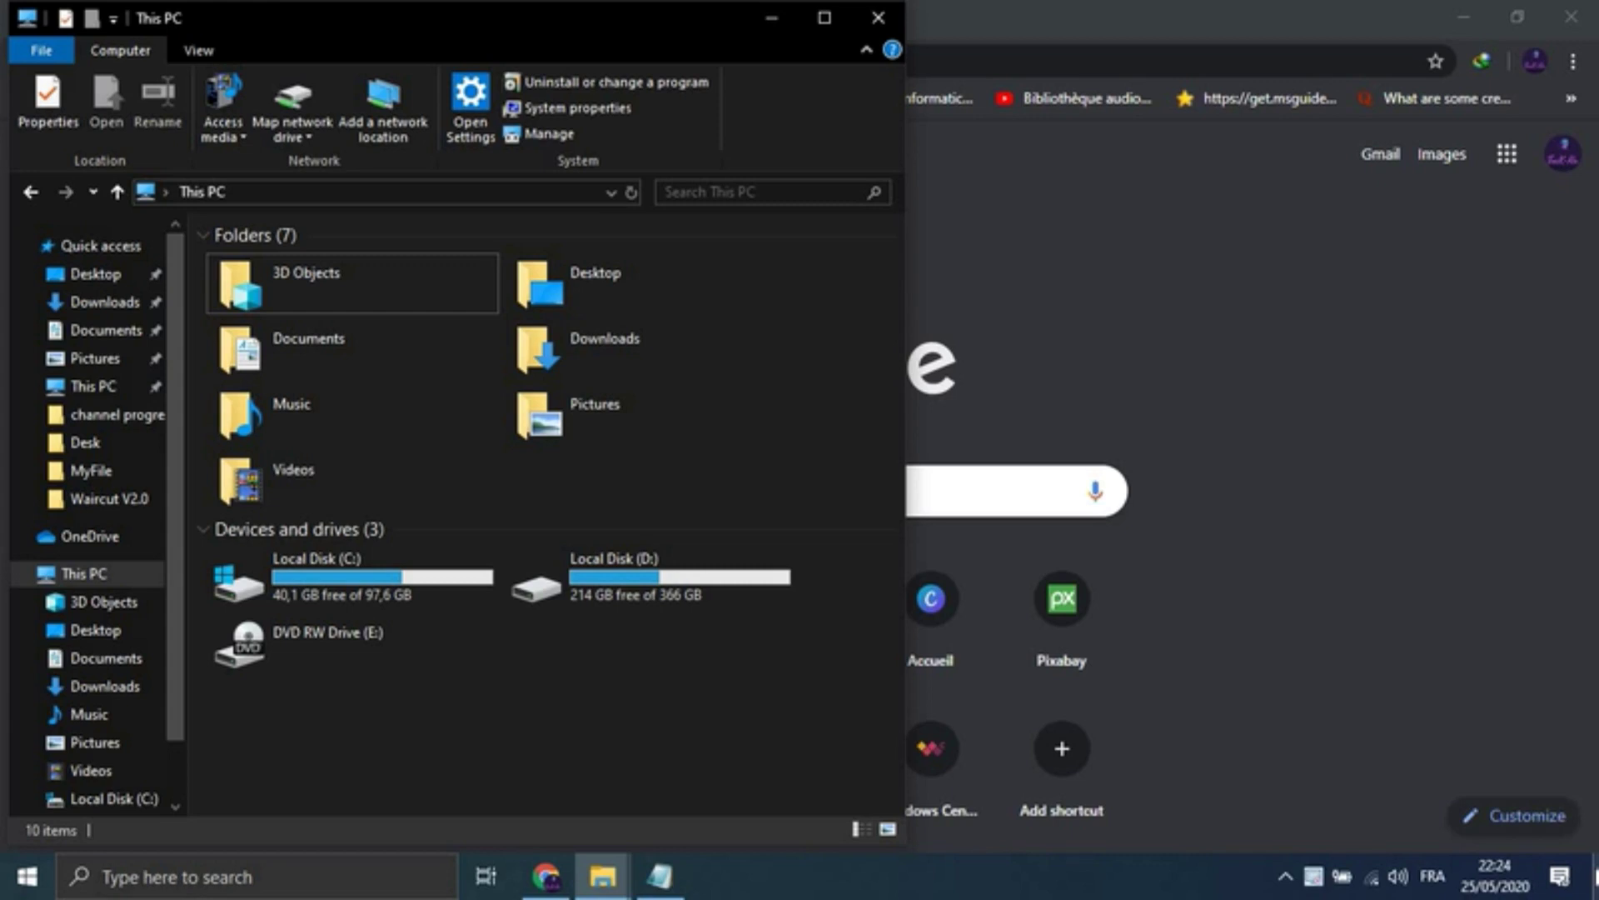
click(1595, 876)
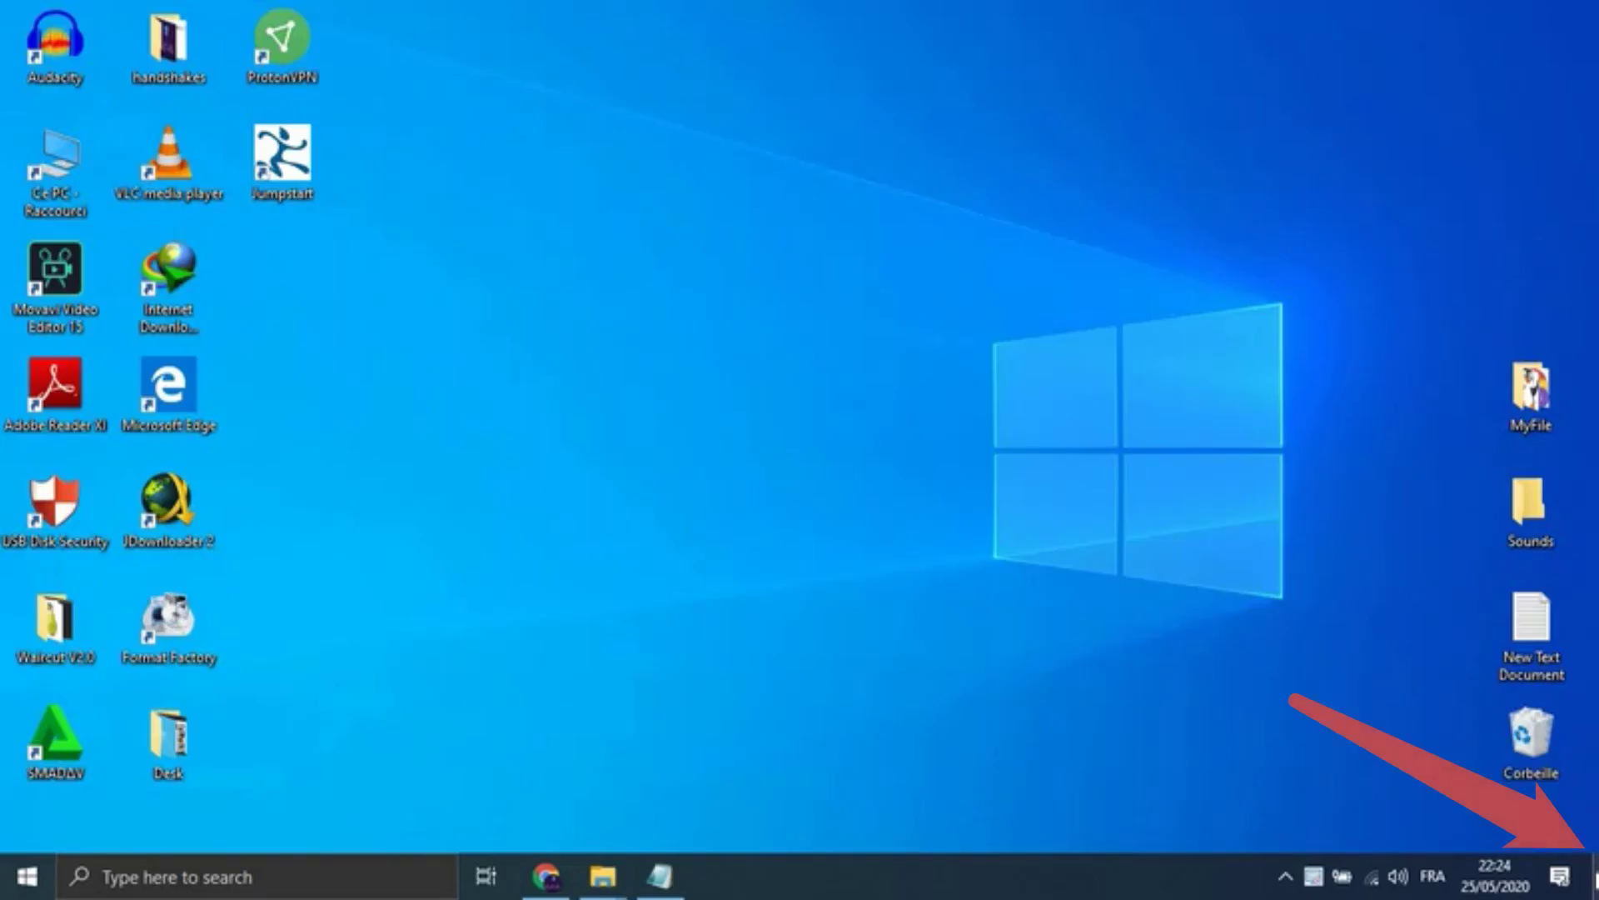
click(1595, 876)
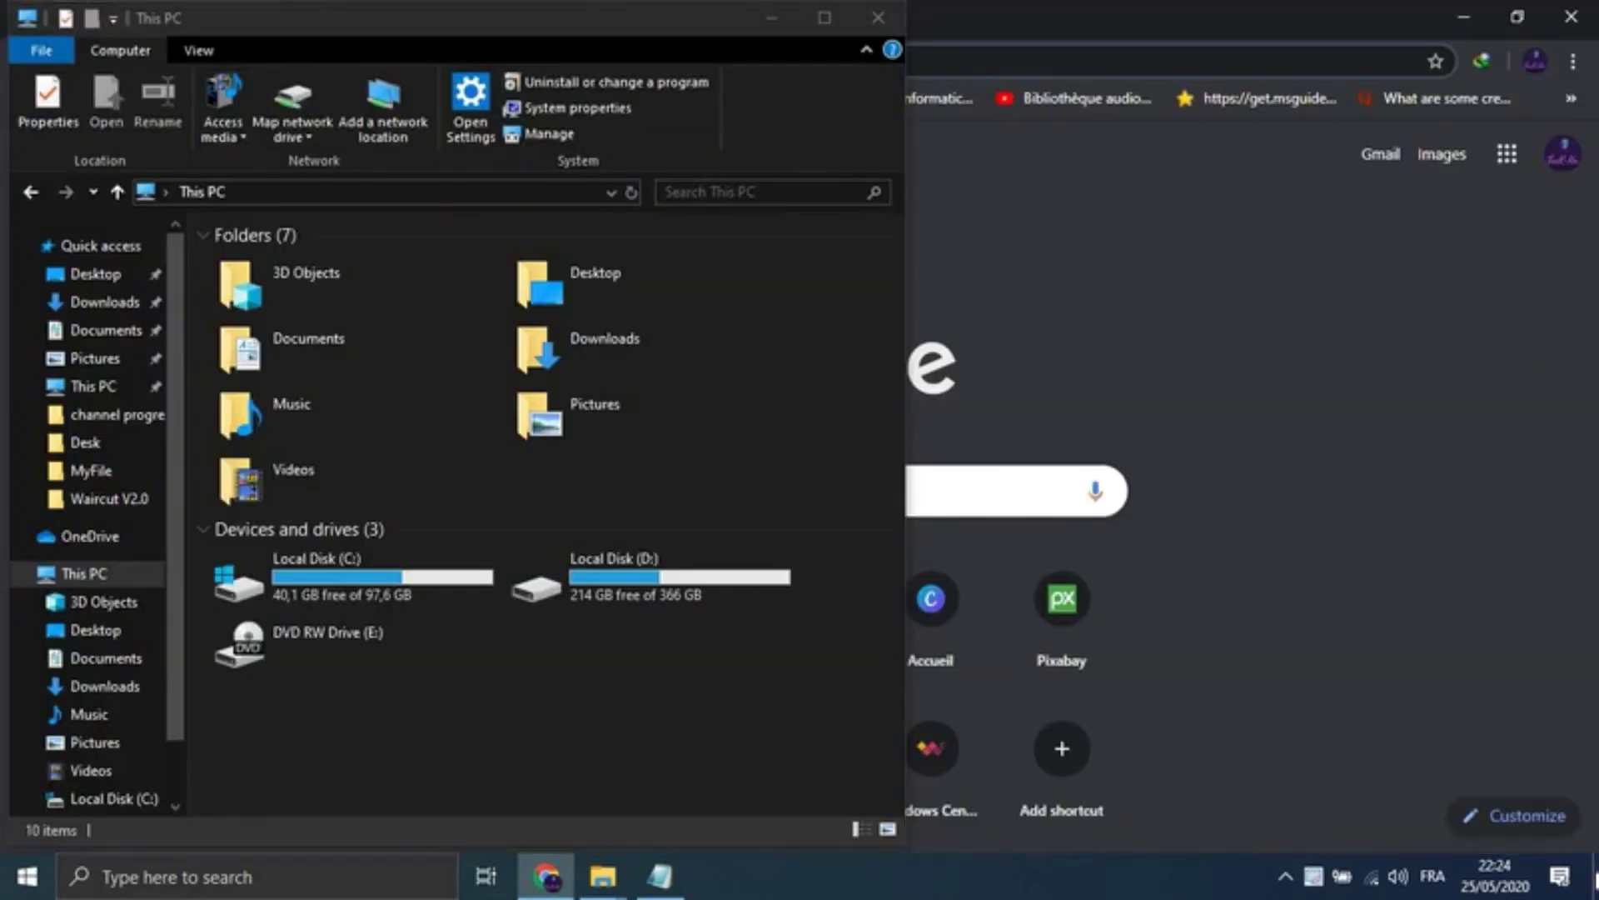
click(1595, 876)
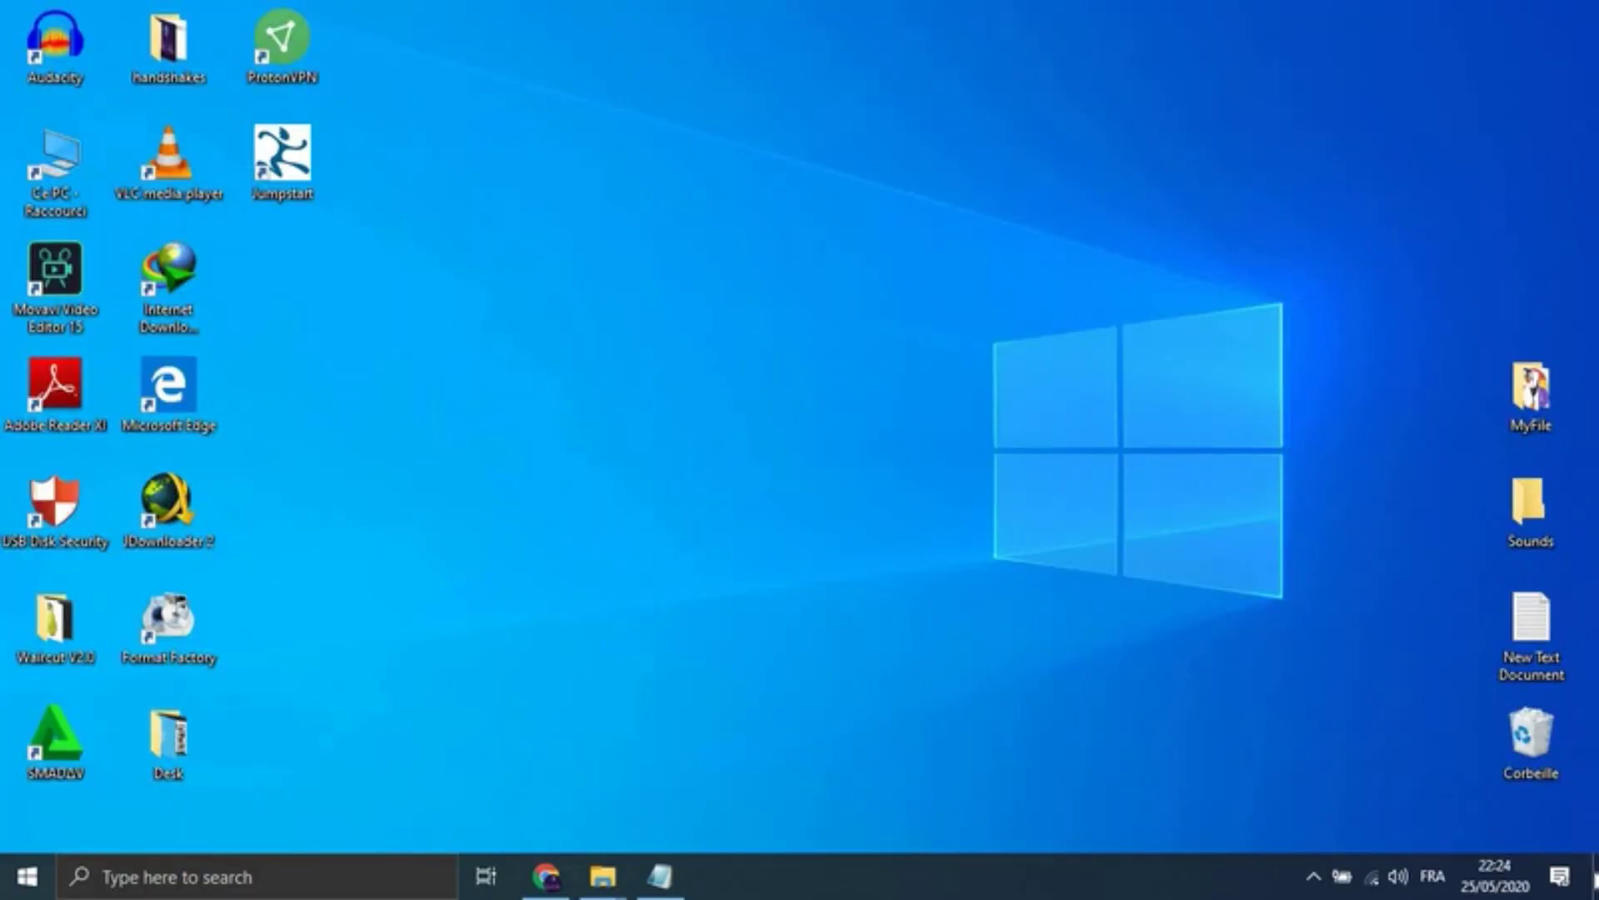
click(1595, 876)
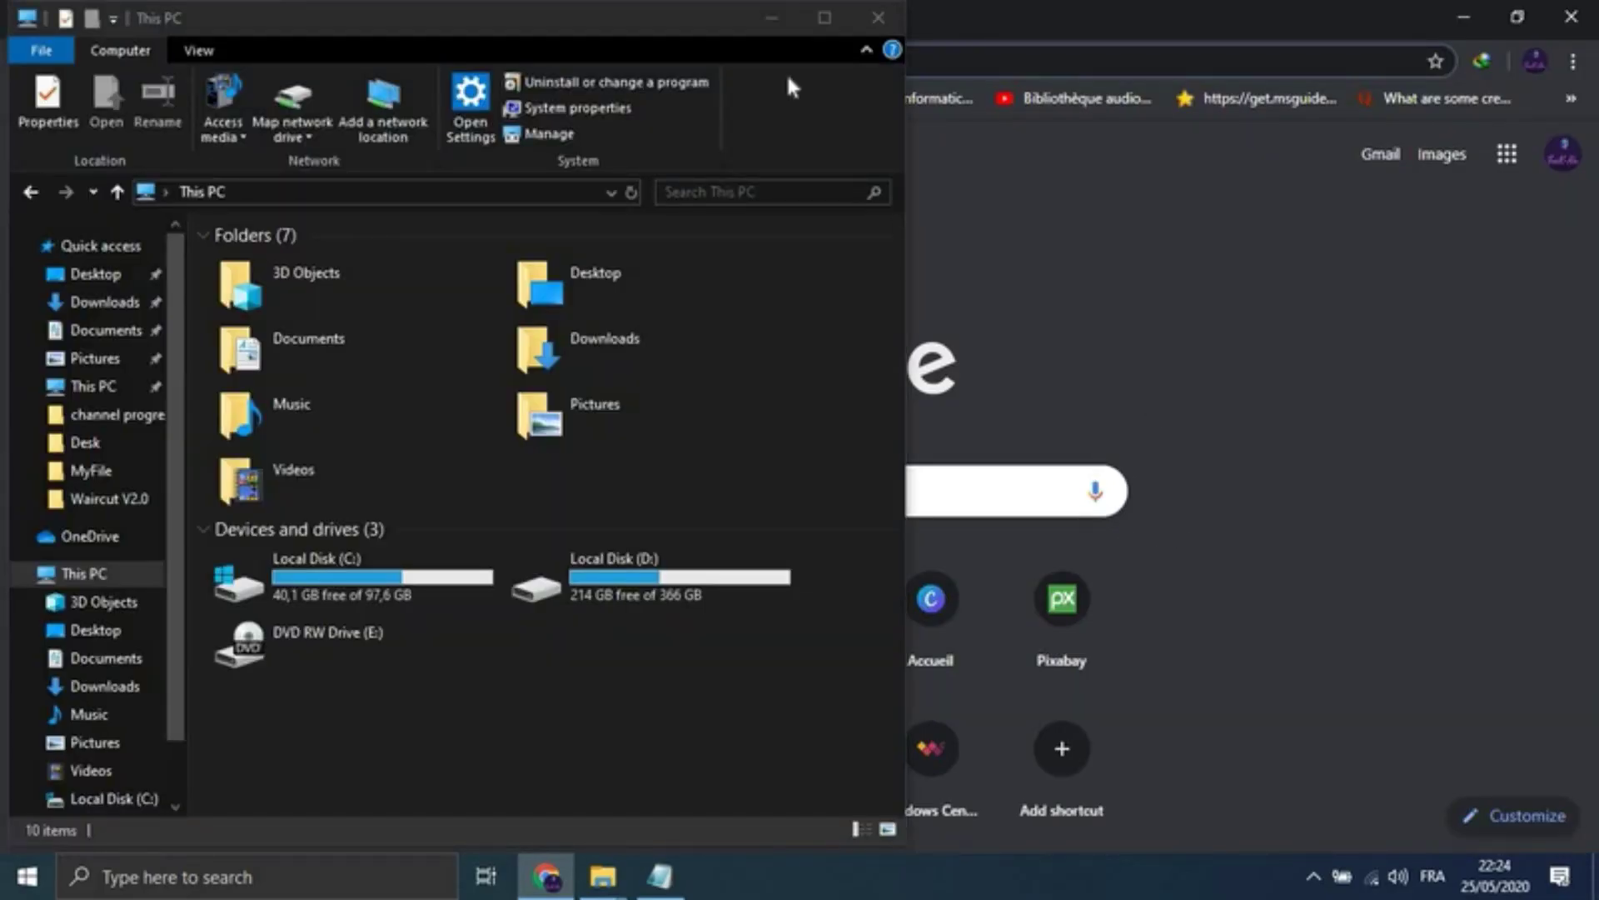
click(782, 27)
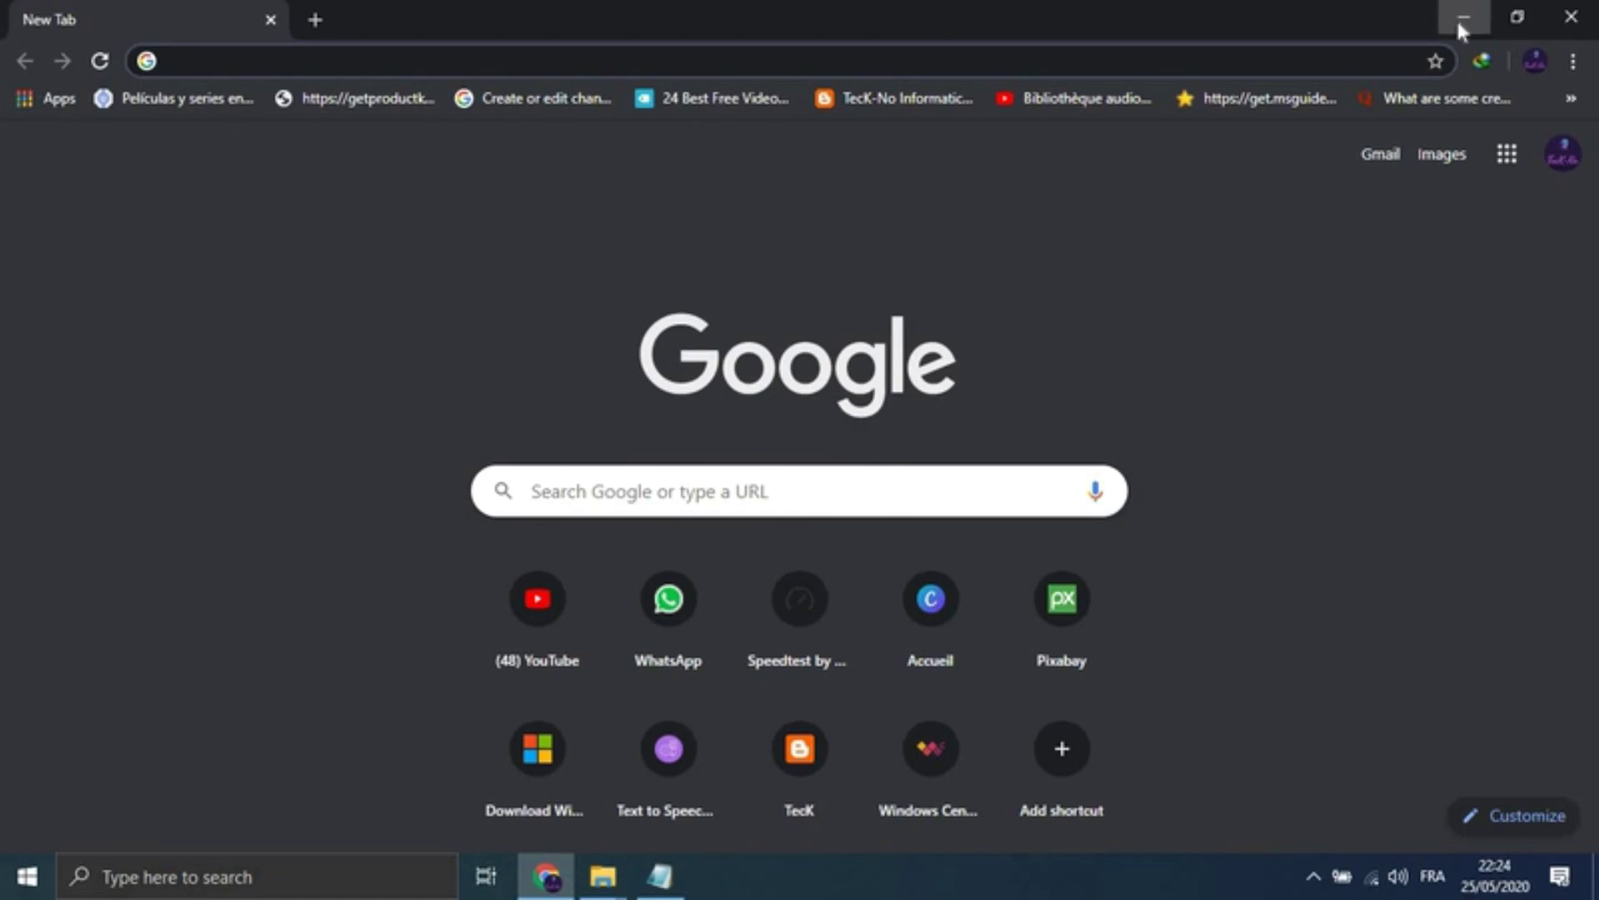
click(1458, 23)
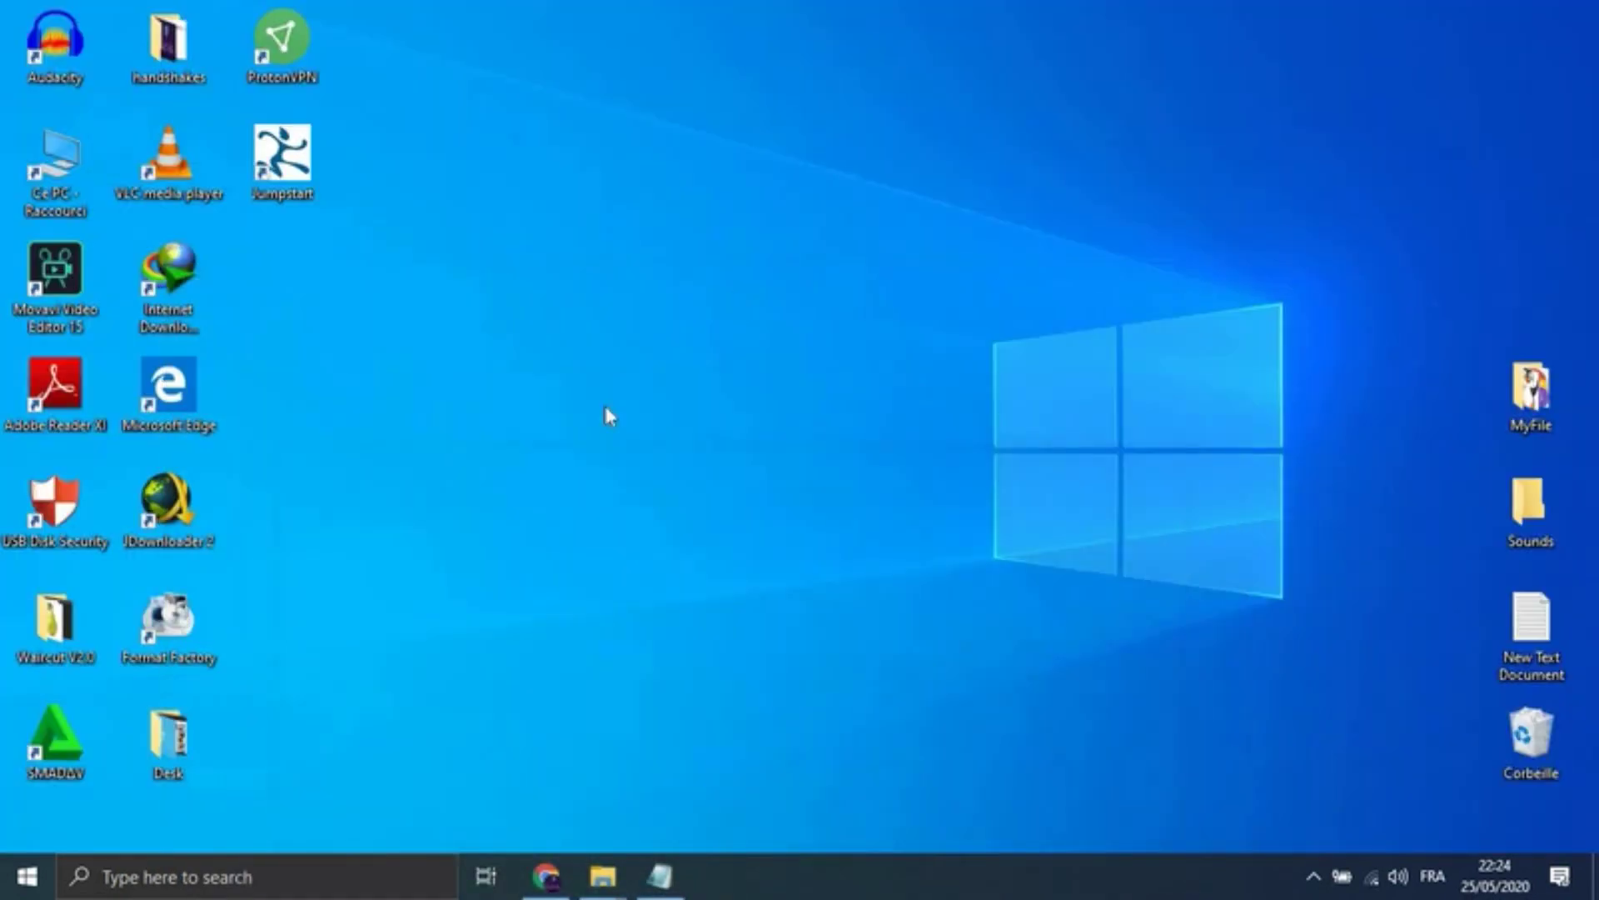
Step: Turn on 'Use Peek to preview the desktop' in Taskbar settings, then close Settings
click(36, 880)
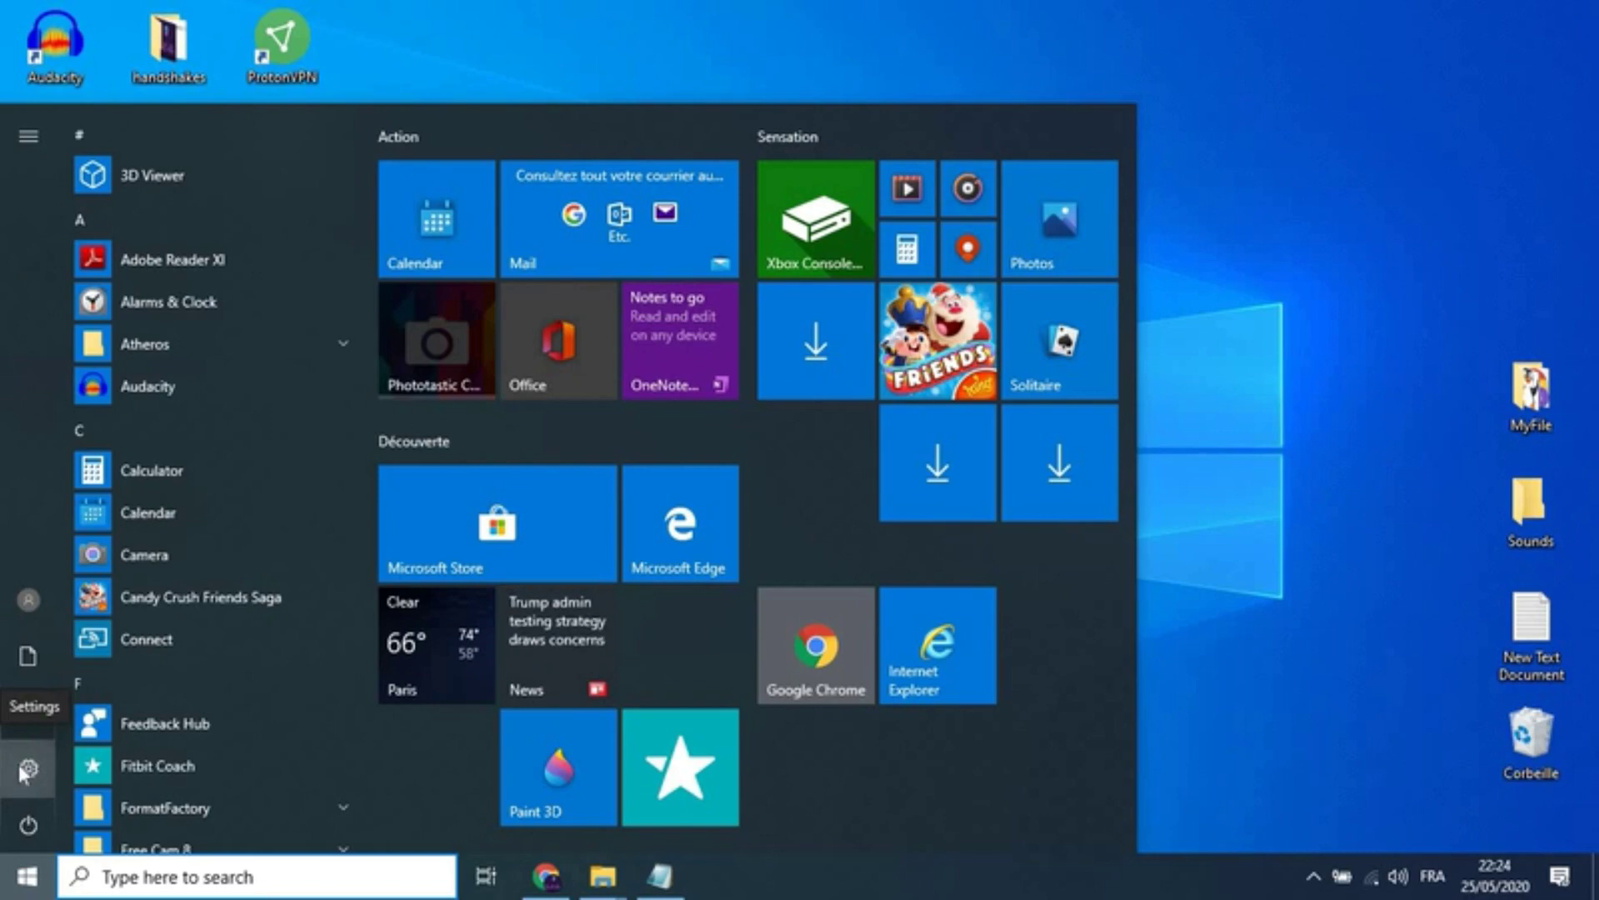
click(27, 768)
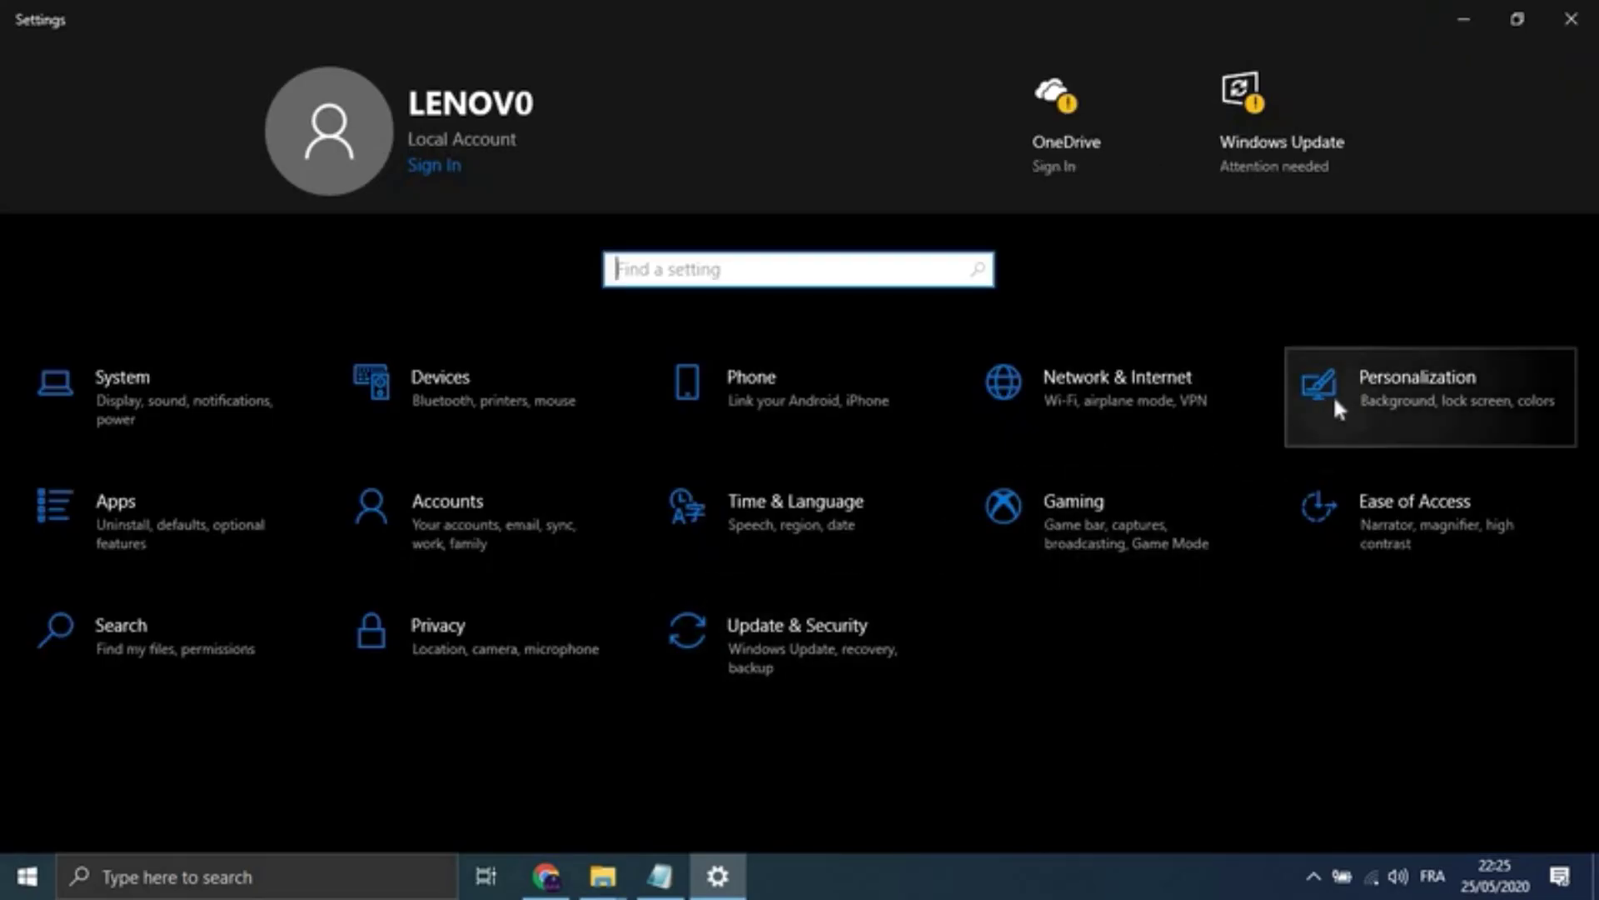
click(1336, 408)
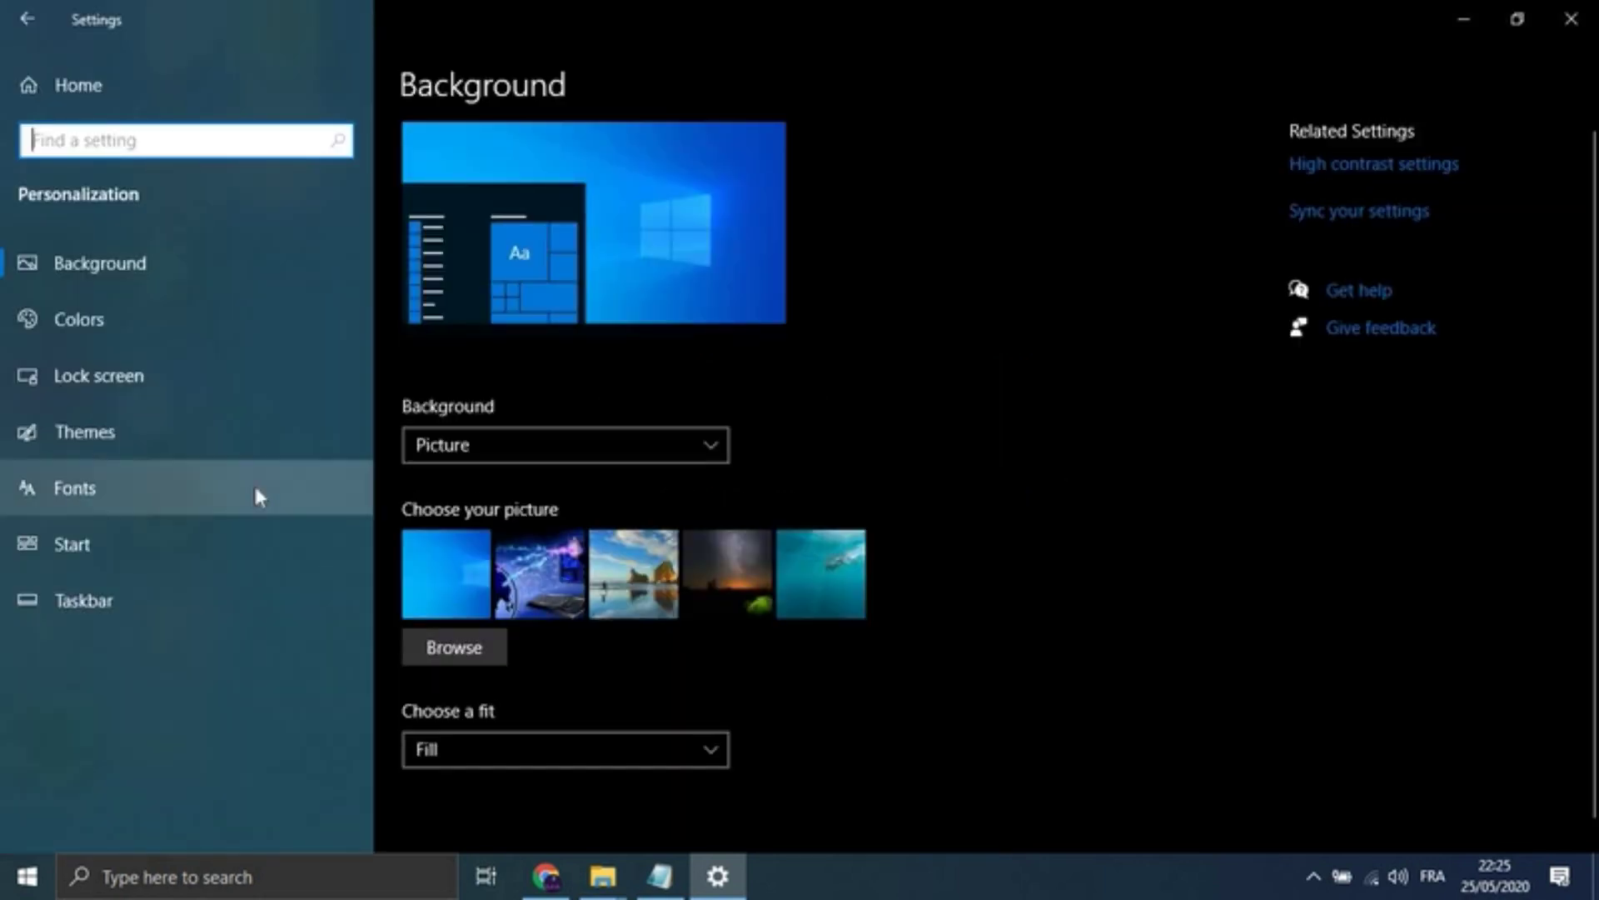
click(85, 597)
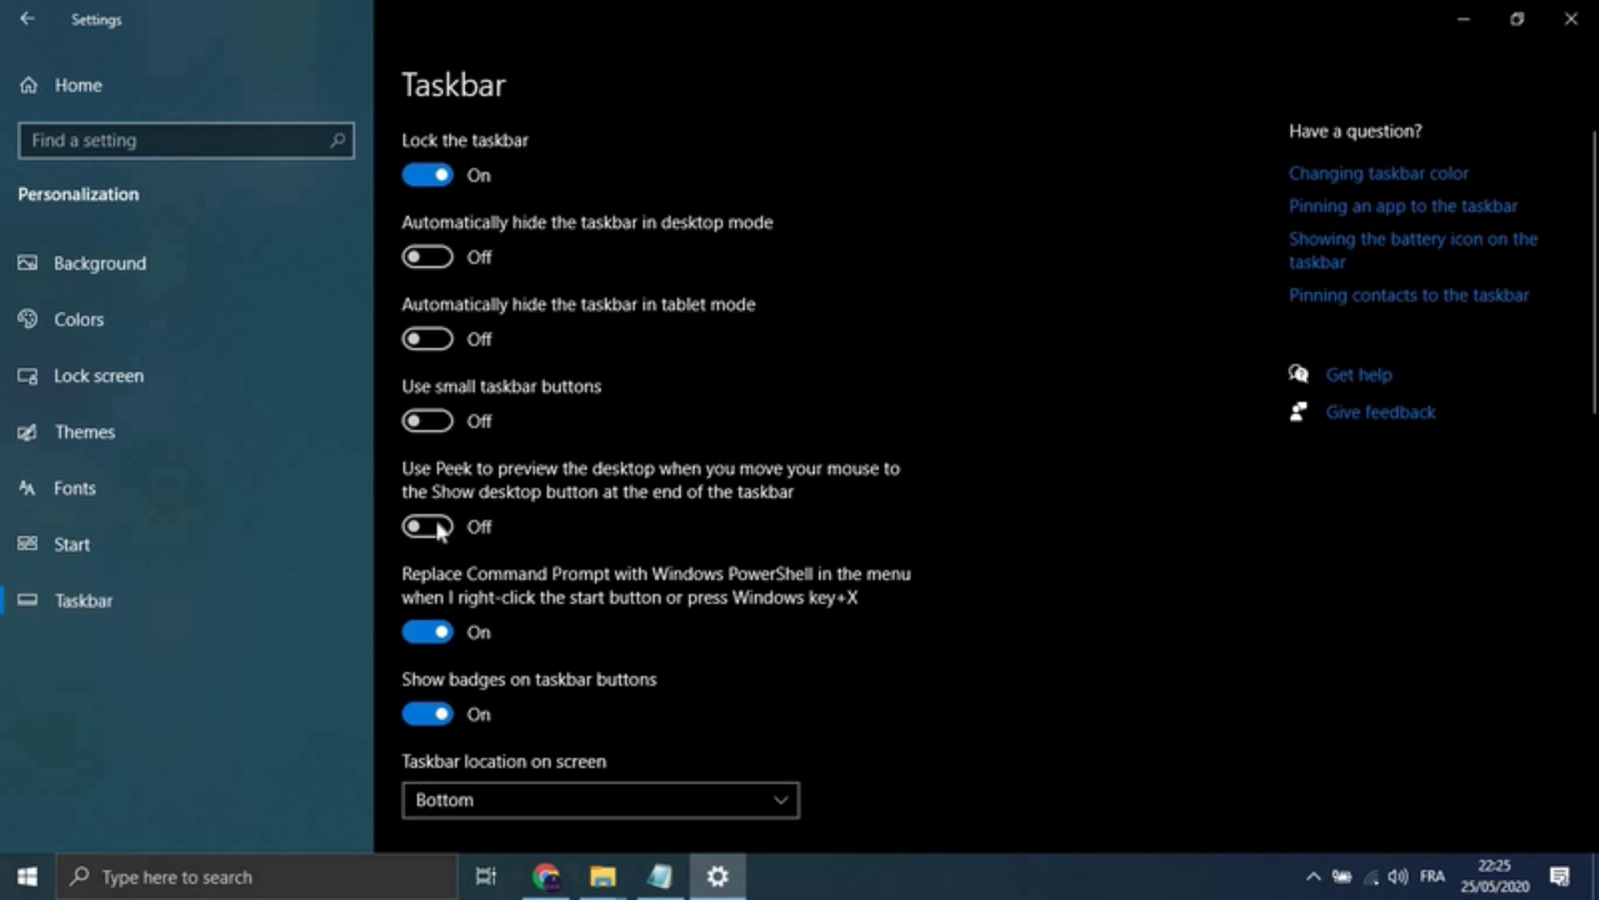
click(455, 525)
mouse_move(1594, 874)
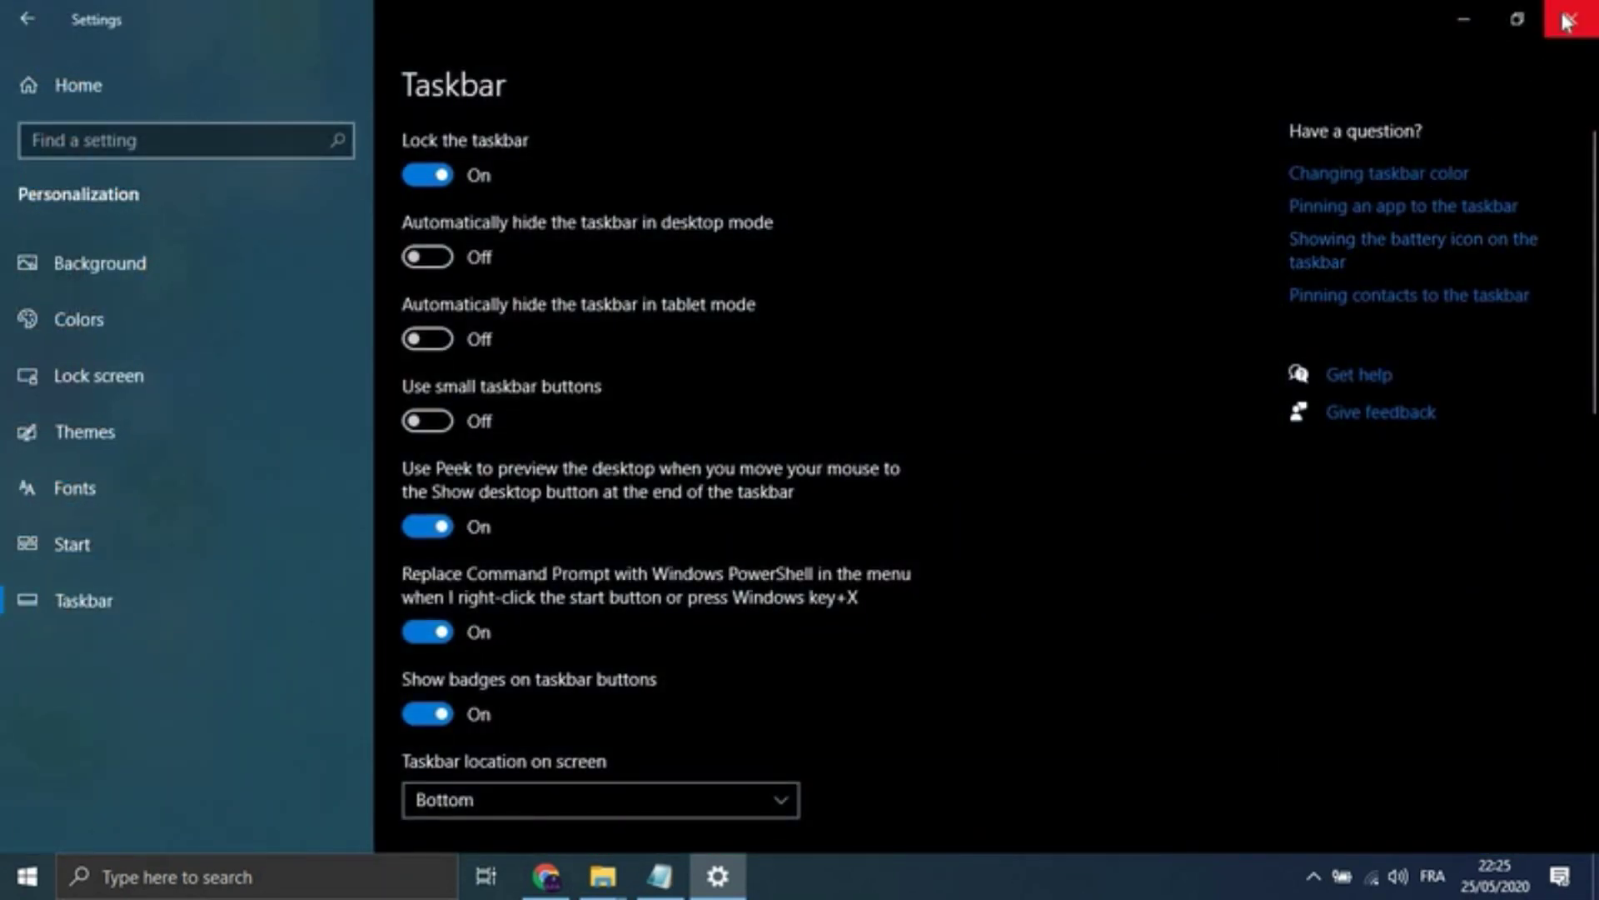
click(1571, 19)
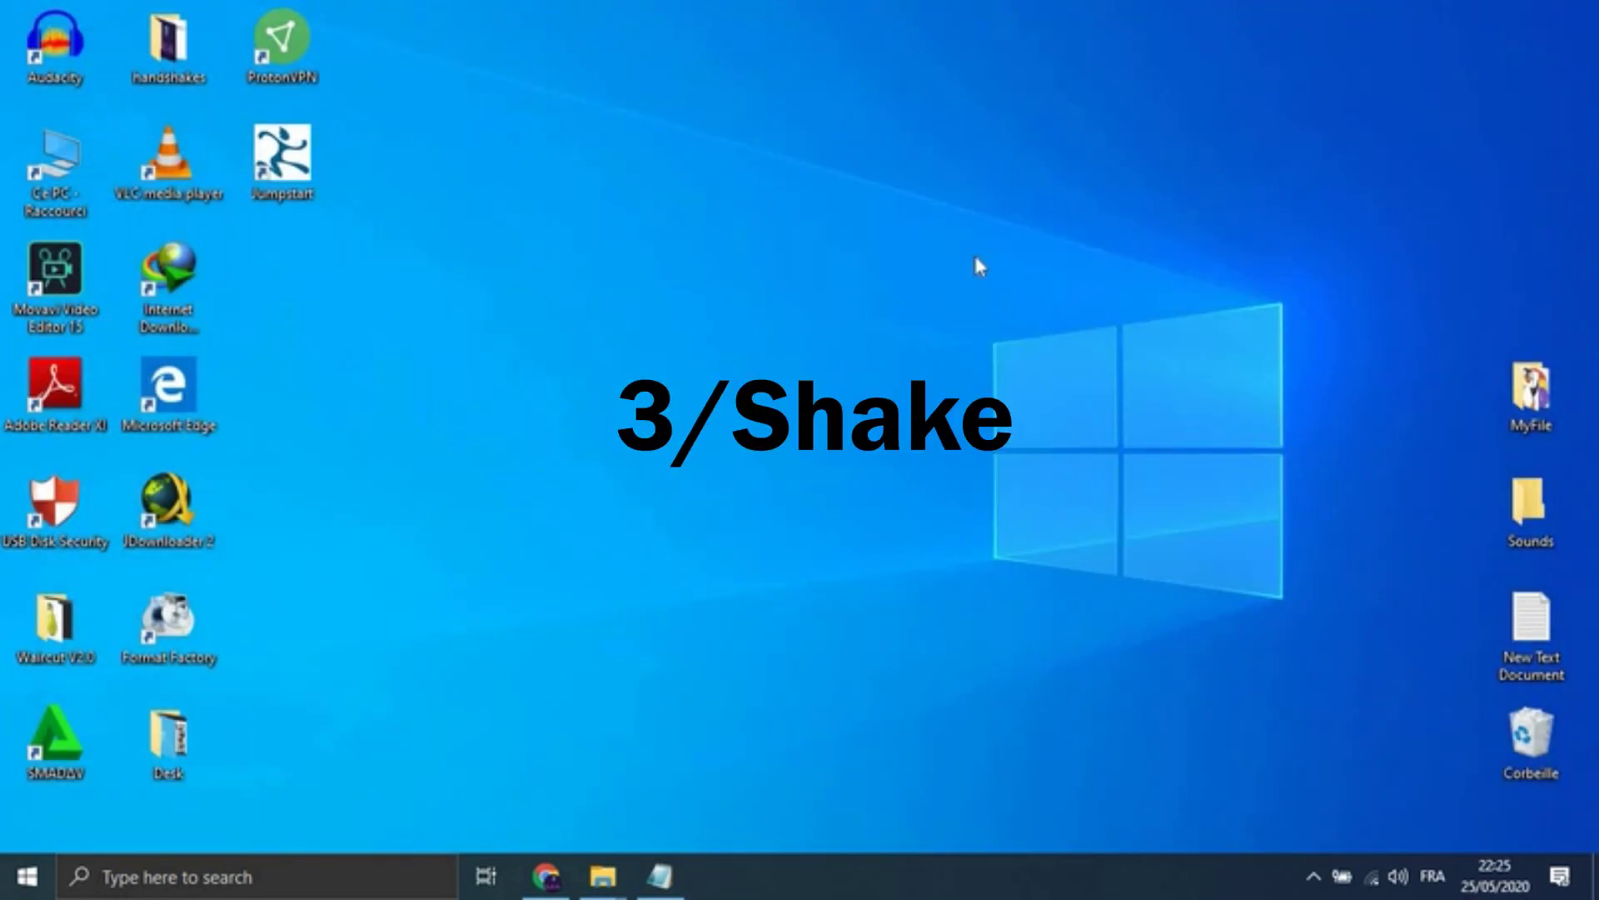
Step: Restore Chrome and This PC, open the Desktop folder, and arrange the windows overlapping
click(554, 868)
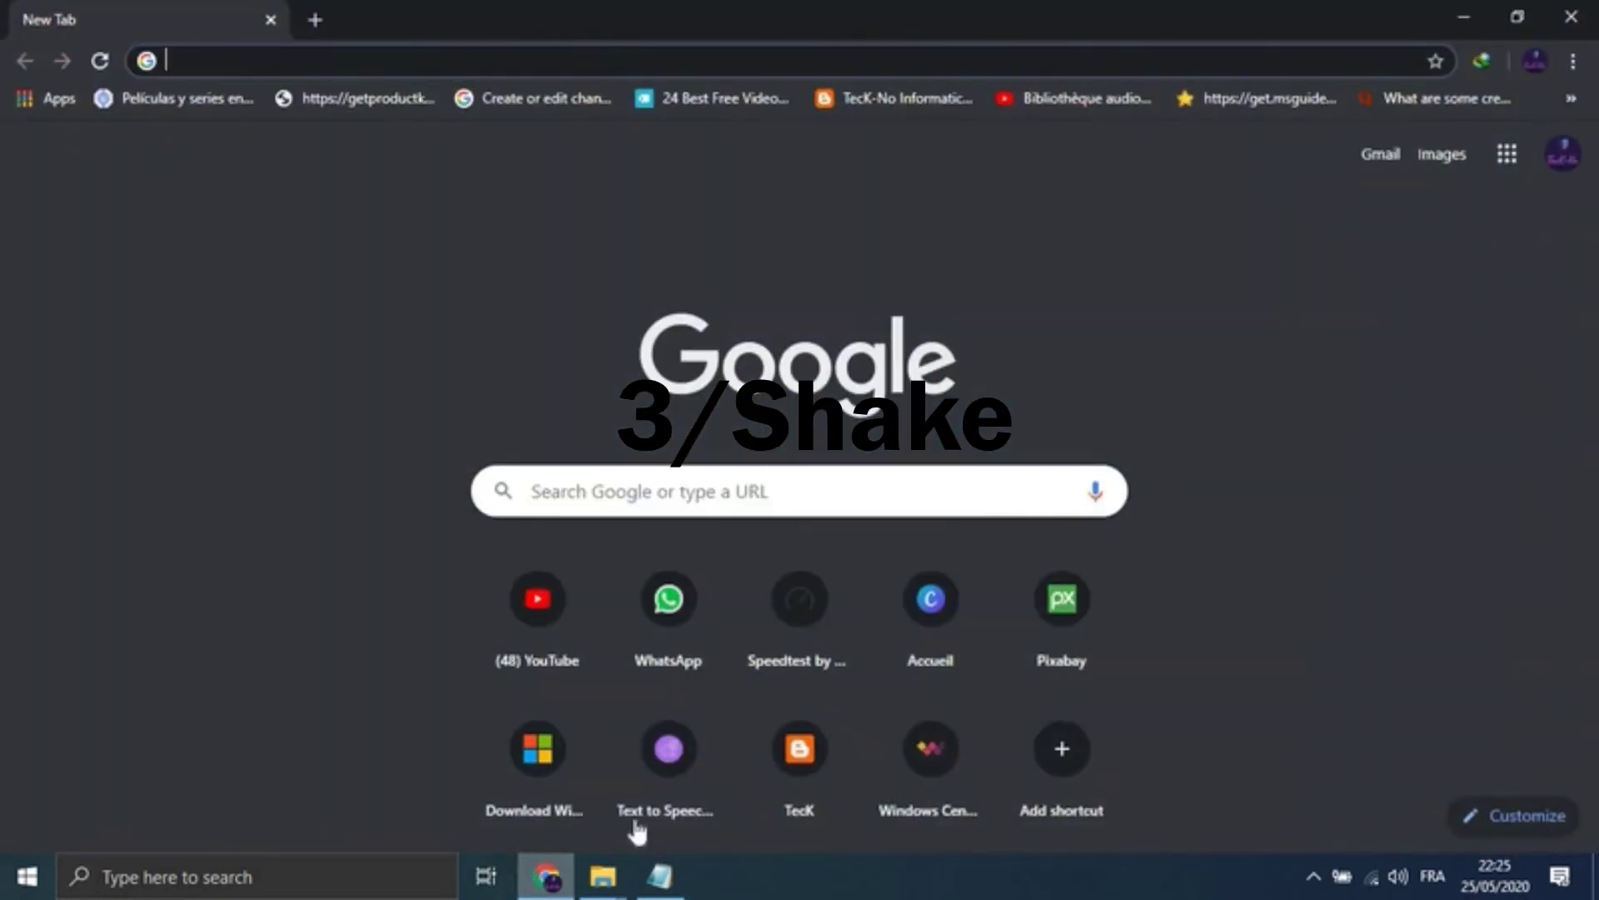
click(517, 812)
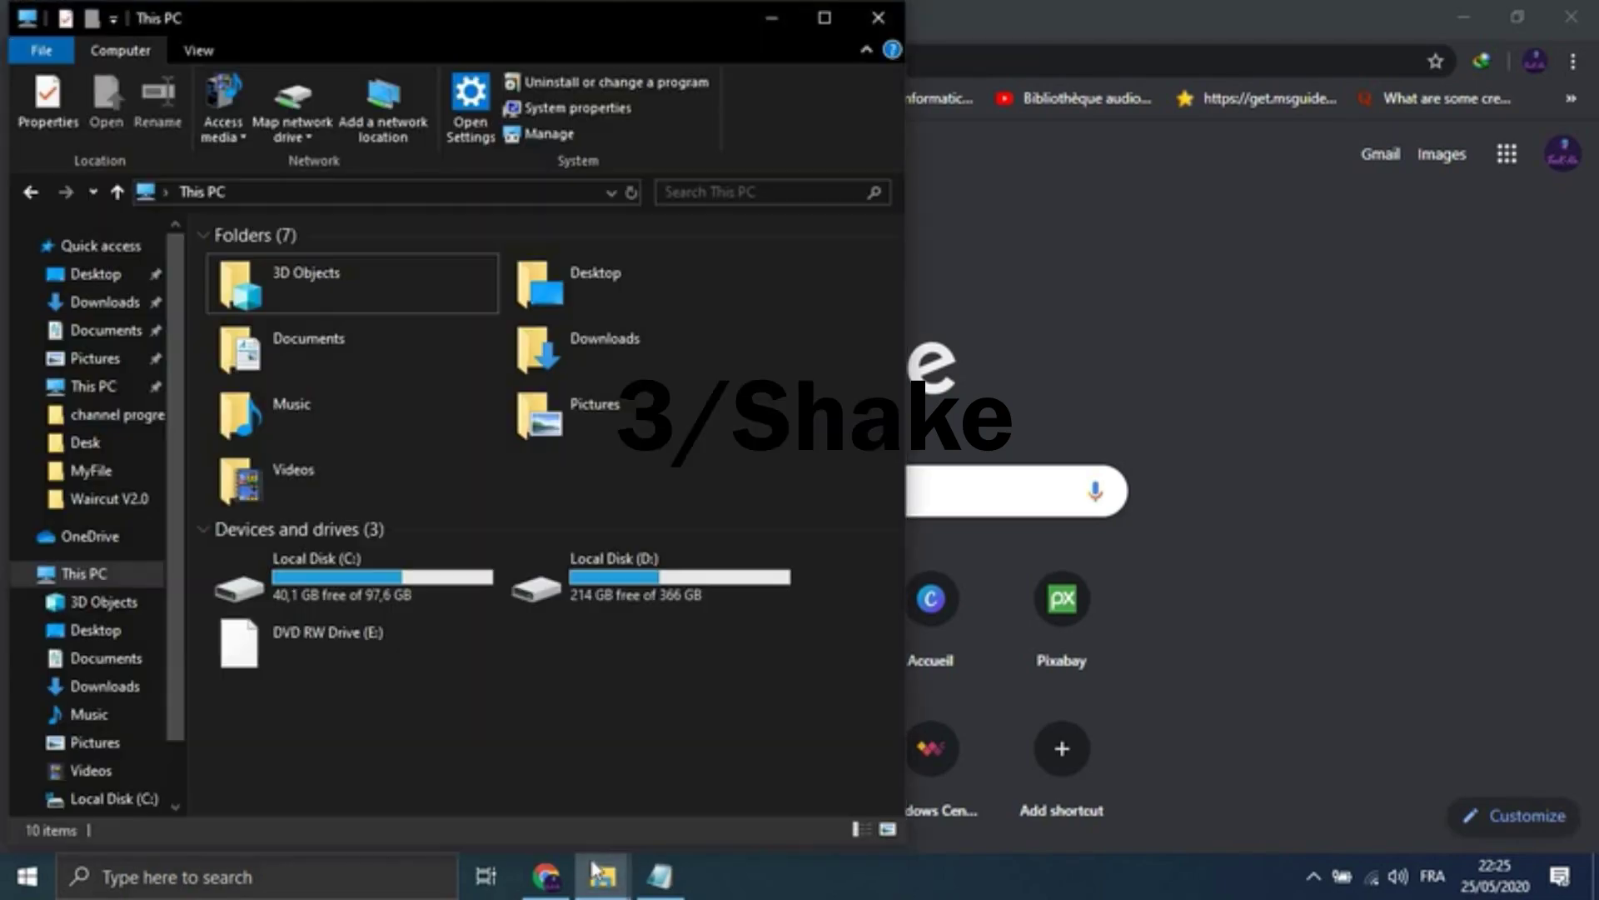
mouse_move(600, 871)
click(658, 779)
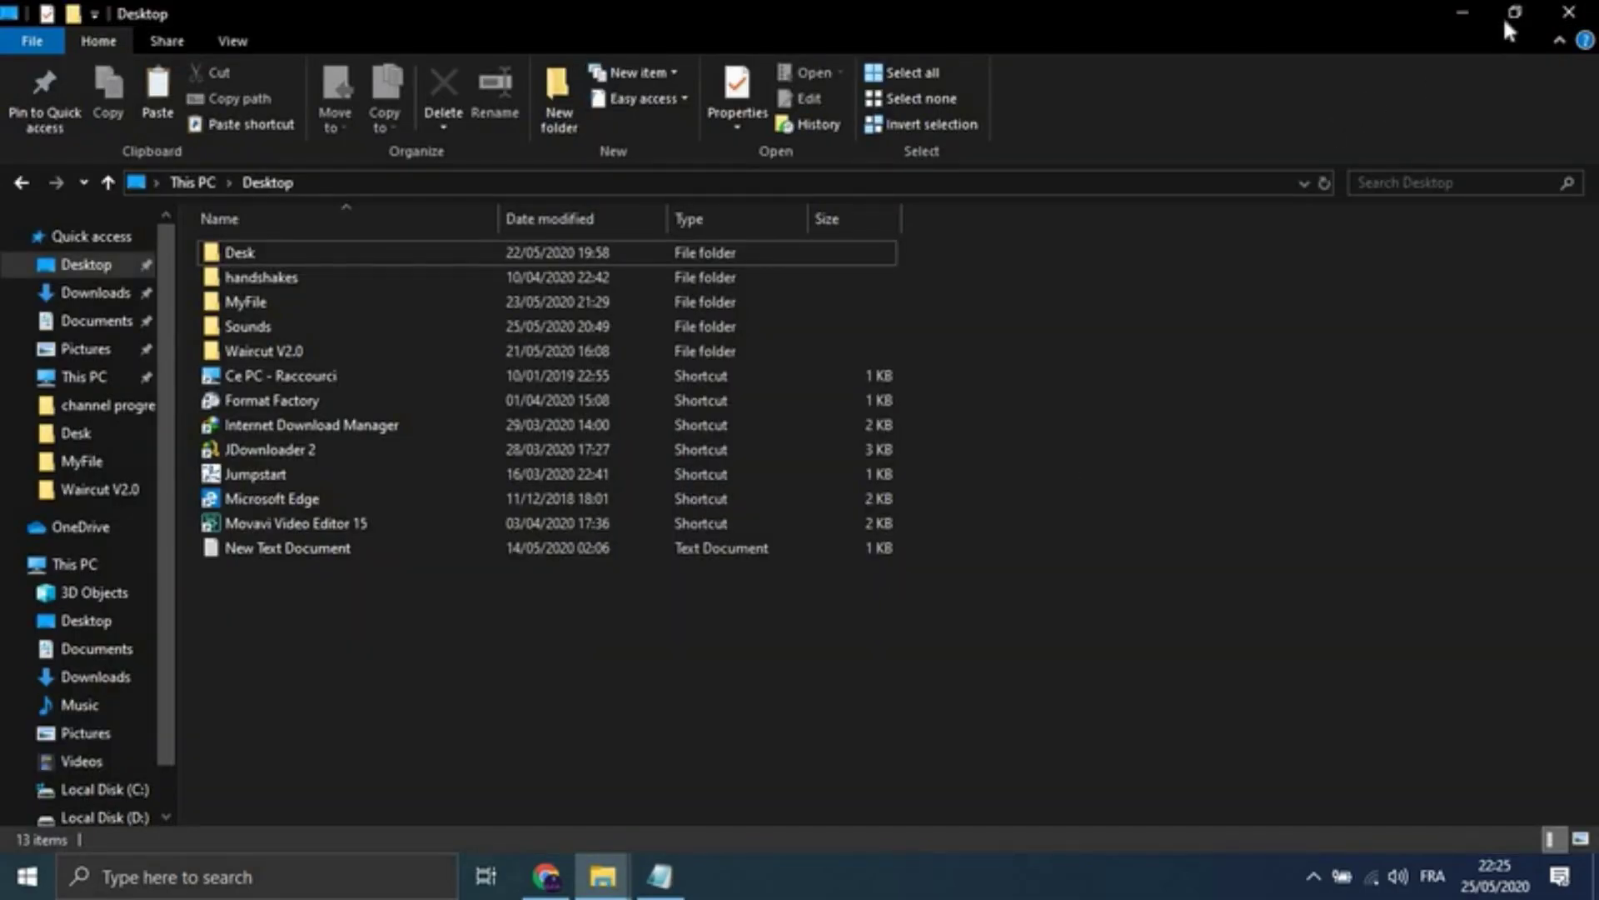
click(1509, 15)
drag(650, 20, 1158, 60)
click(530, 12)
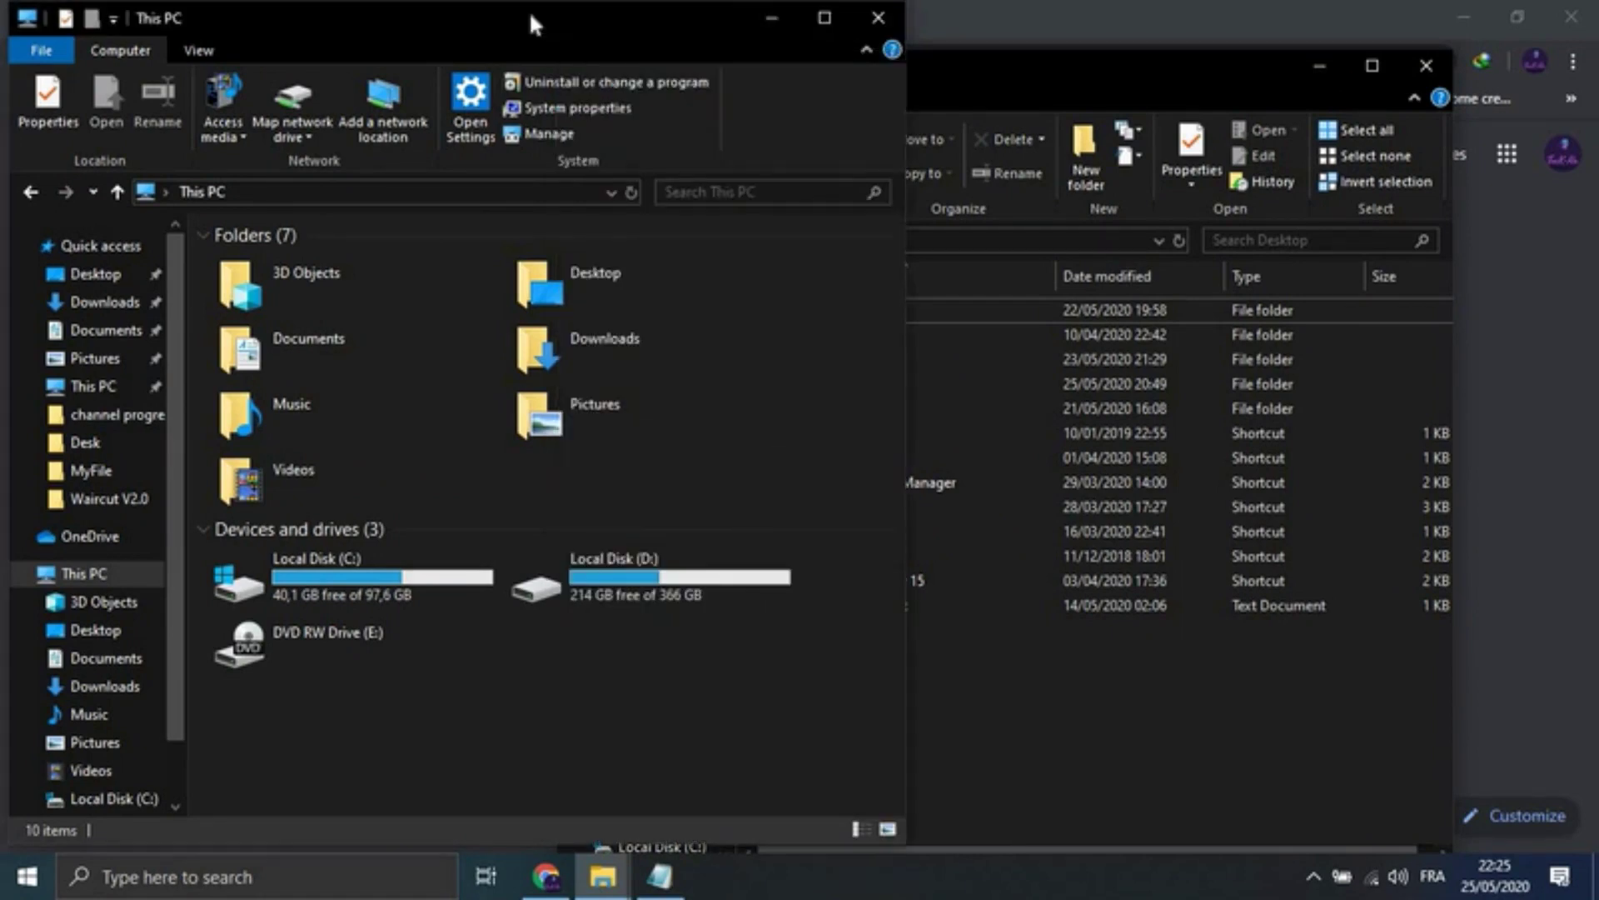
drag(531, 15, 406, 210)
Step: Shake Chrome to minimize and restore the other windows, then minimize all three
double_click(999, 11)
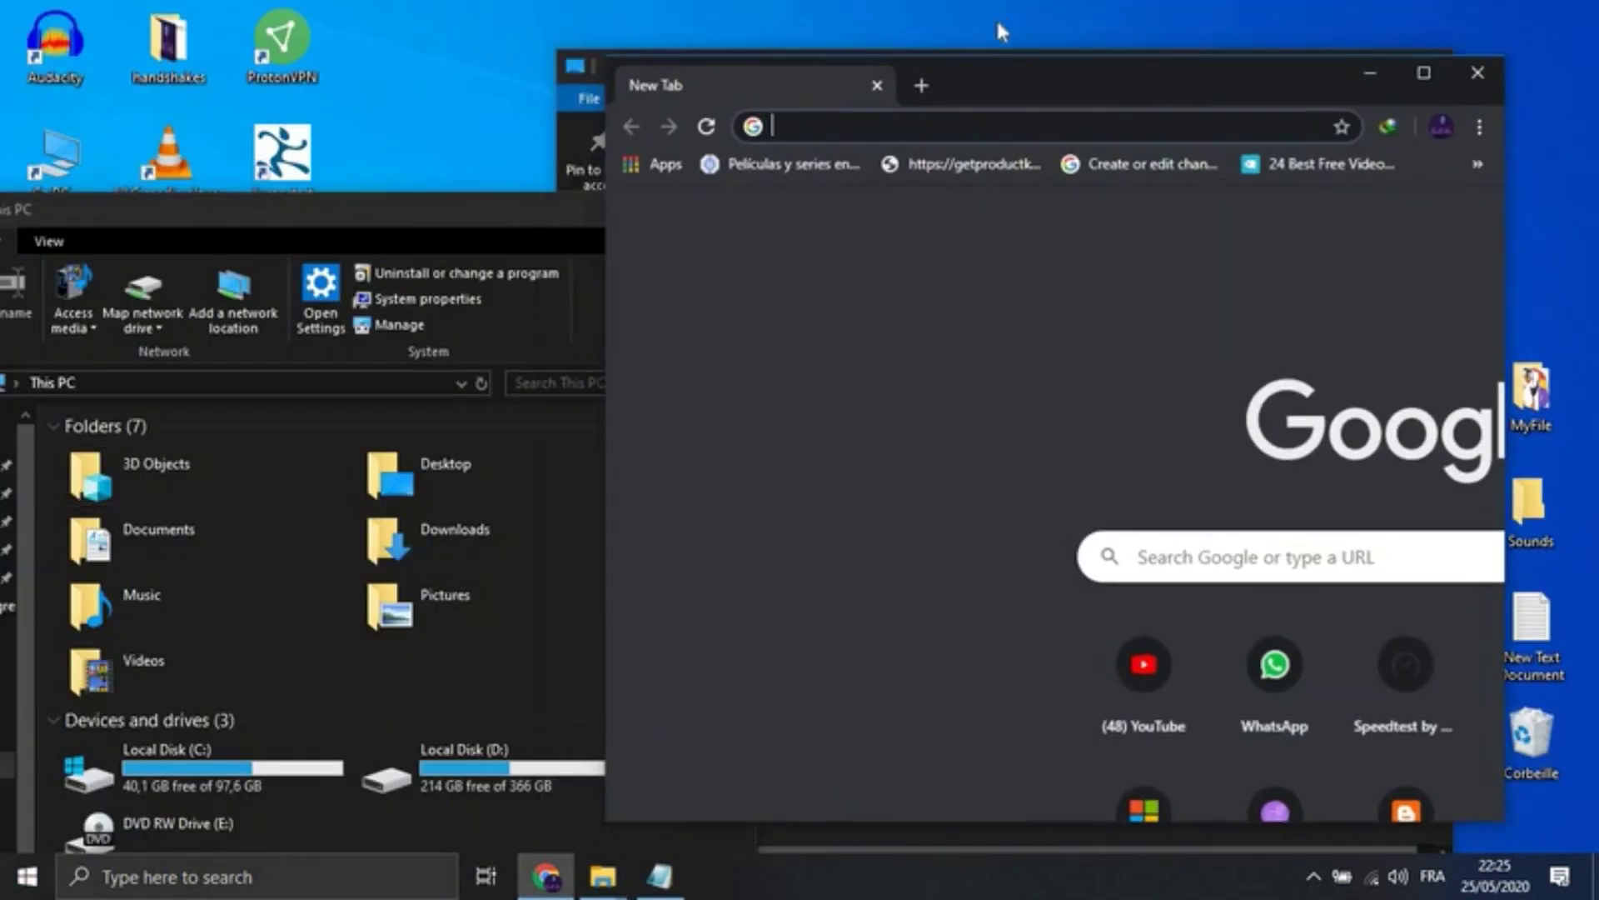
mouse_move(919, 87)
mouse_down()
mouse_move(901, 318)
mouse_move(863, 292)
mouse_up()
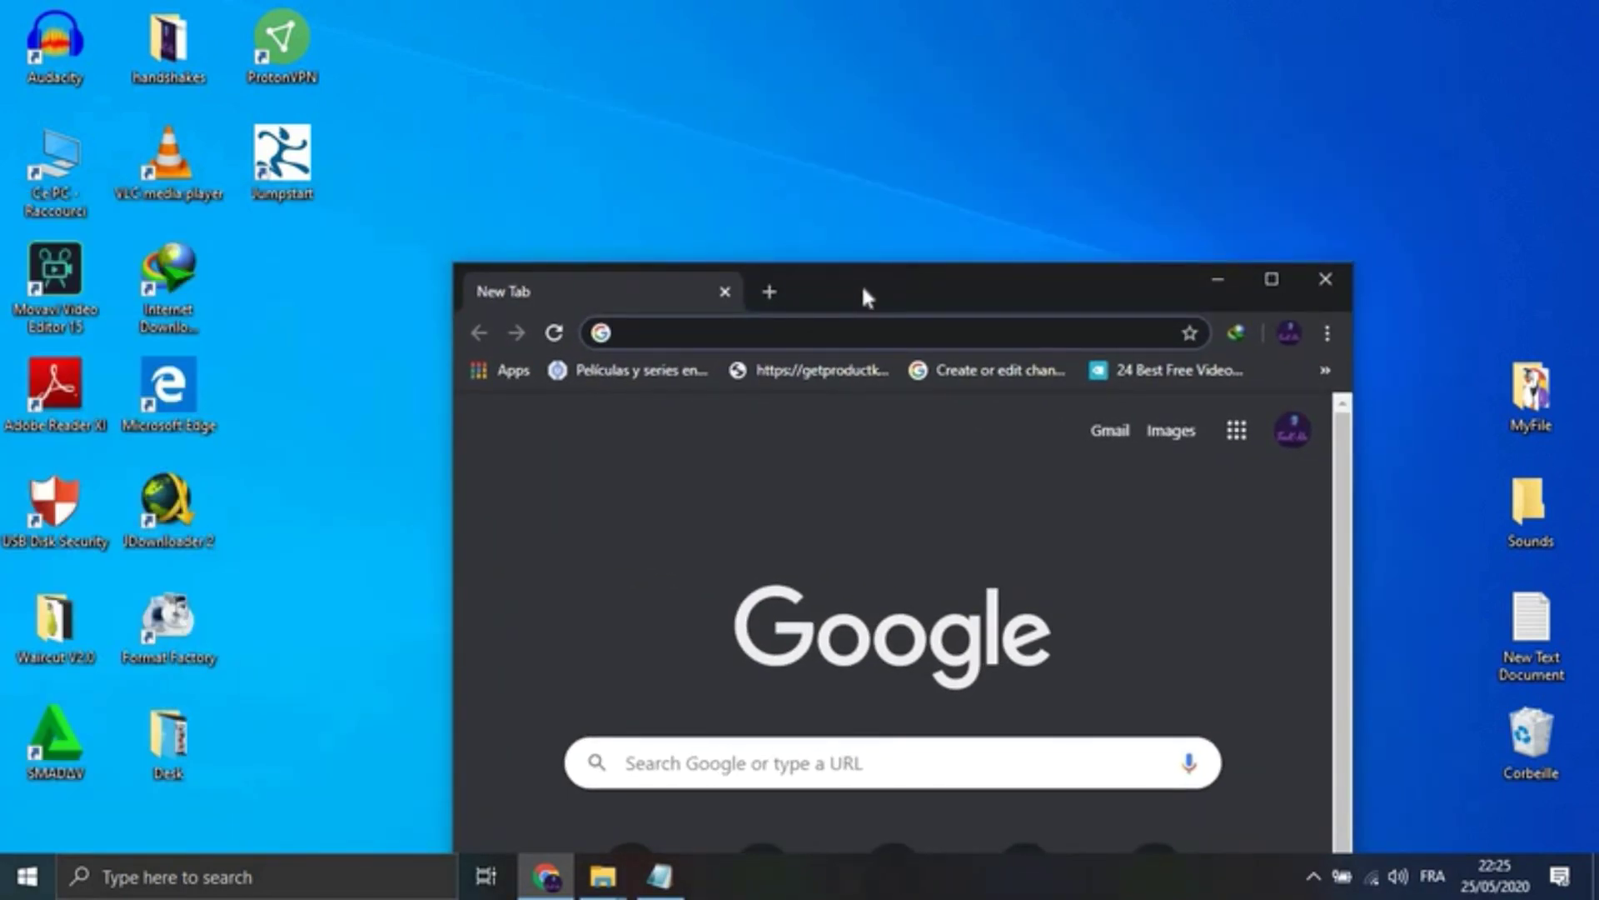
drag(863, 288, 861, 272)
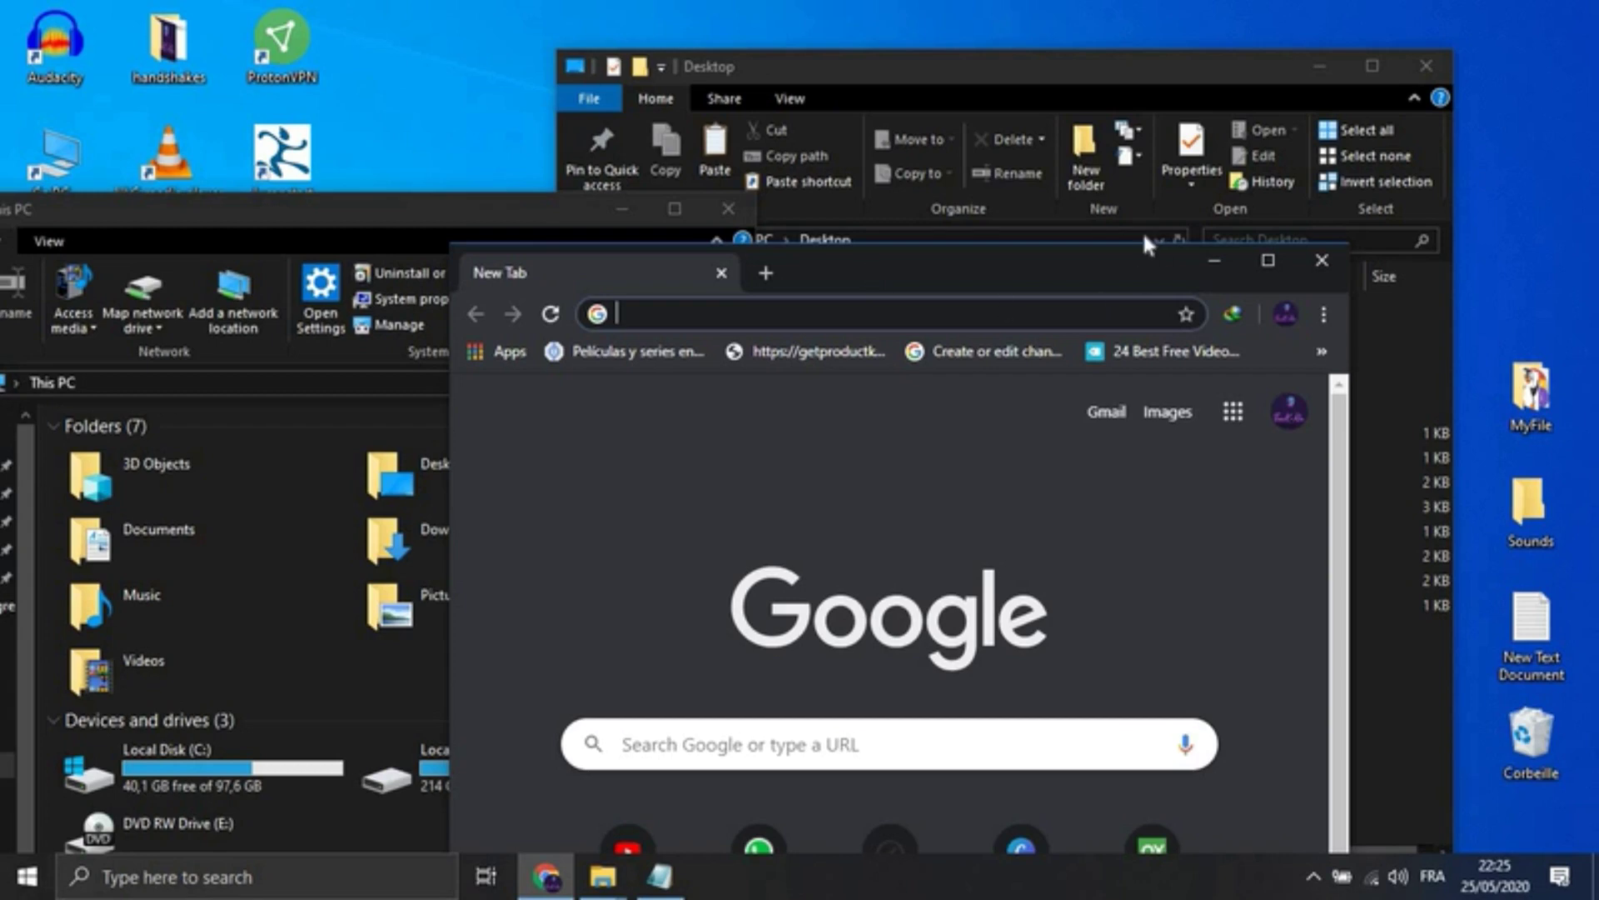
click(1217, 263)
click(621, 213)
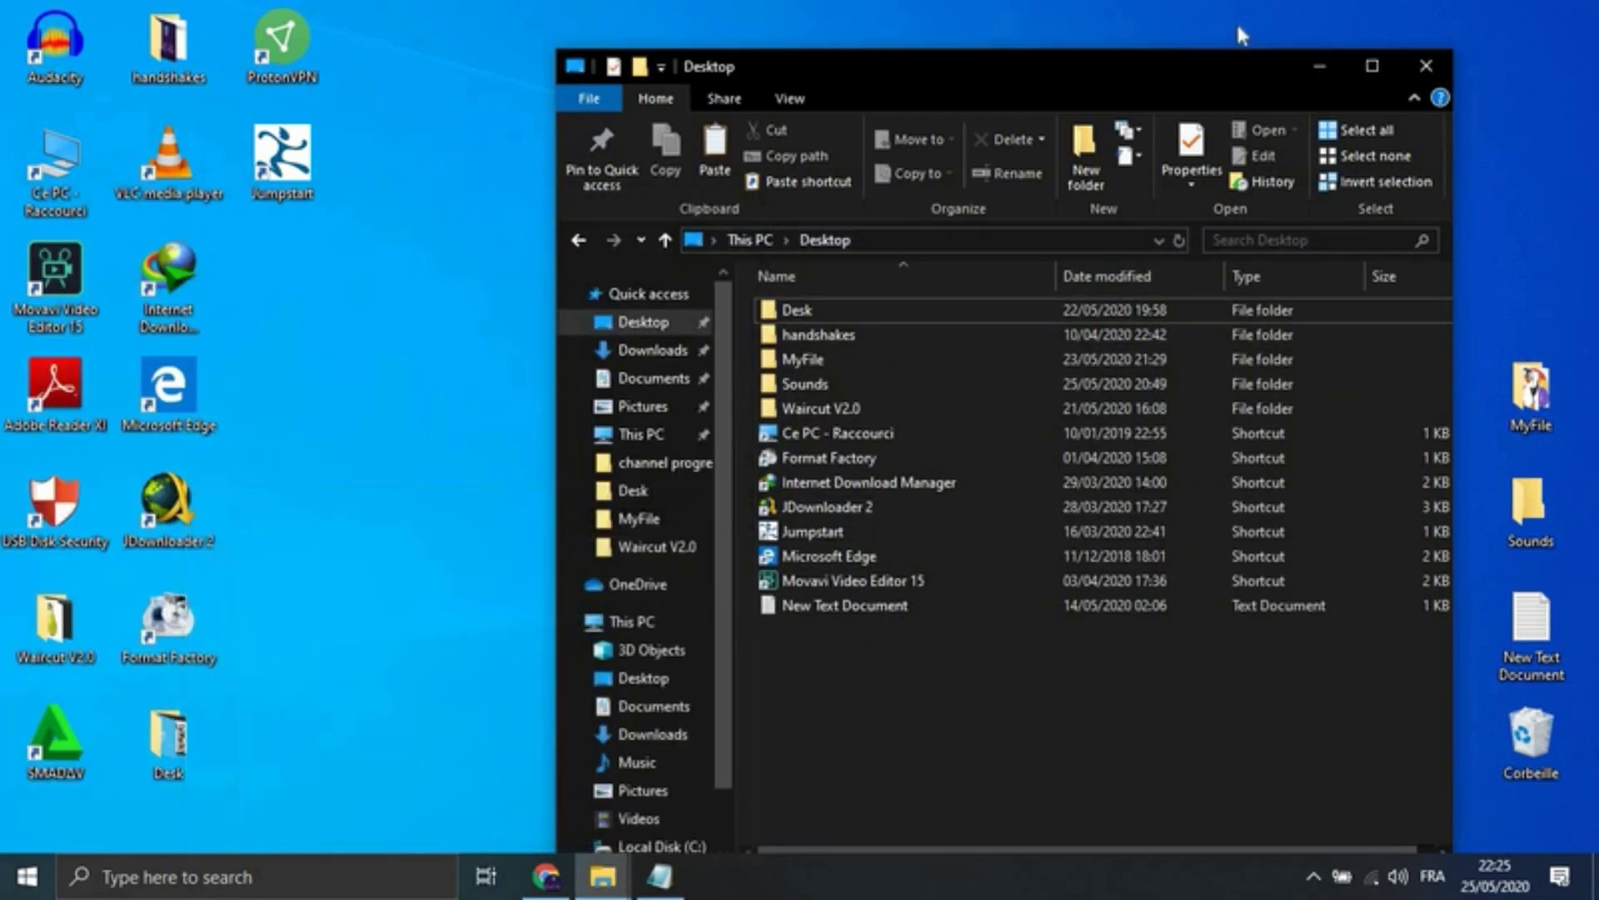
click(1312, 65)
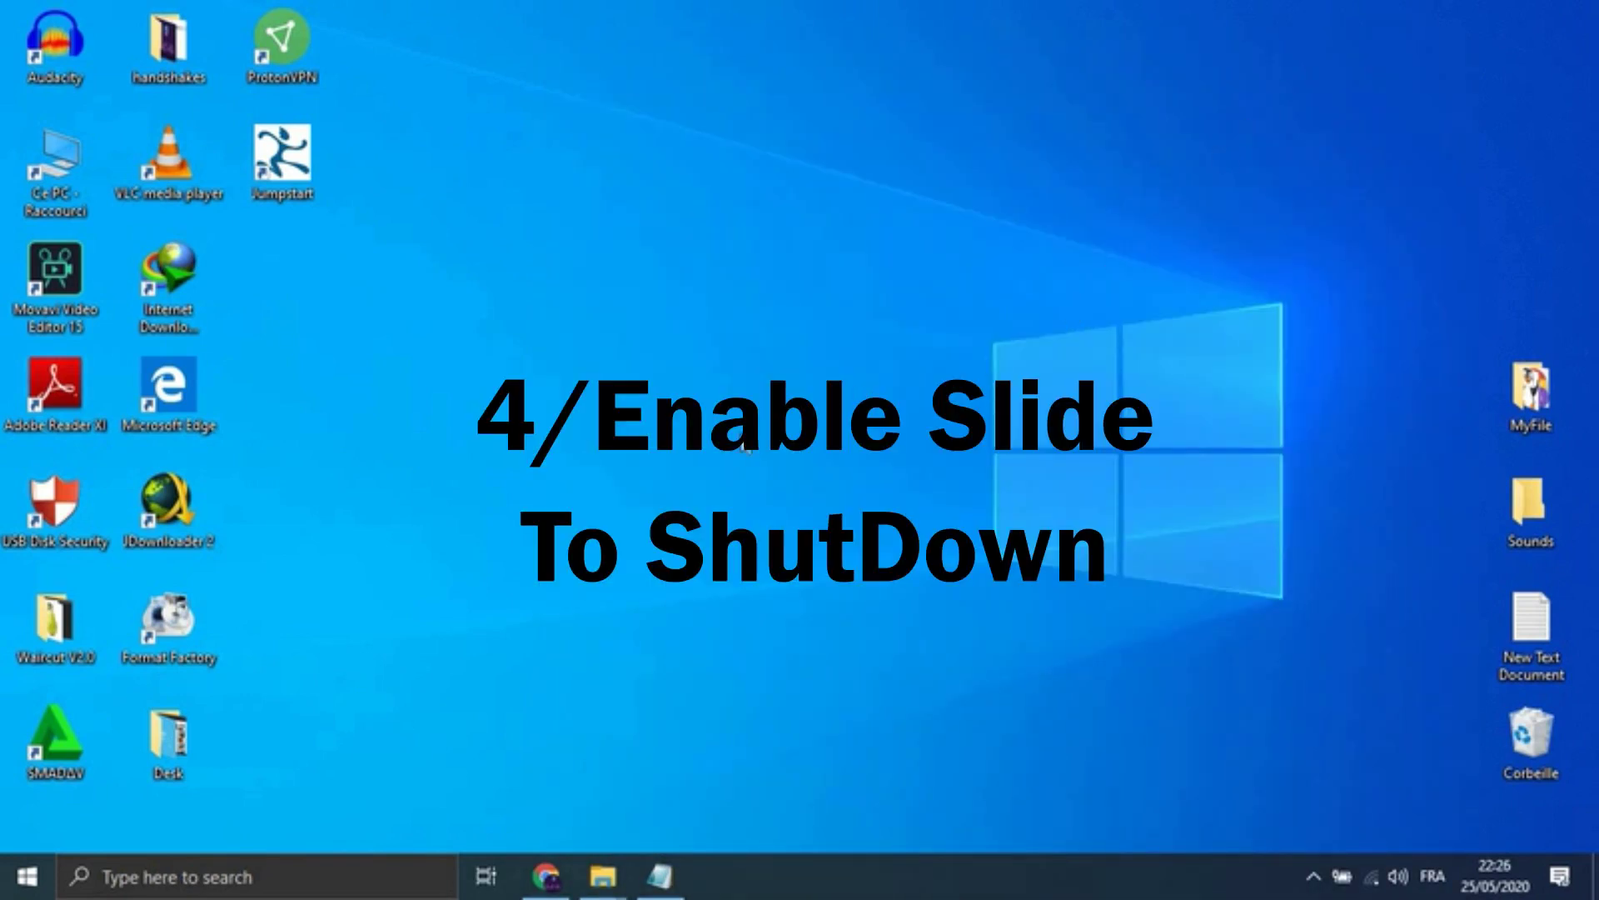
Step: Start a new desktop shortcut and copy the SlideToShutDown.exe path from Notepad
right_click(714, 397)
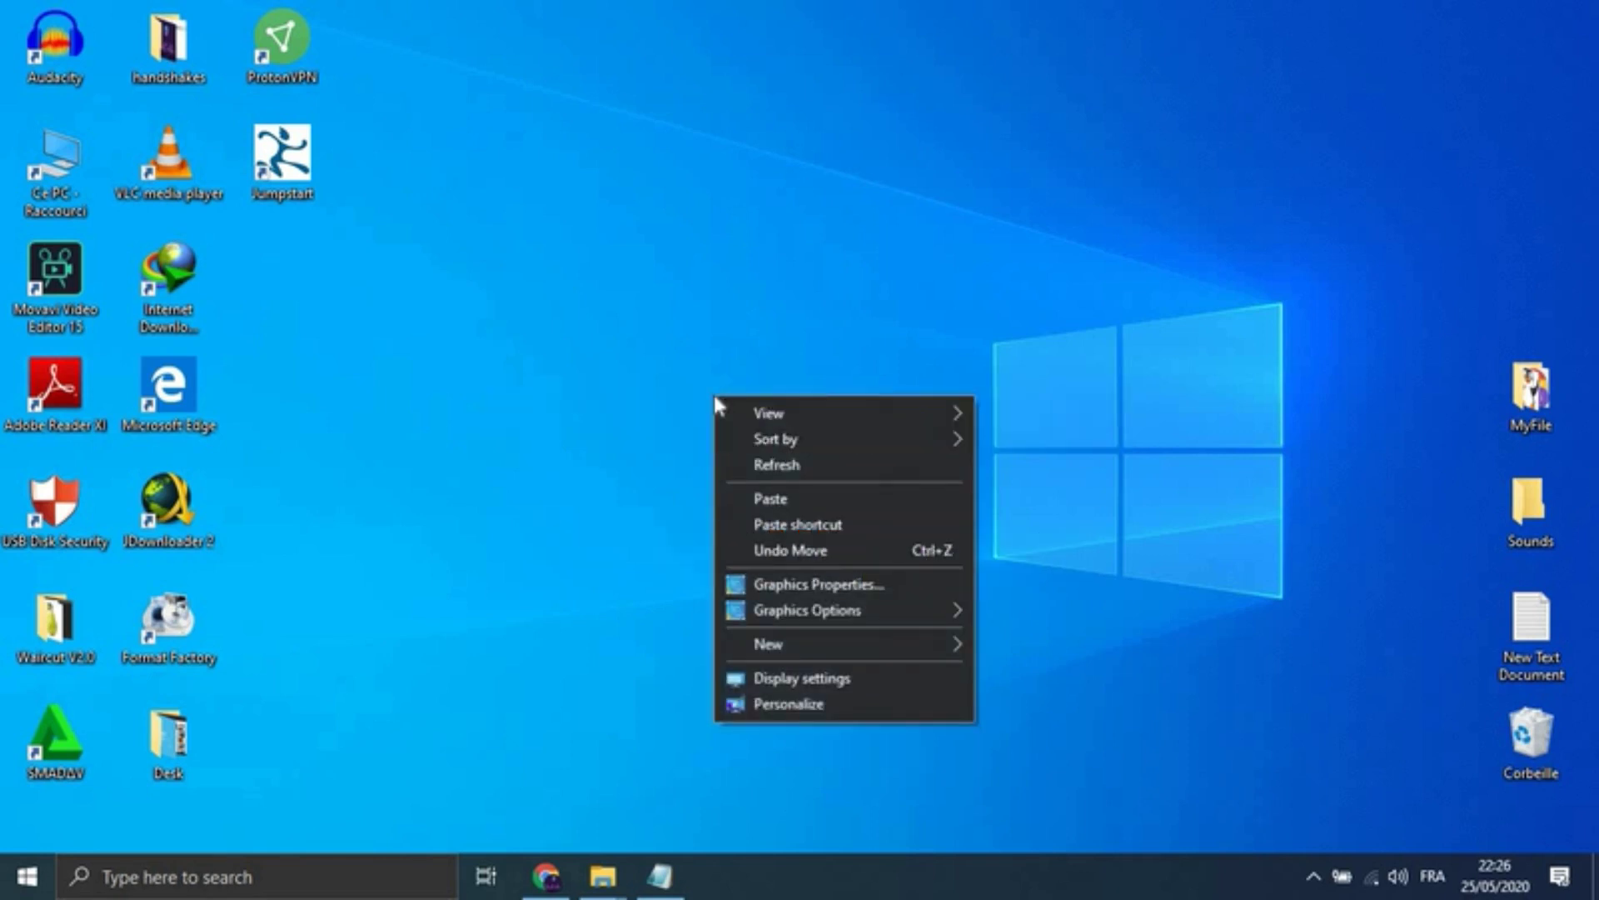
mouse_move(889, 654)
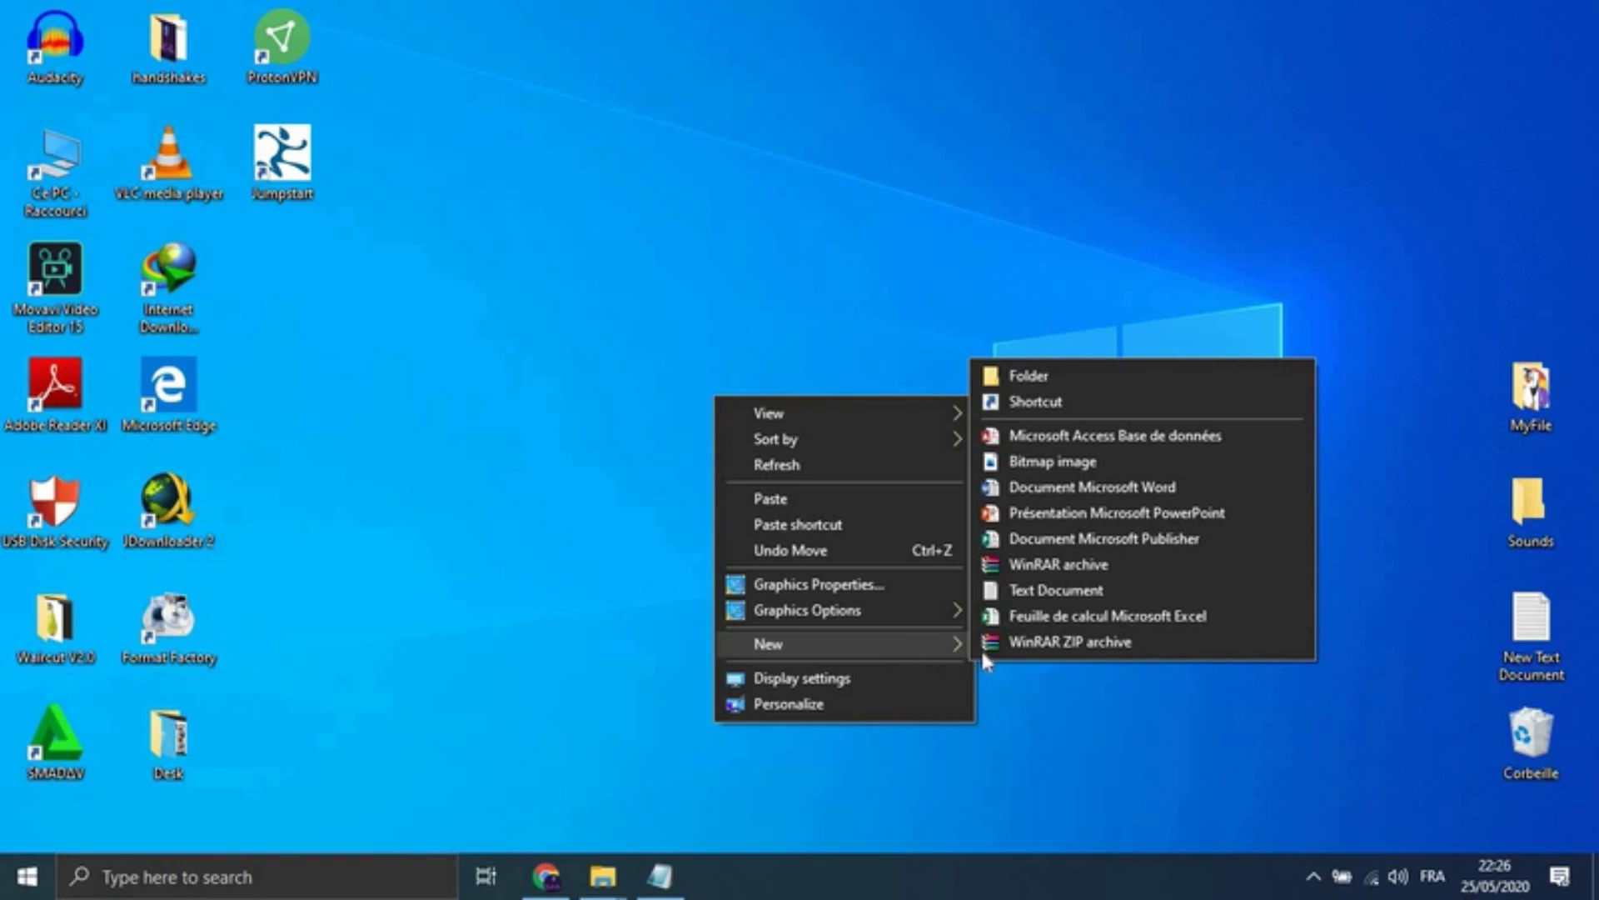
click(1034, 403)
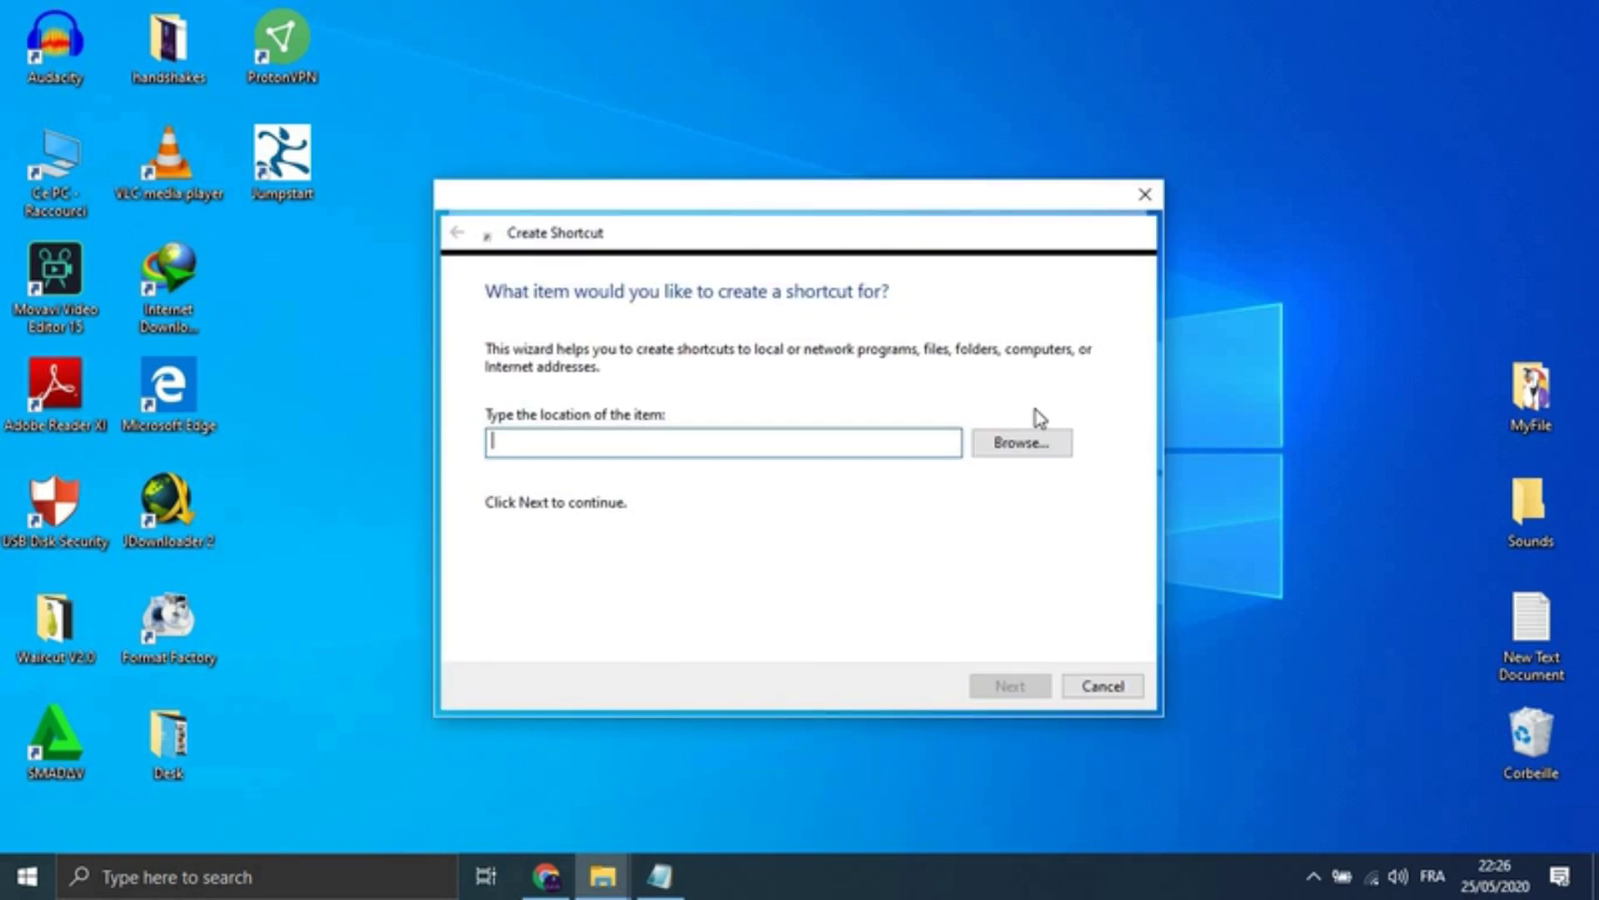
mouse_move(660, 886)
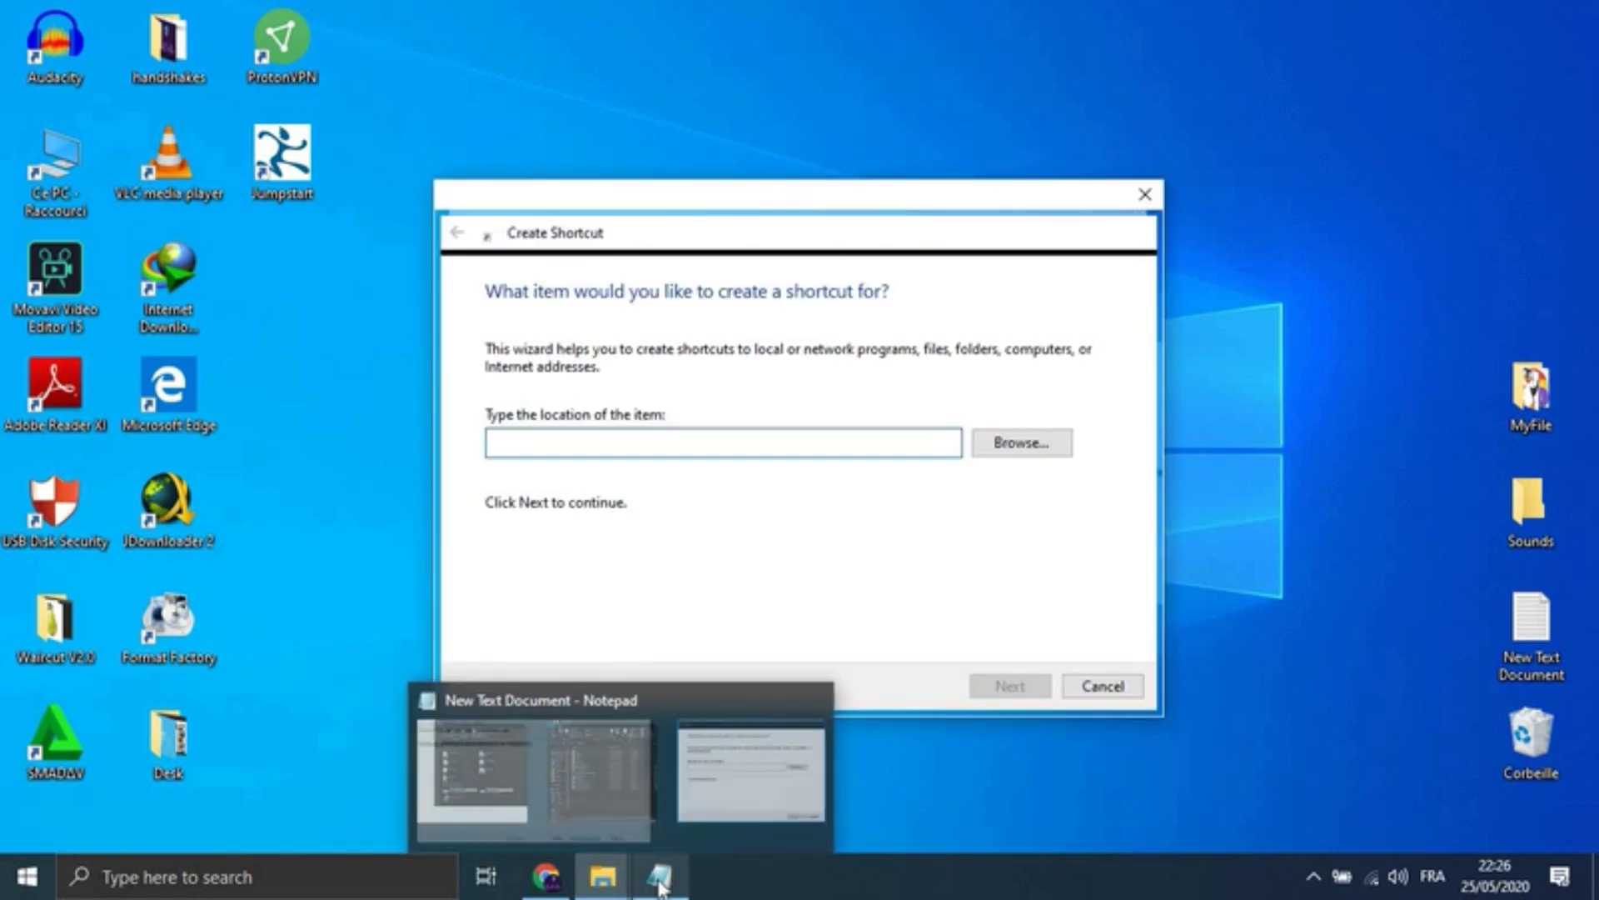
click(662, 883)
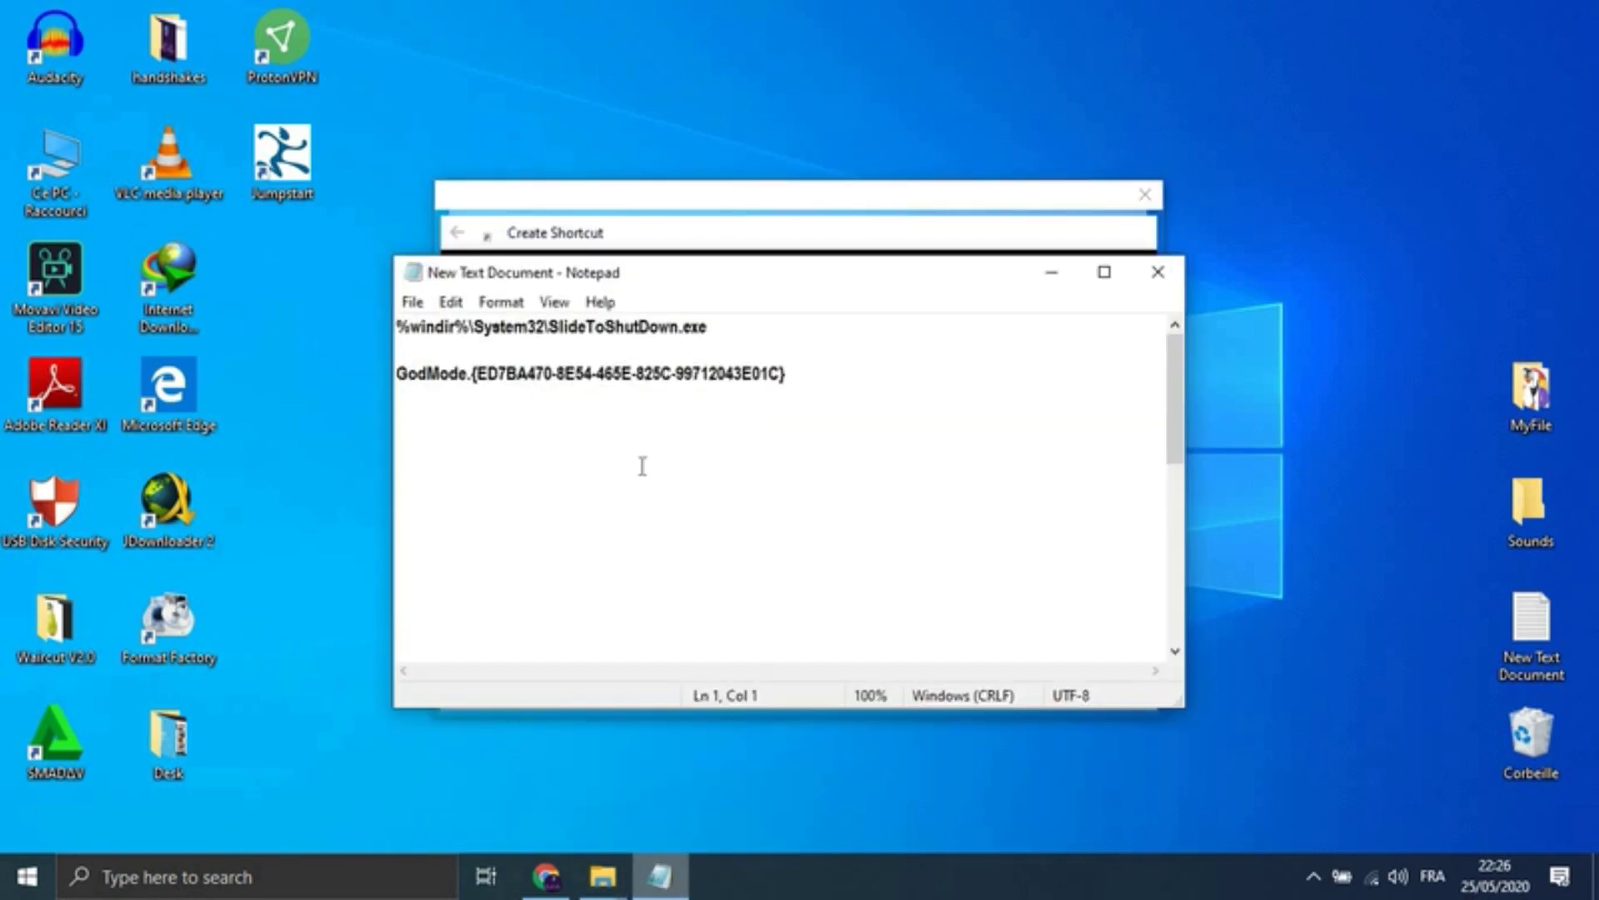
drag(709, 326, 416, 315)
right_click(432, 327)
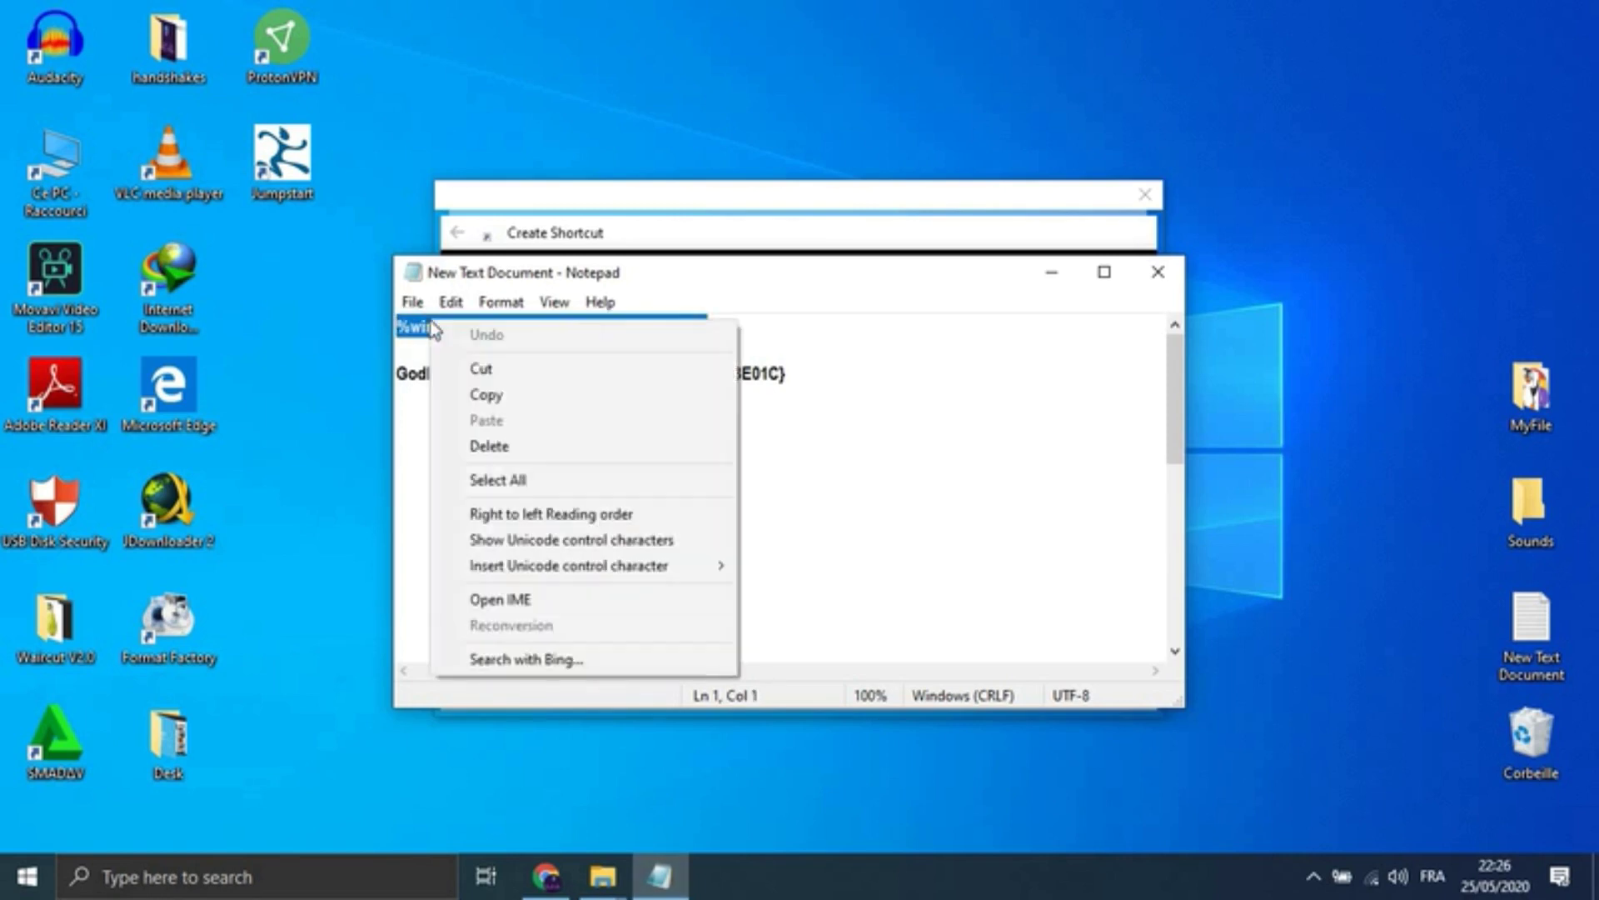
click(496, 395)
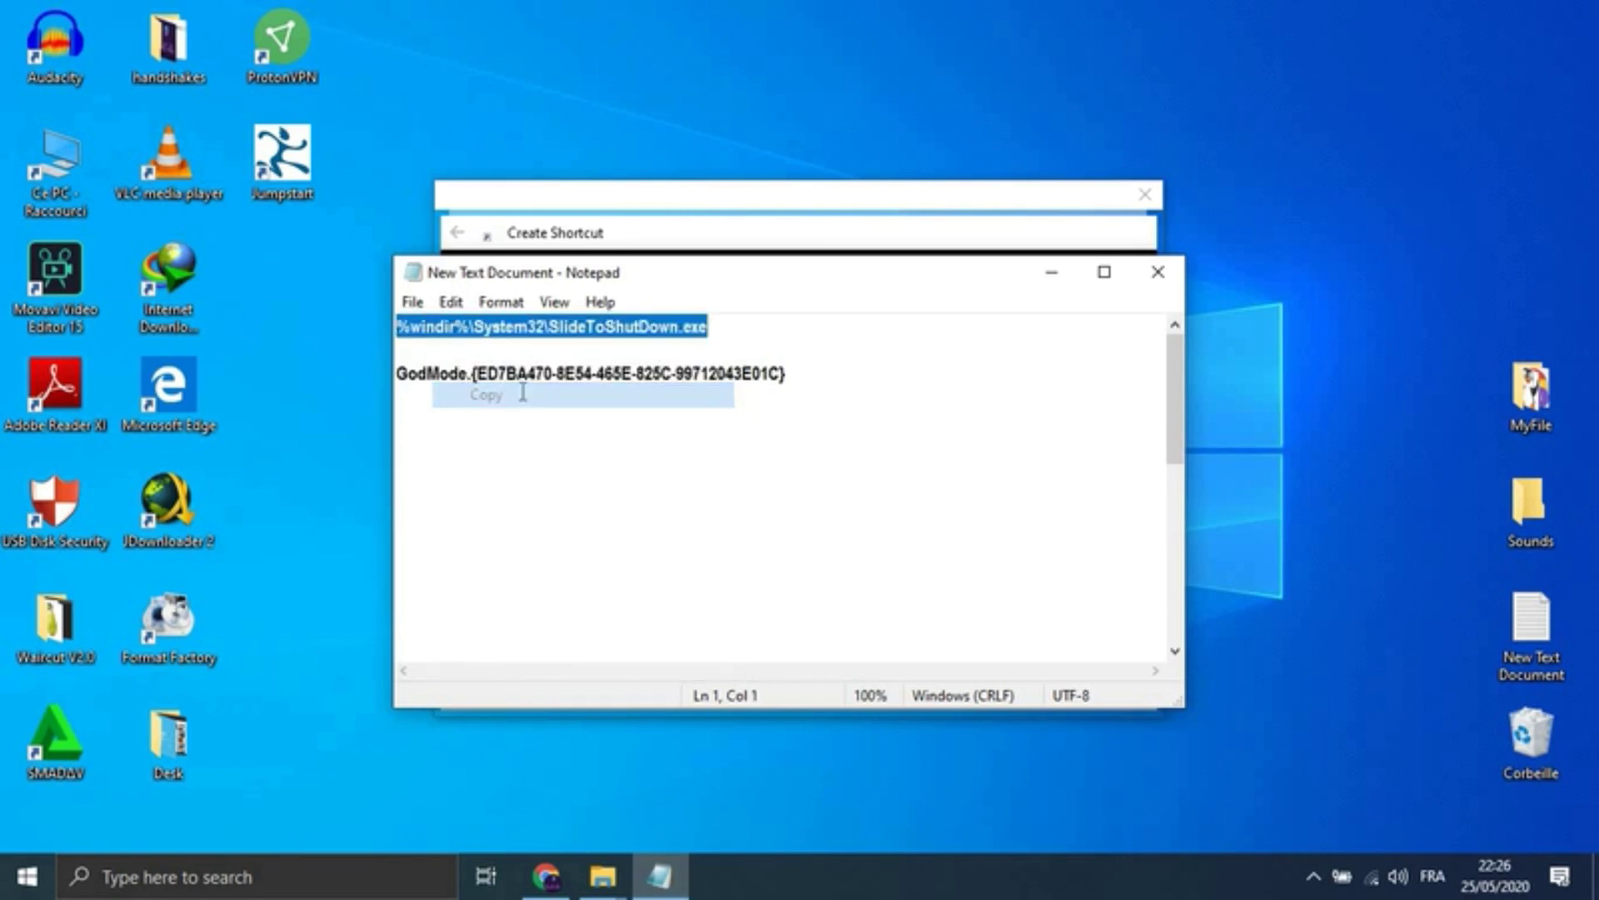
Step: Paste the path as the location, finish the SlideToShutDown shortcut, and move it top-left
click(1058, 274)
right_click(737, 450)
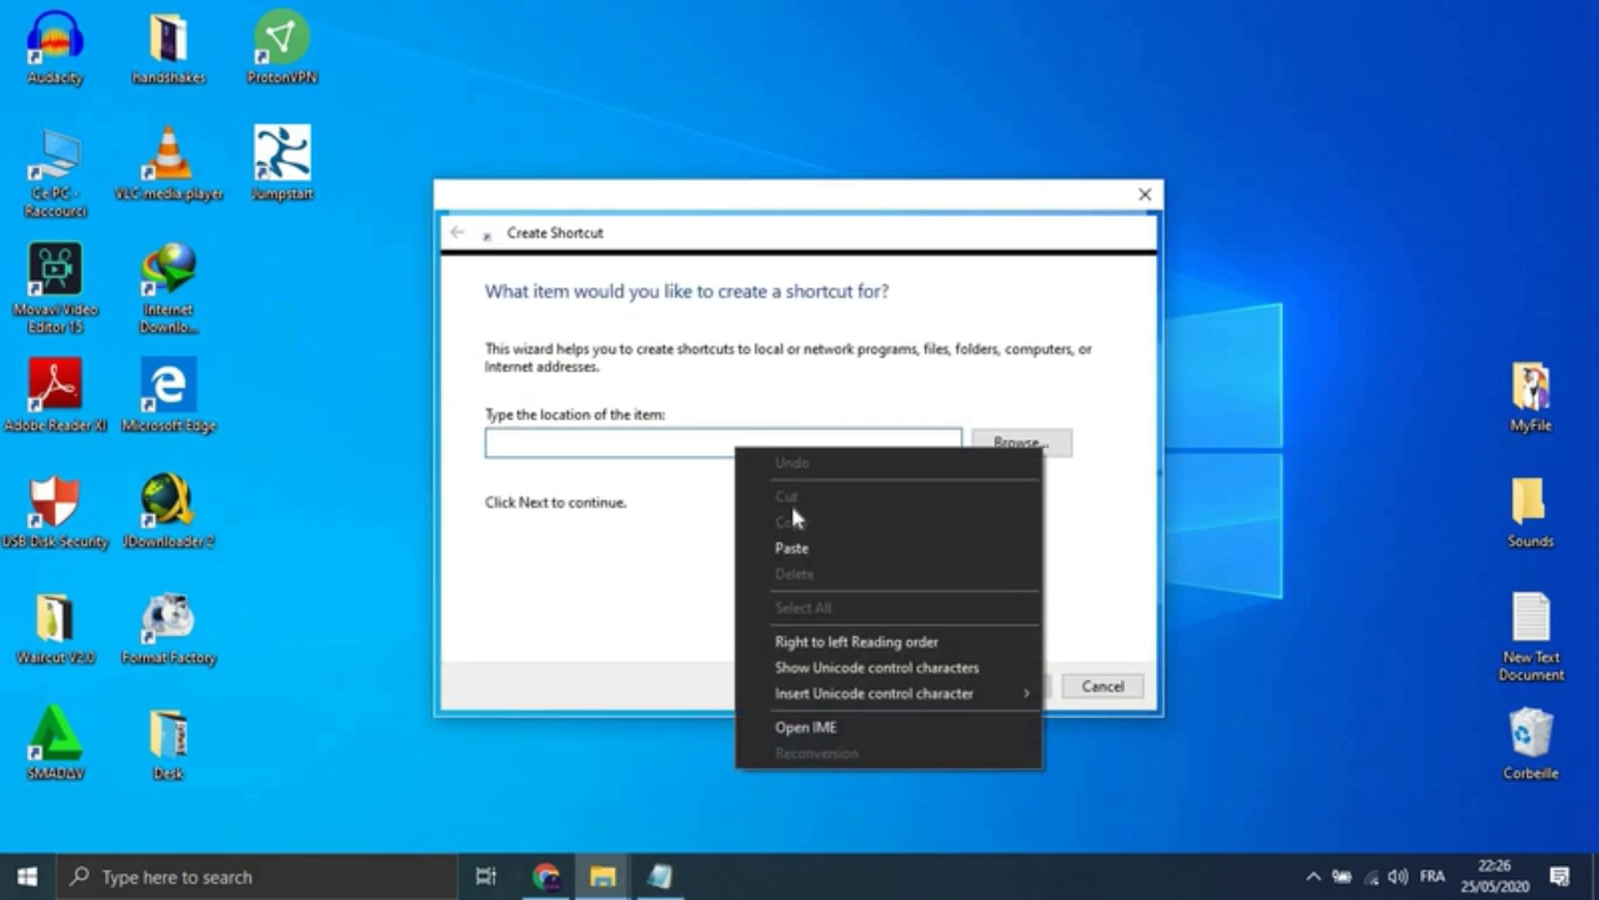
click(791, 548)
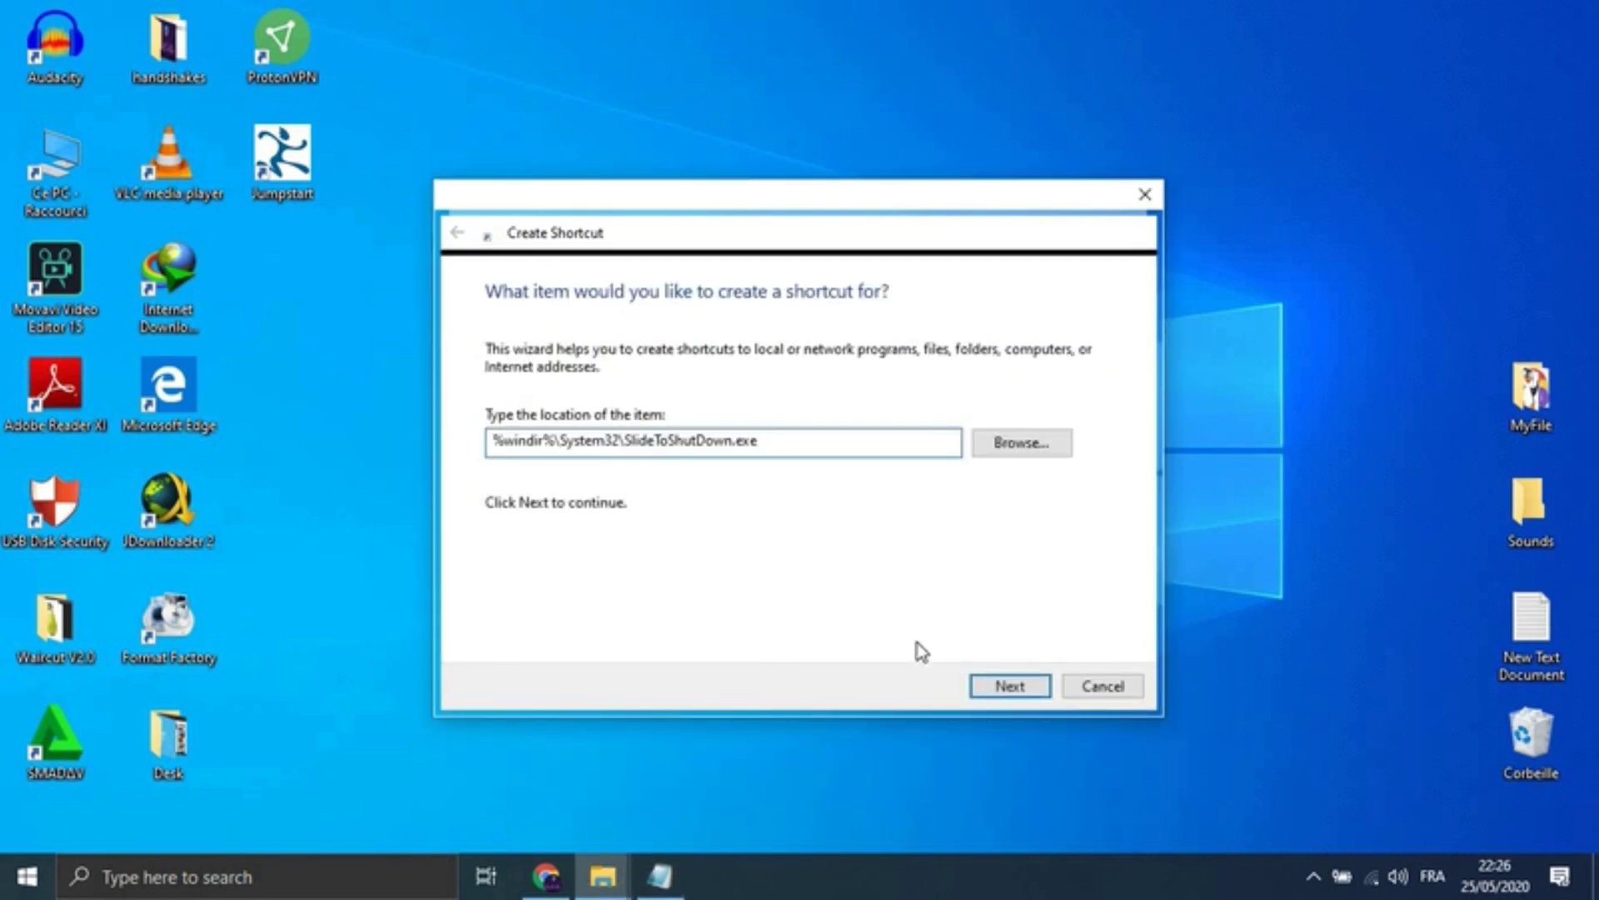
click(1008, 685)
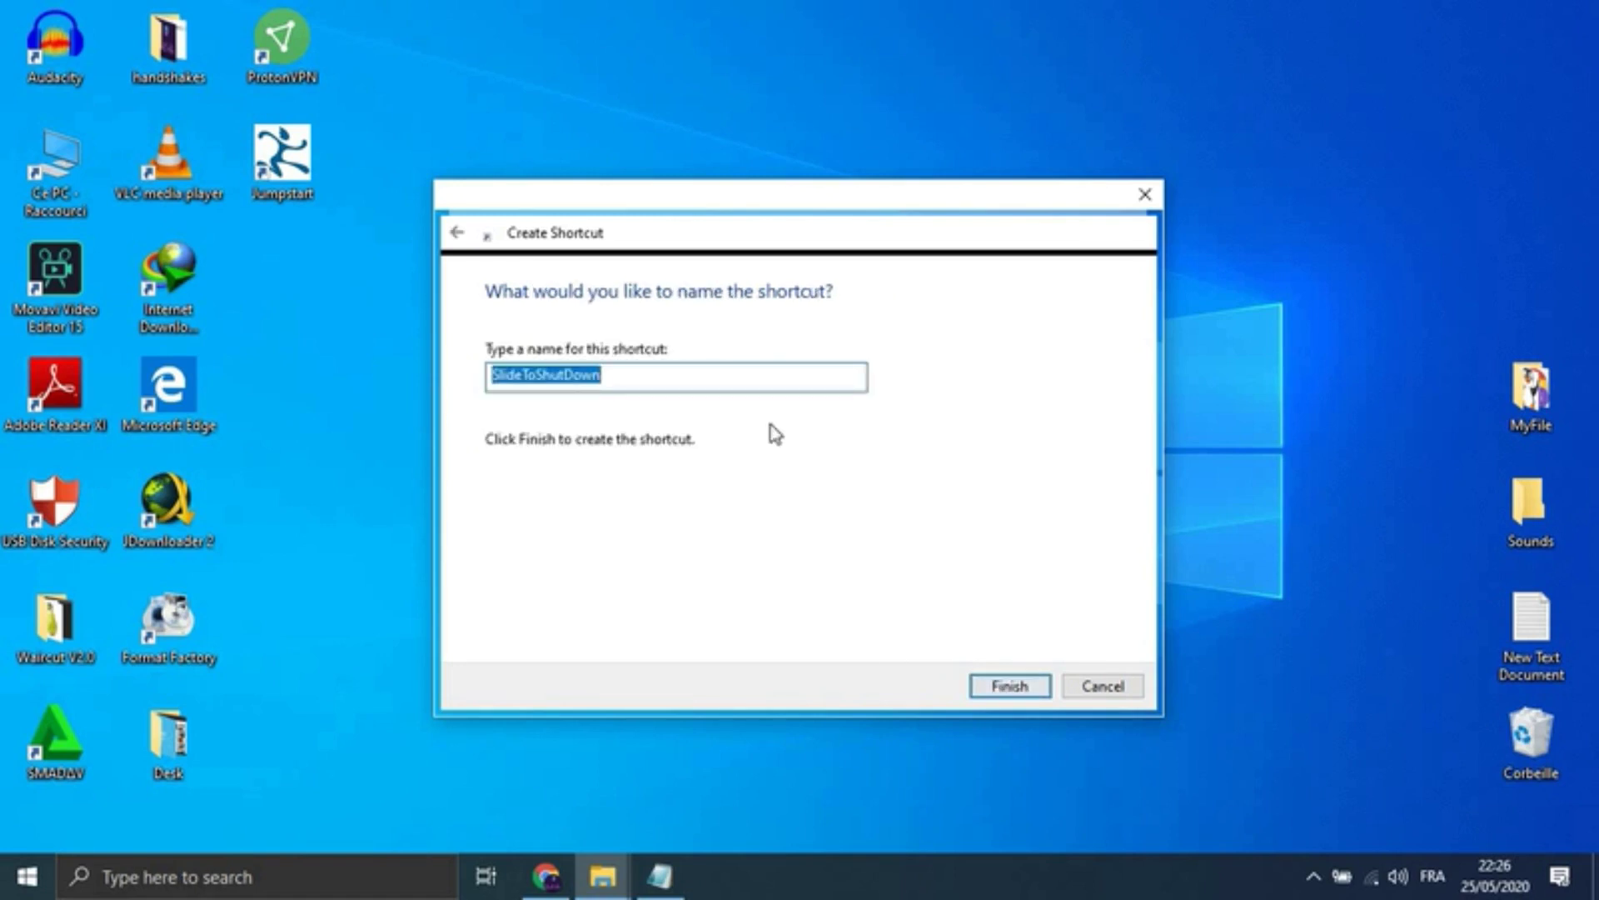
click(985, 685)
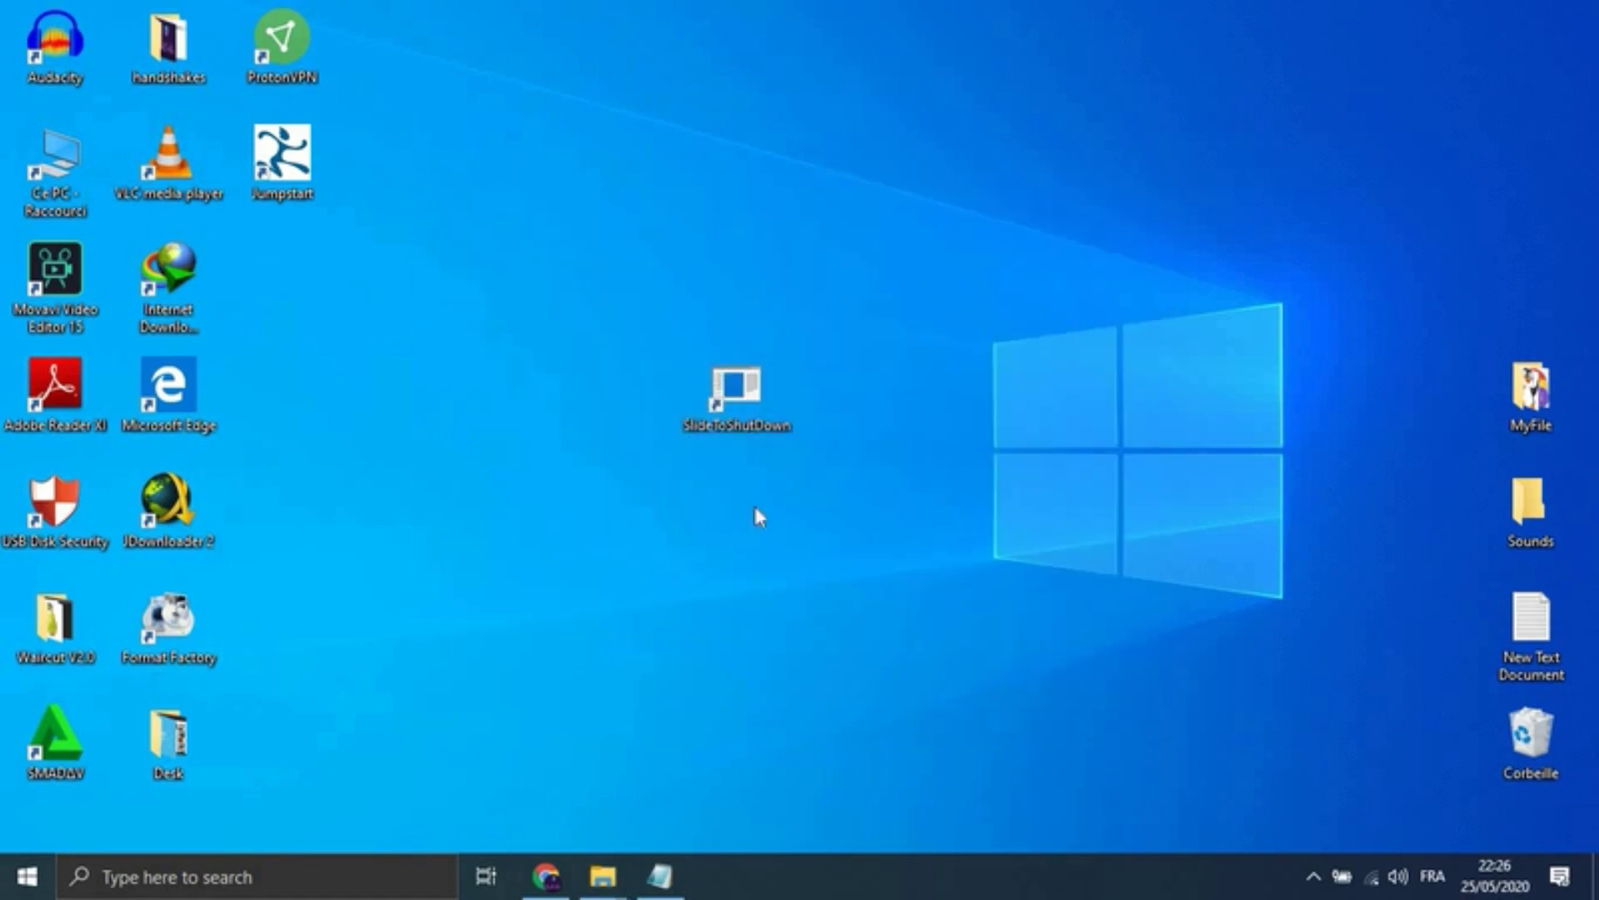
drag(737, 390, 353, 307)
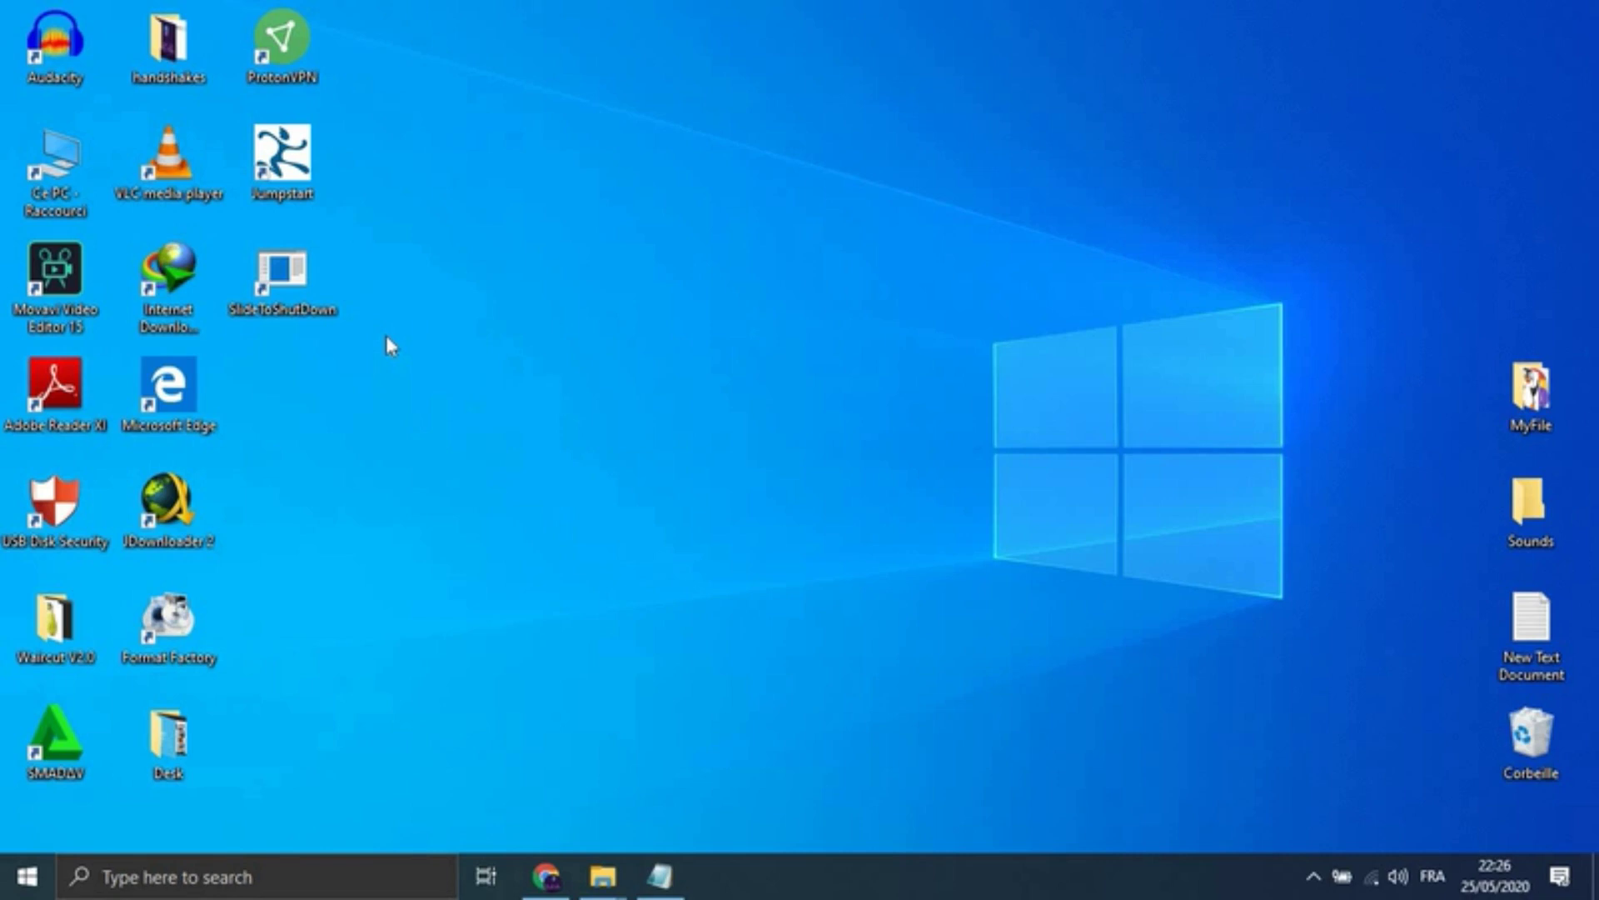
Step: Run the SlideToShutDown shortcut, then dismiss its slide panel without shutting down
double_click(258, 288)
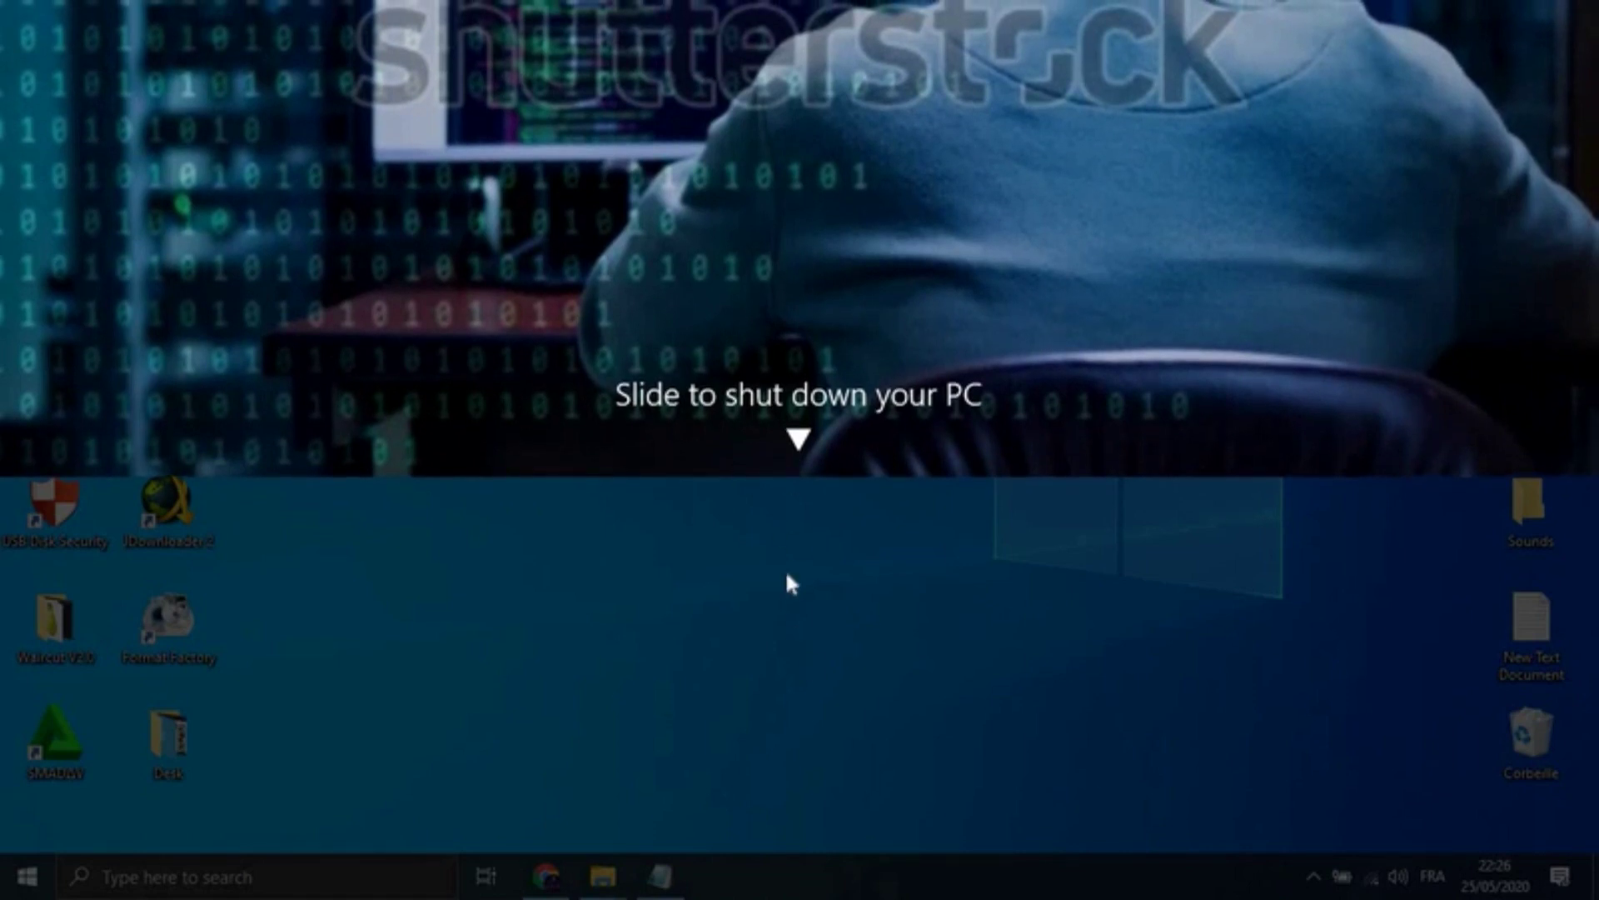
click(721, 638)
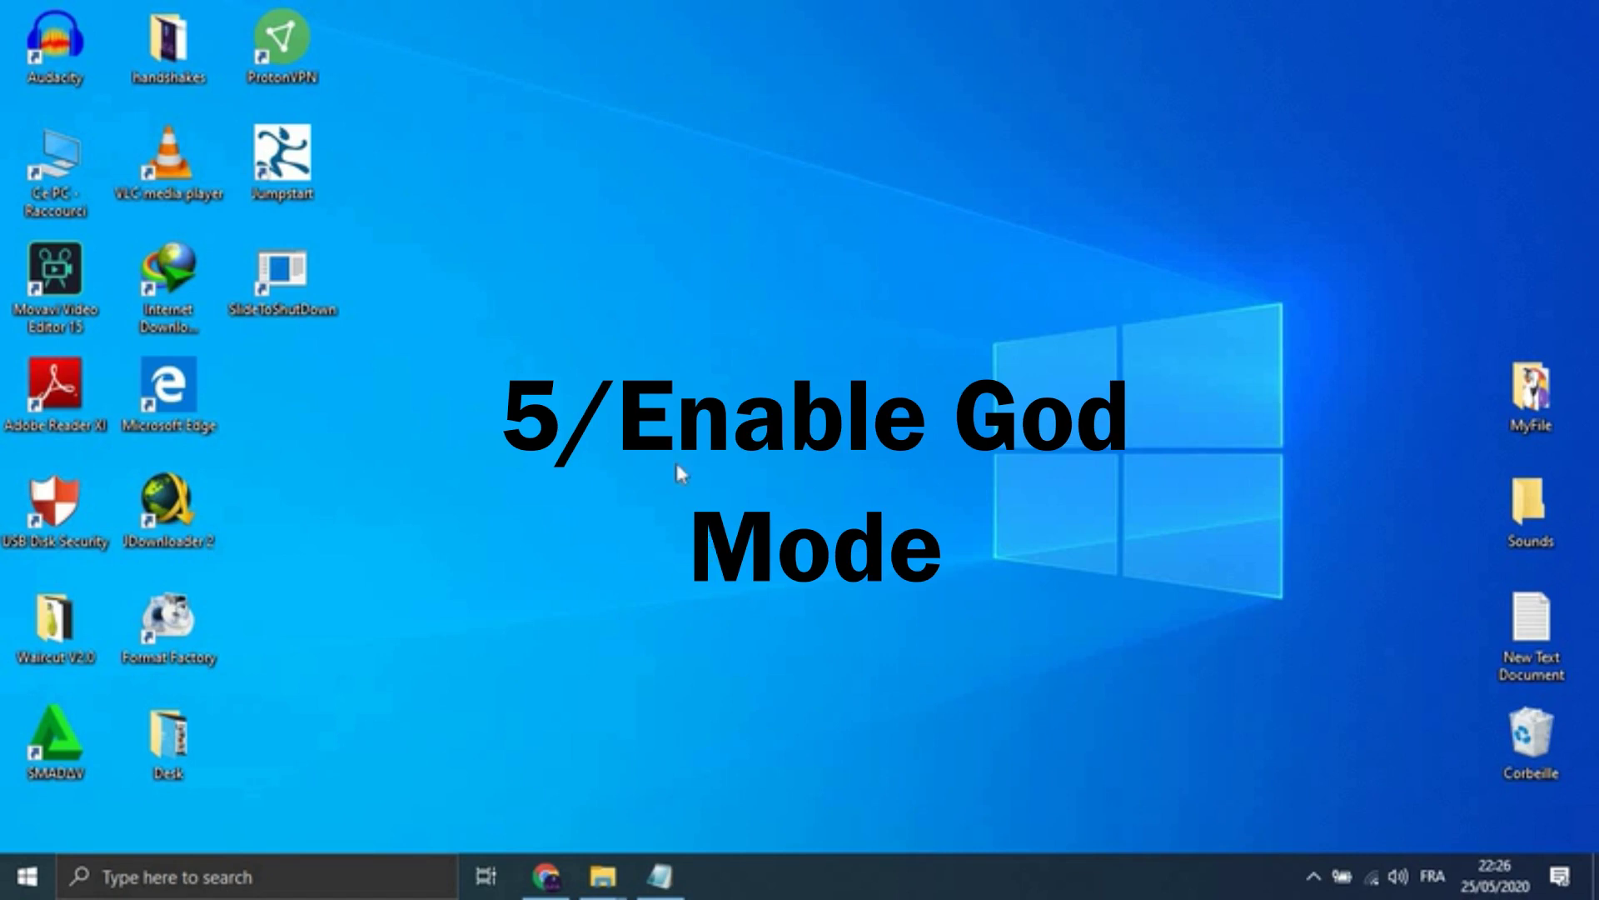
Step: Create a new desktop folder and copy the GodMode folder name from Notepad
right_click(694, 402)
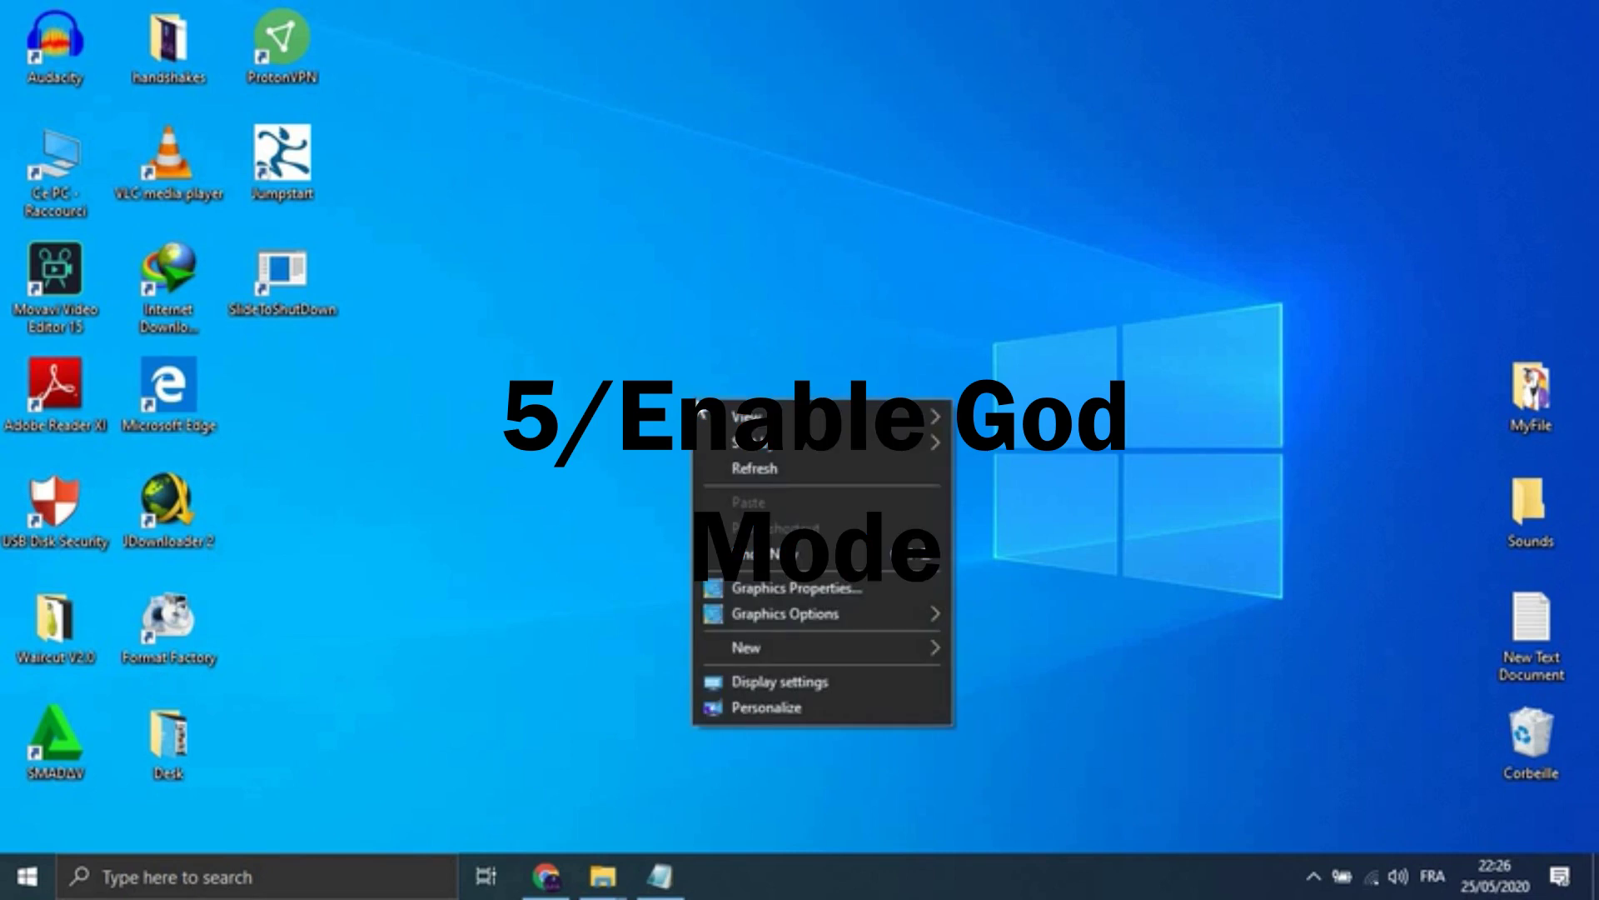
mouse_move(792, 655)
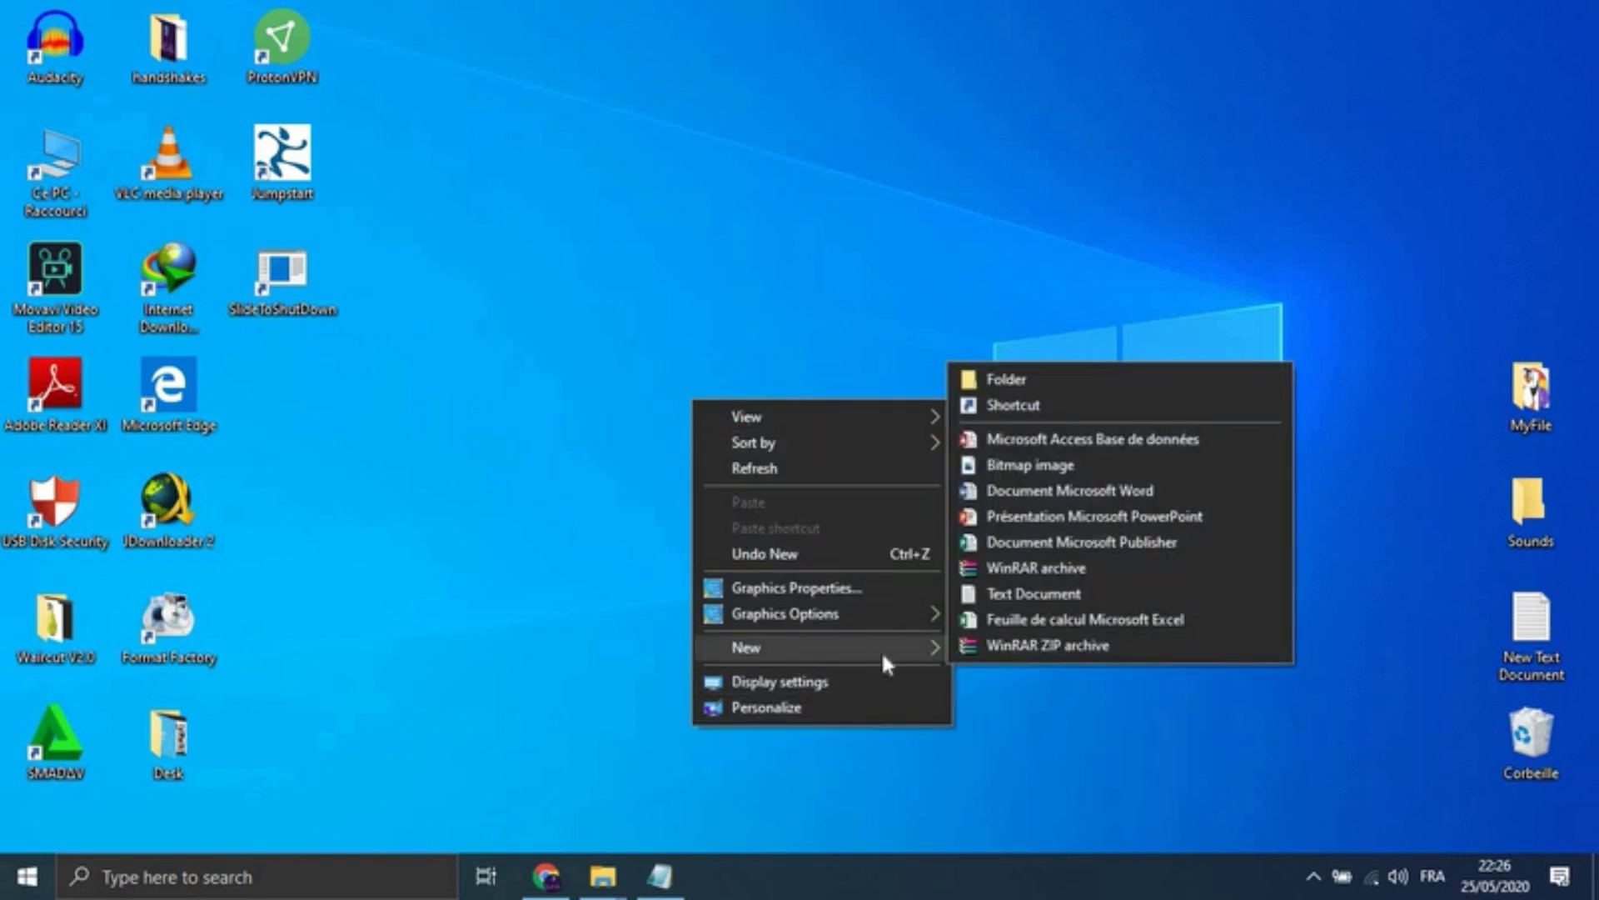
click(1011, 389)
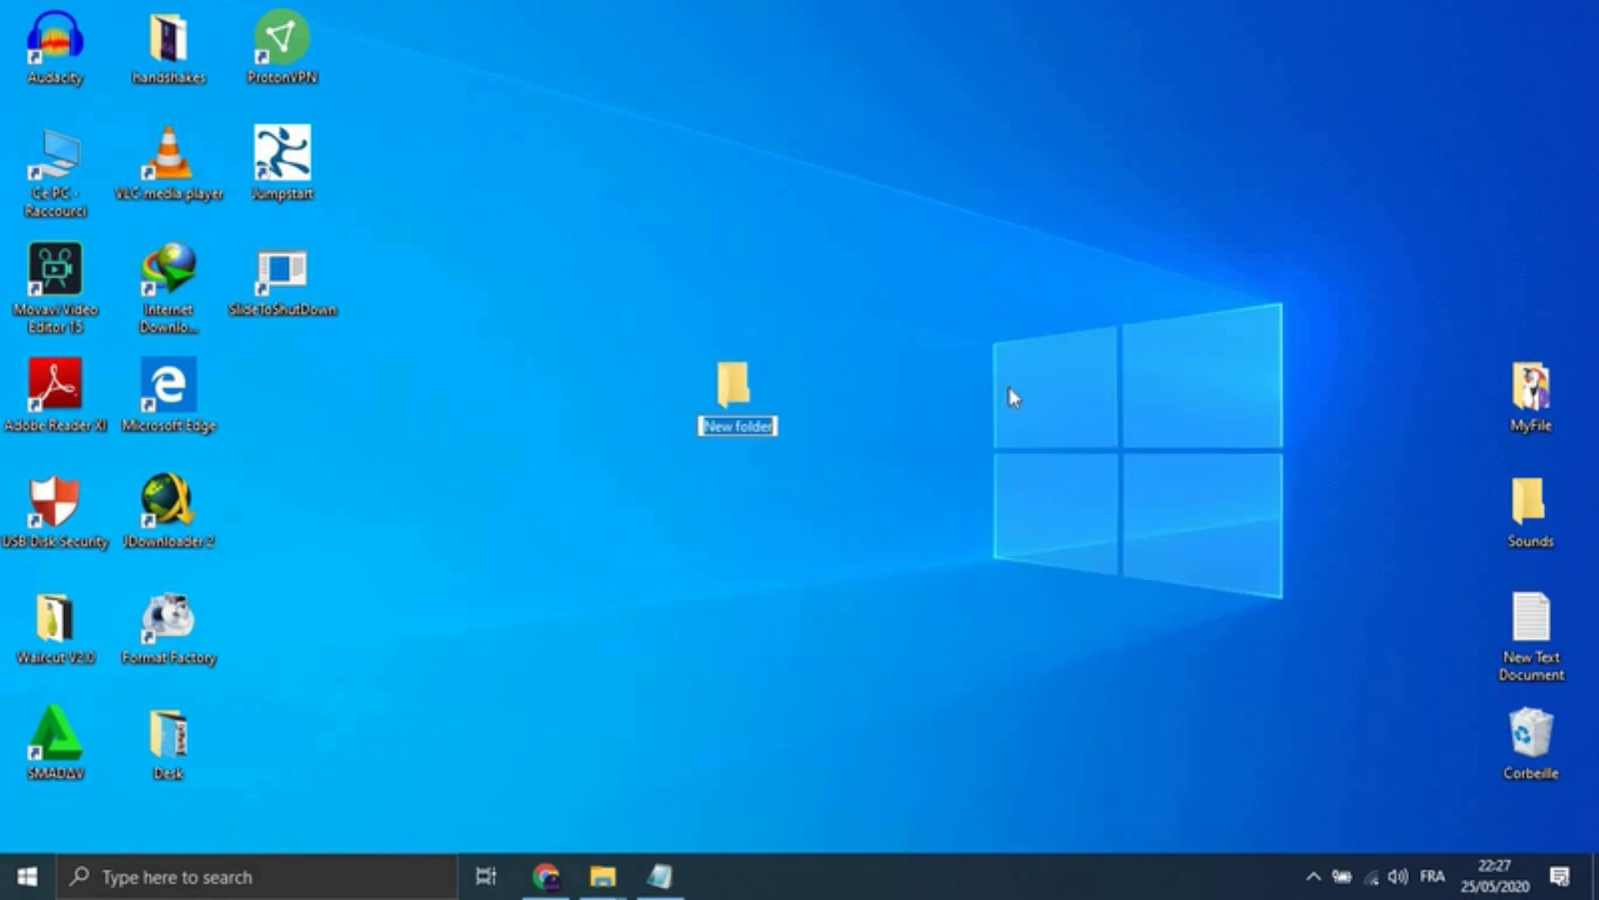
click(660, 875)
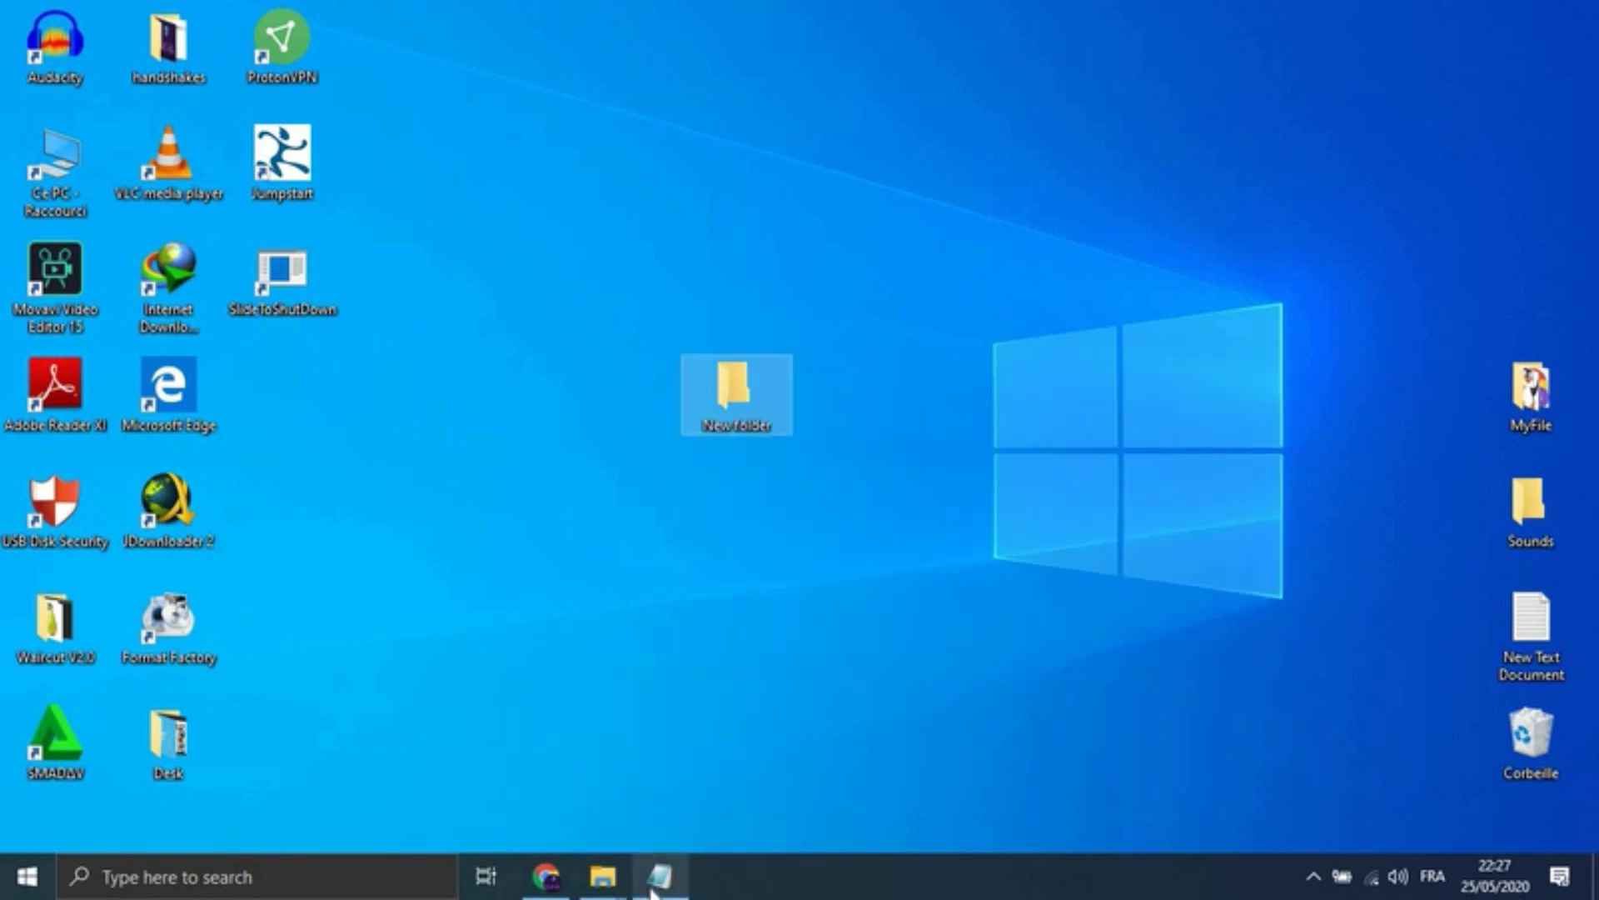
drag(794, 374, 398, 377)
right_click(433, 374)
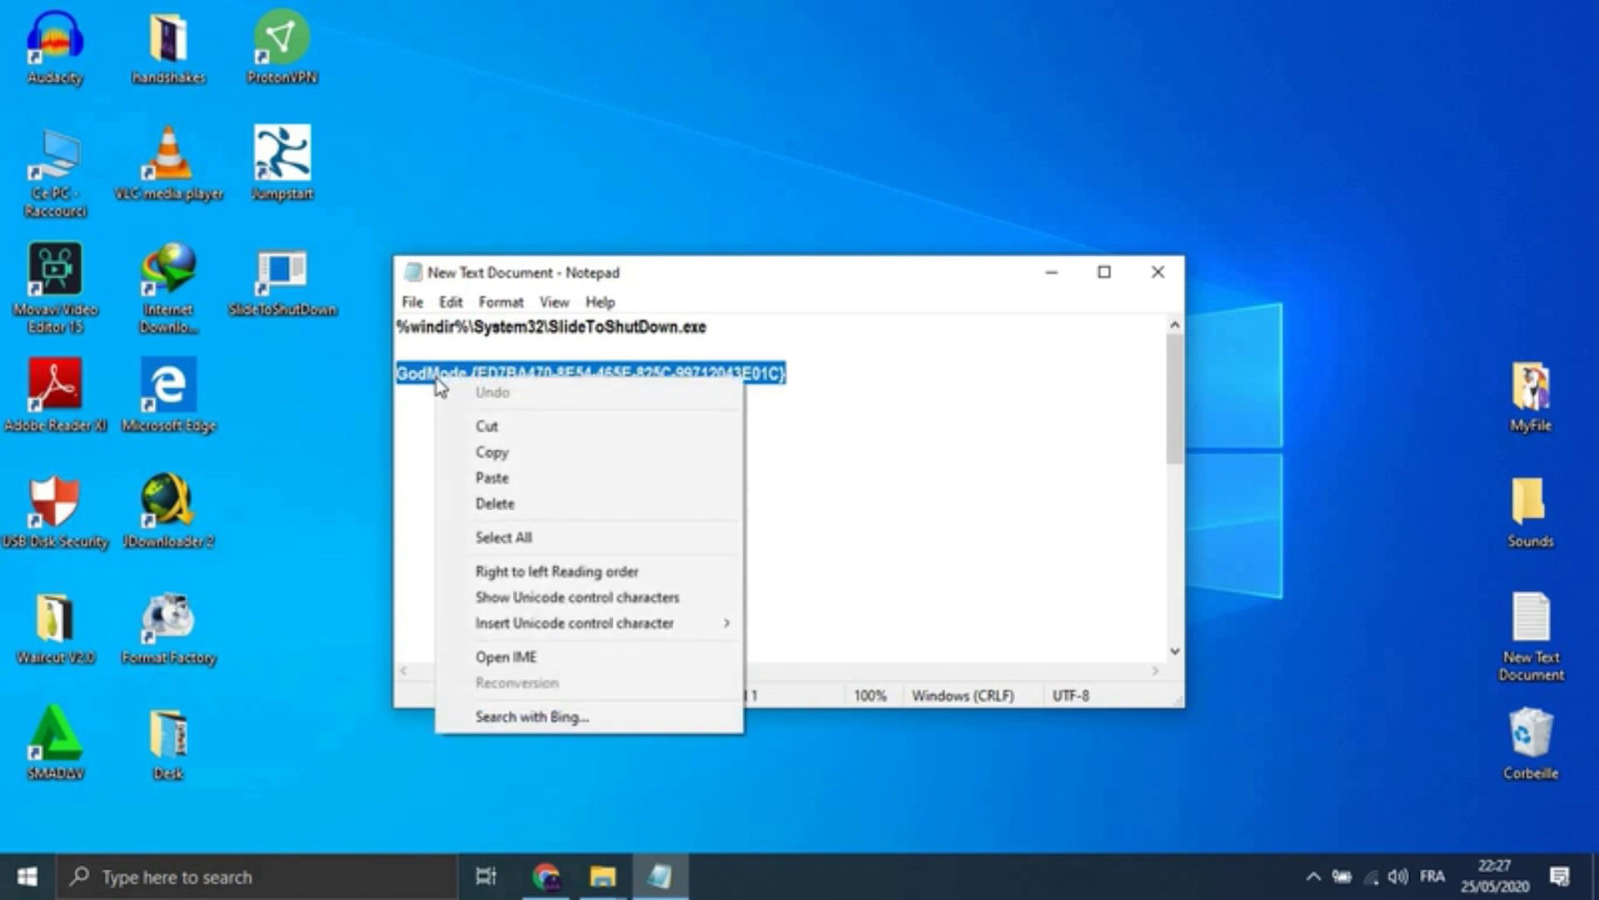
click(527, 451)
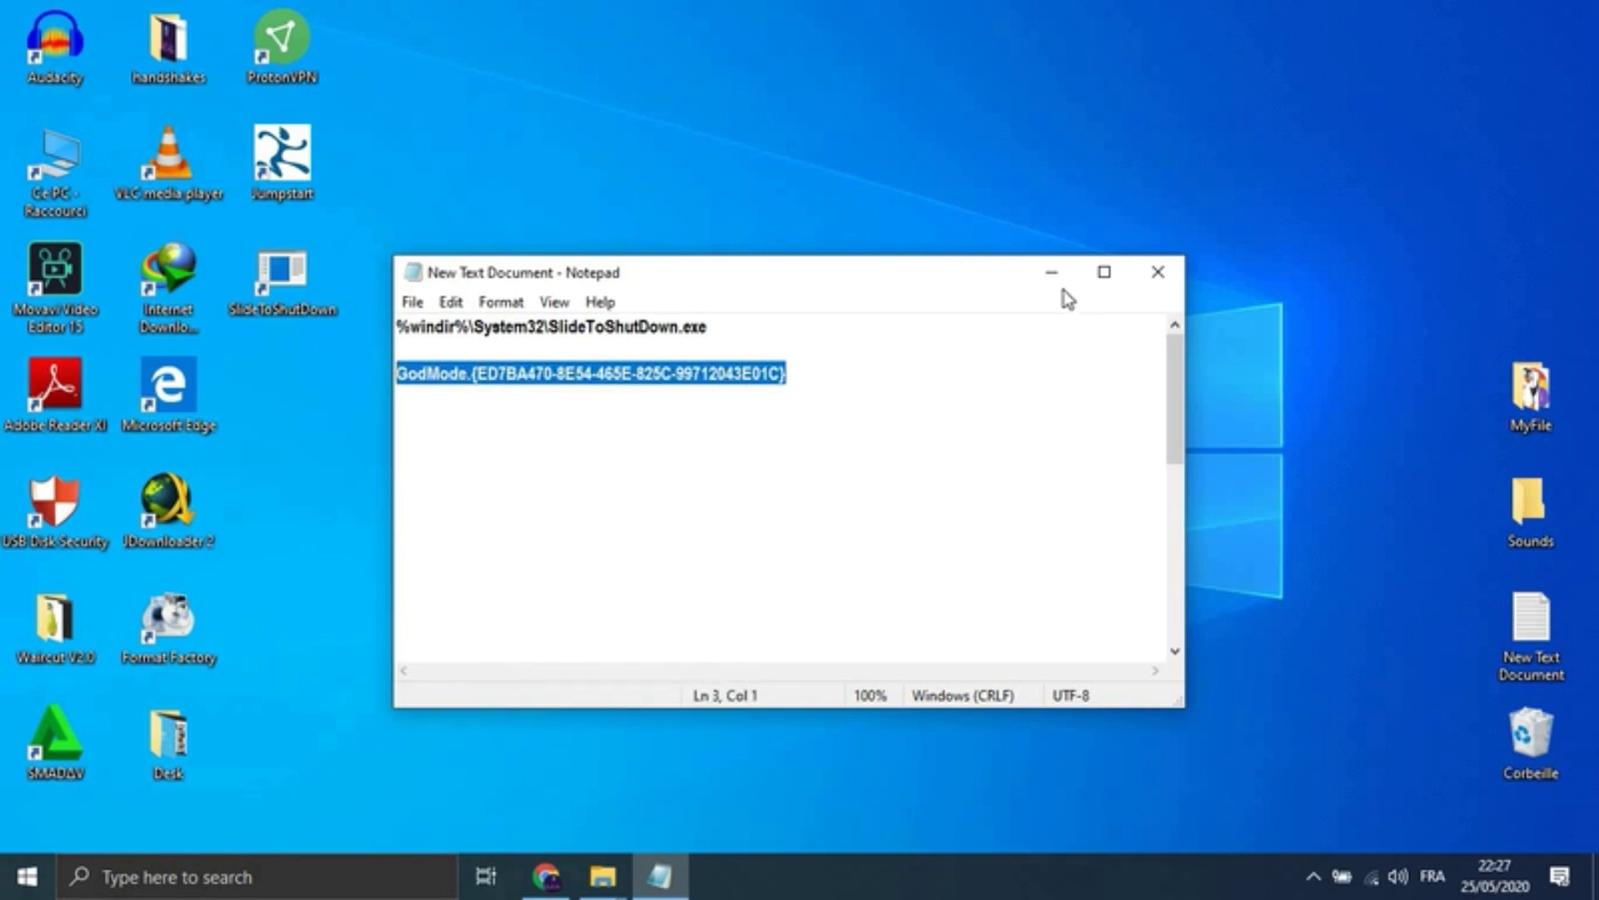
Step: Rename the folder to GodMode.{ED7BA470-8E54-465E-825C-99712043E01C} and open it
click(1052, 274)
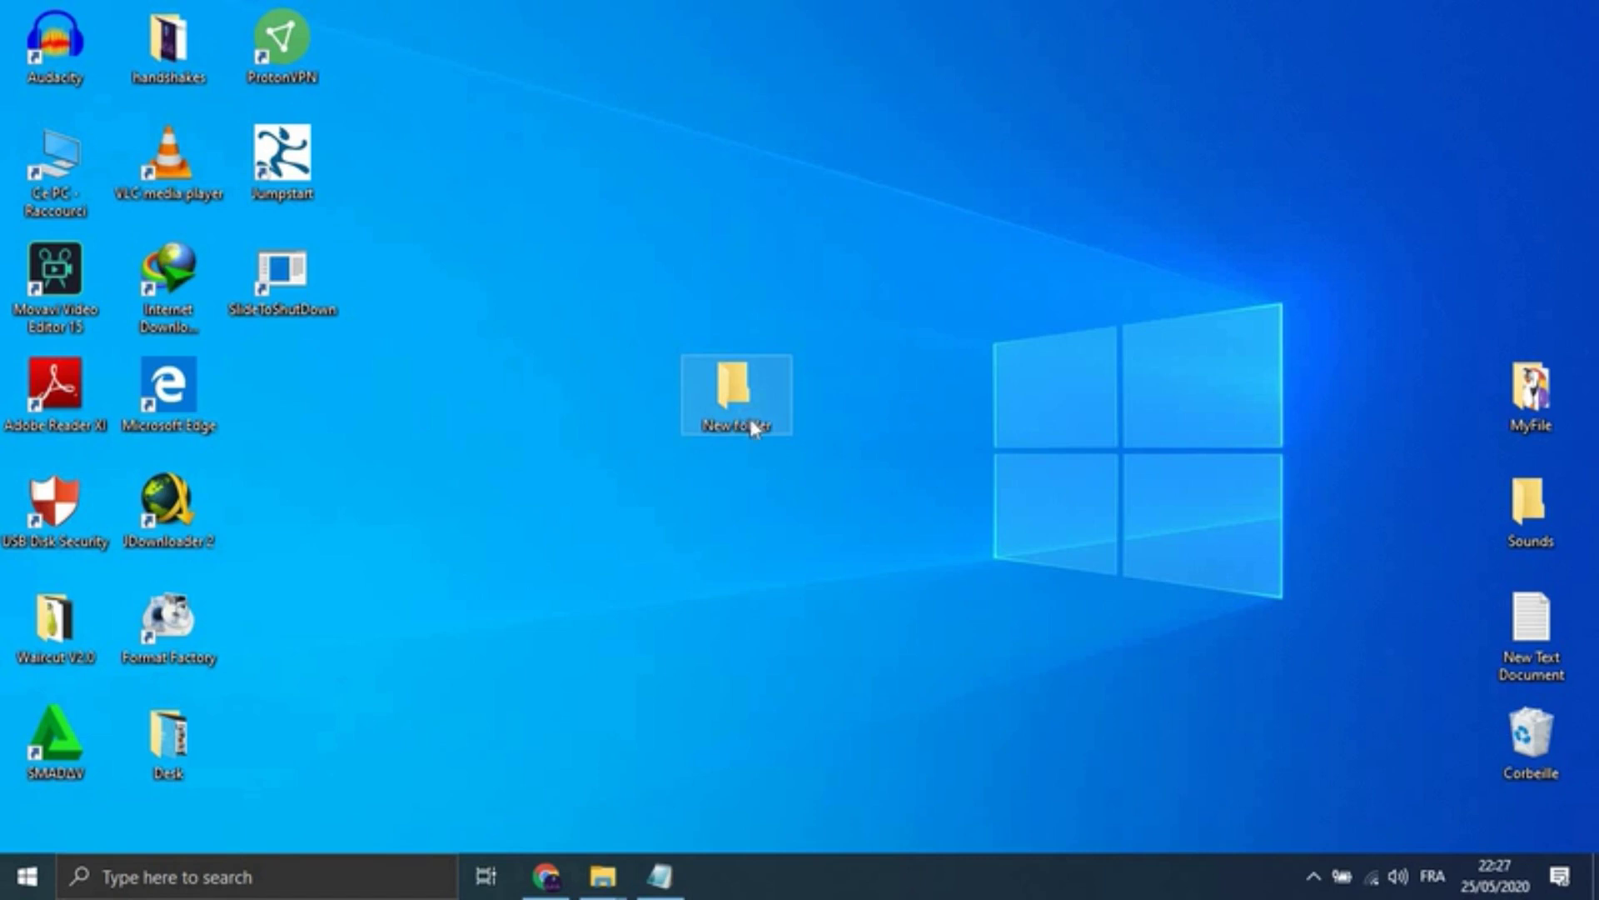
right_click(754, 427)
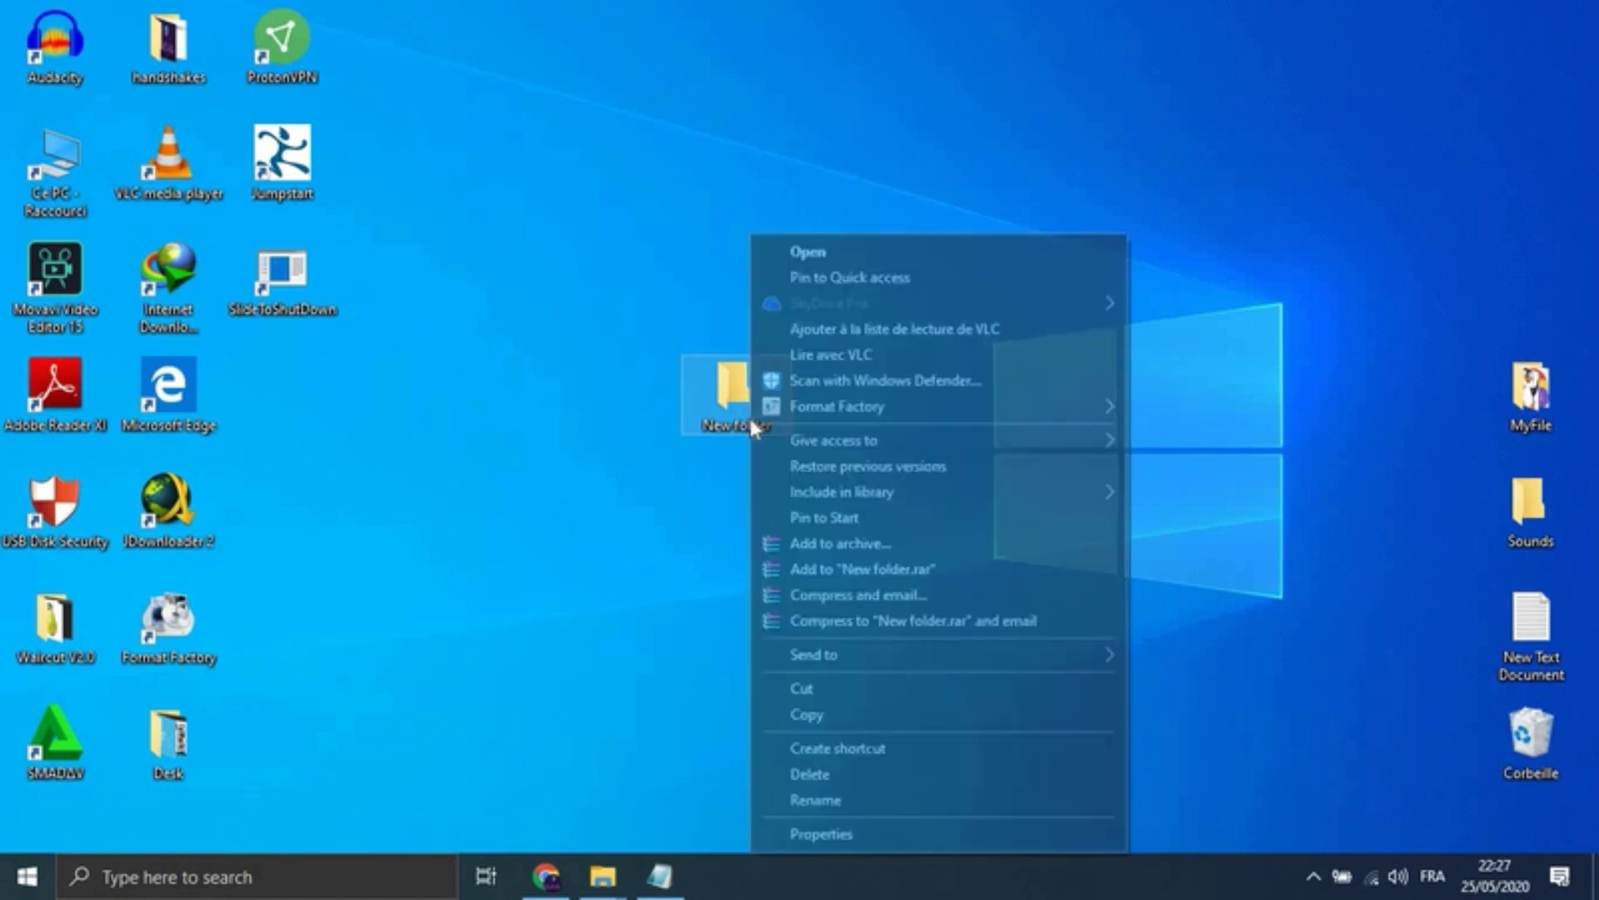
click(812, 797)
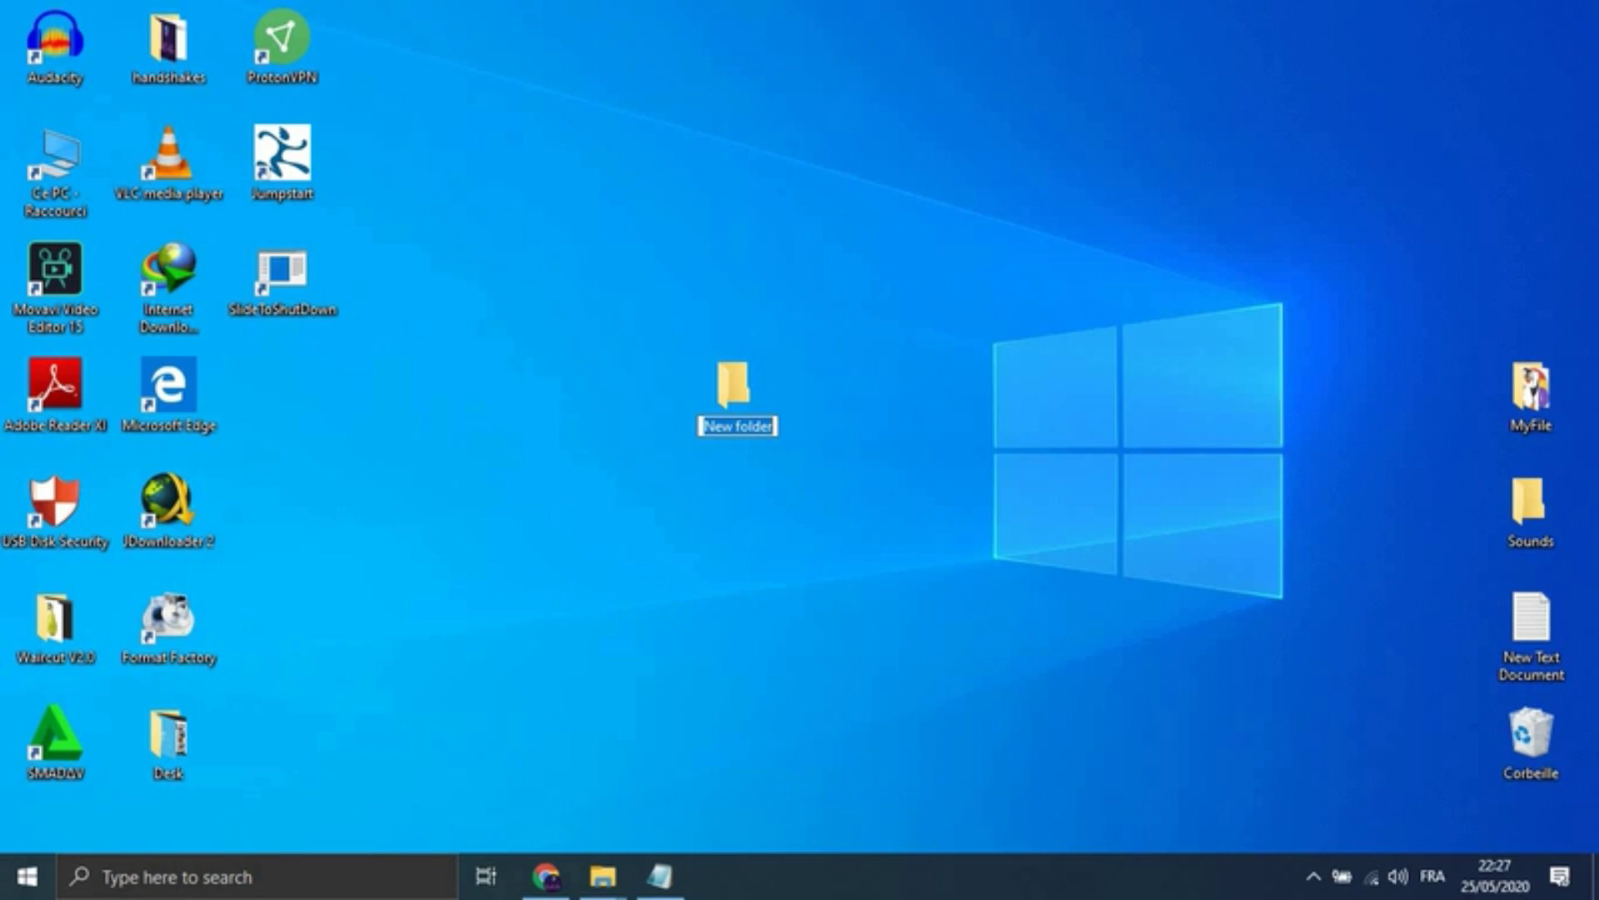
key(ctrl+v)
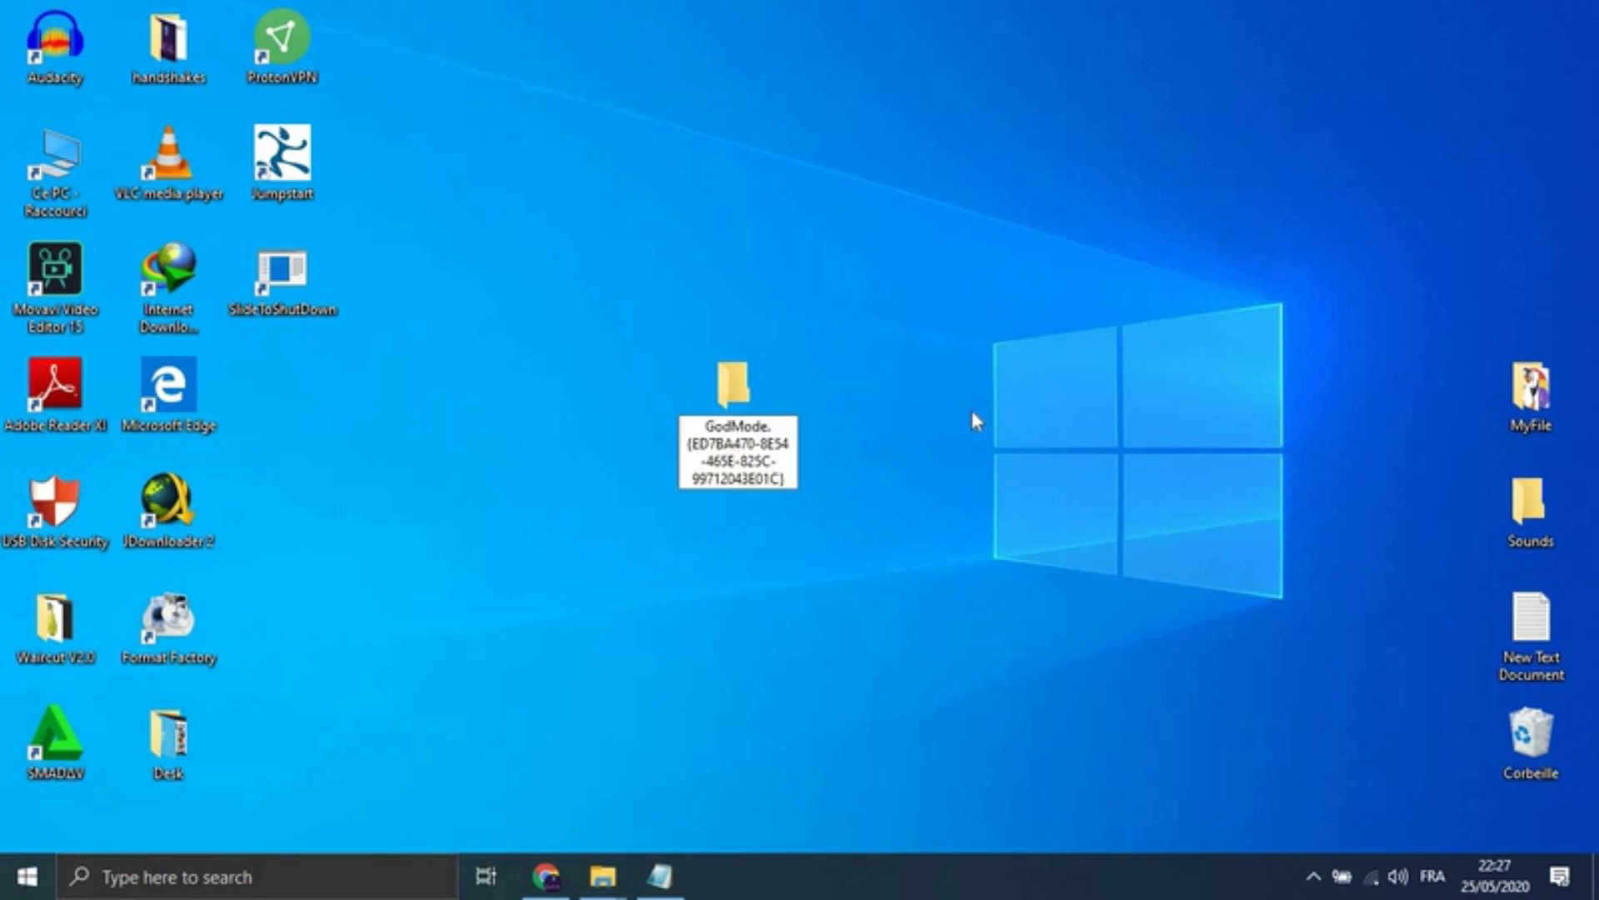
key(Return)
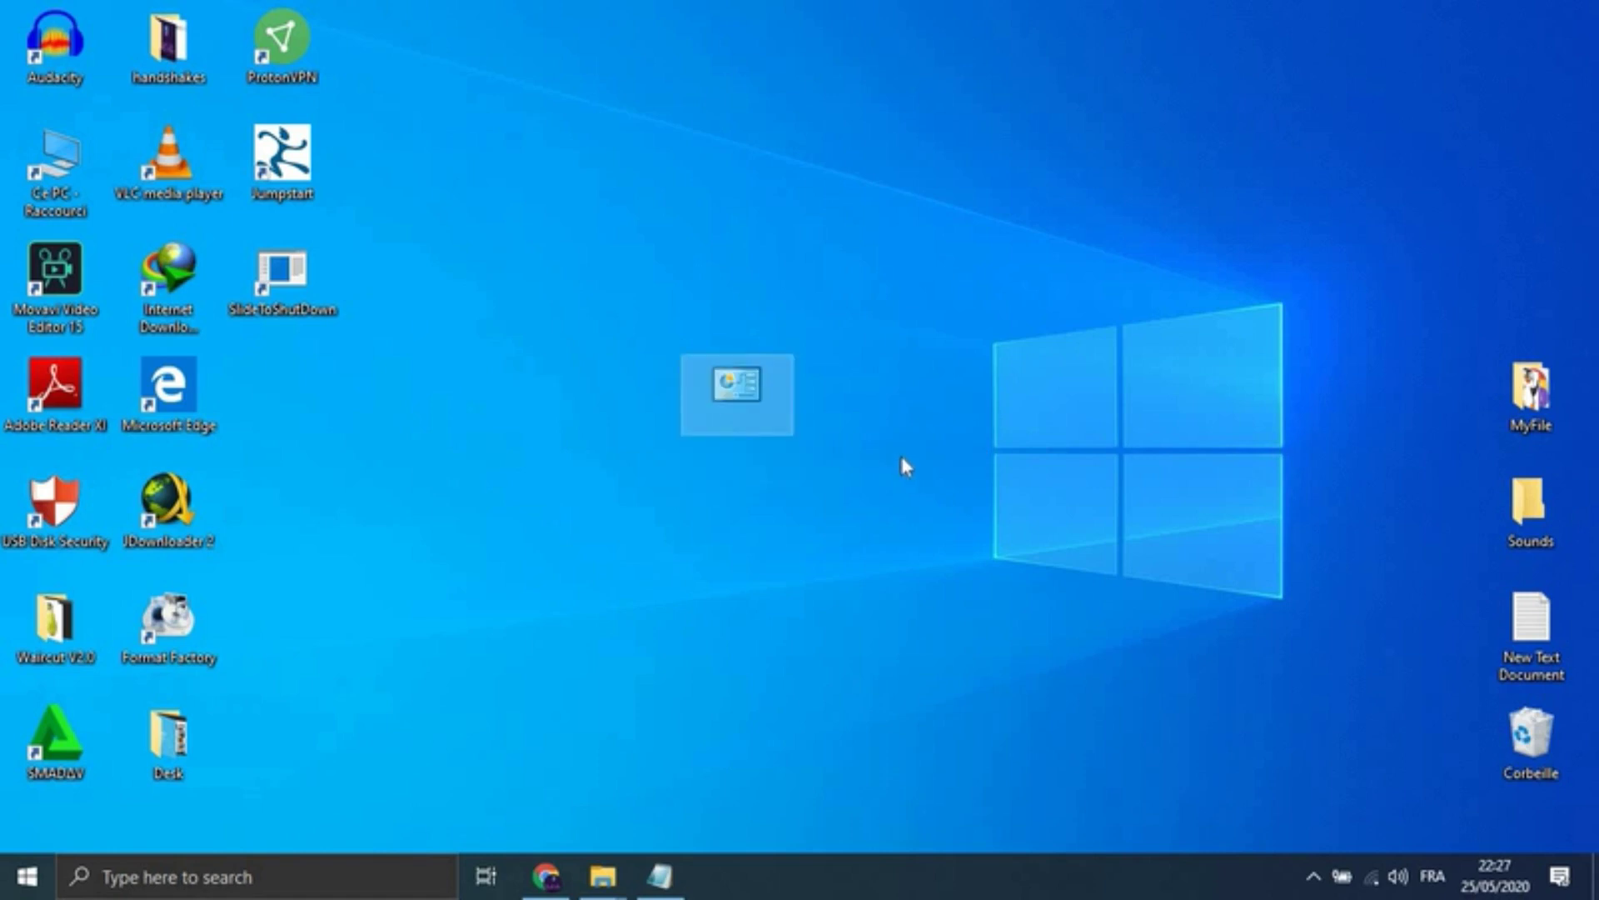
double_click(729, 423)
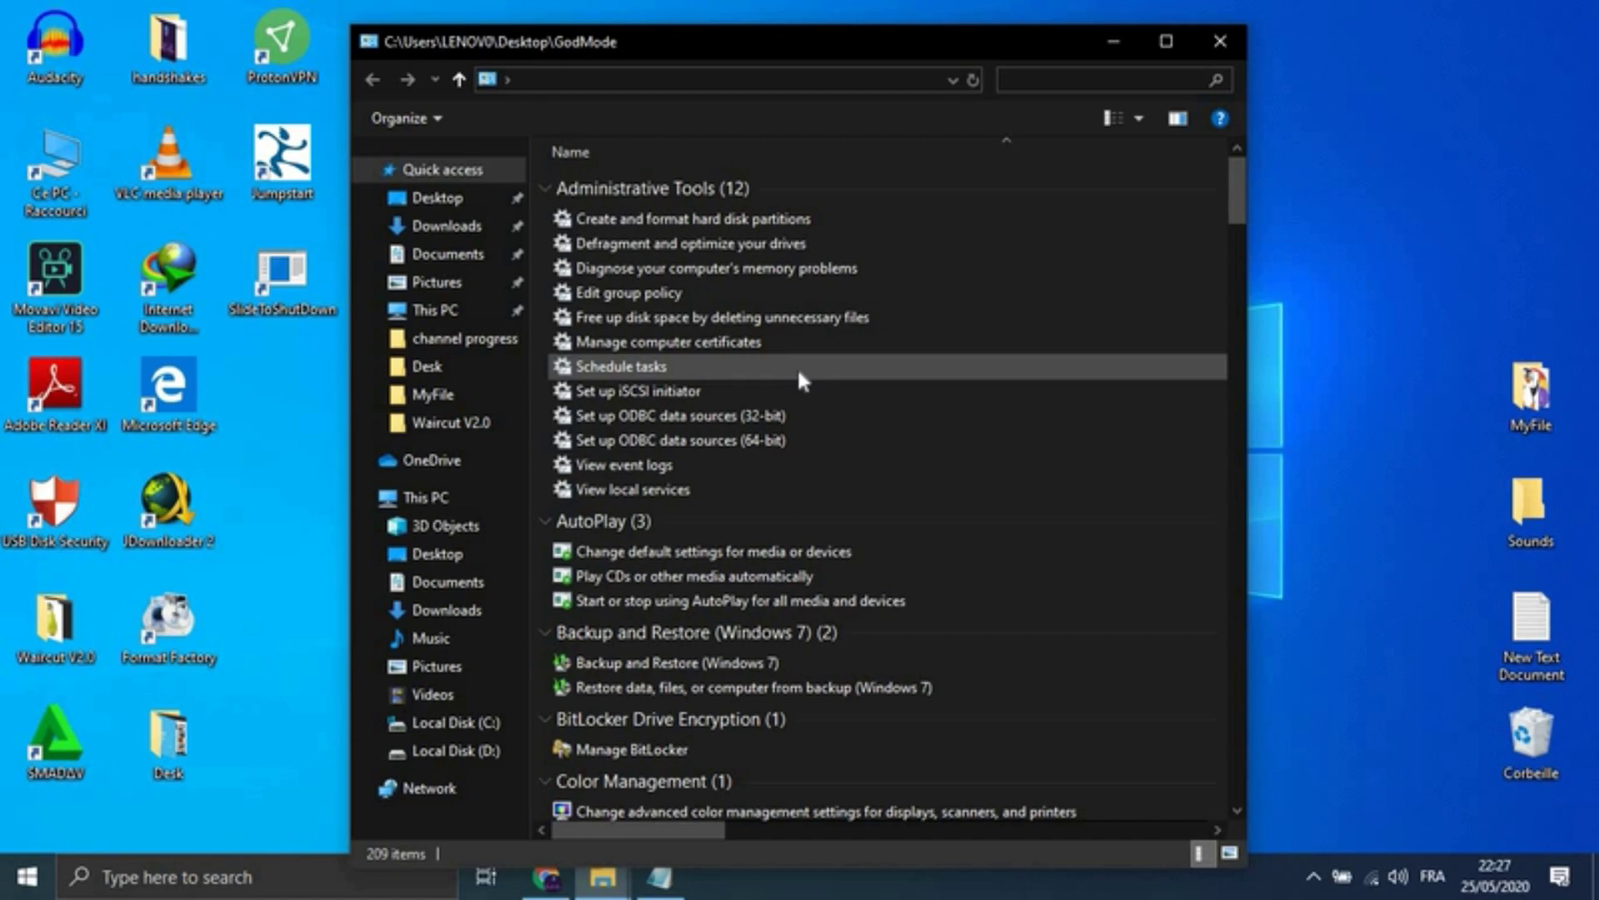
Step: Maximize the GodMode window, then close it
click(1166, 40)
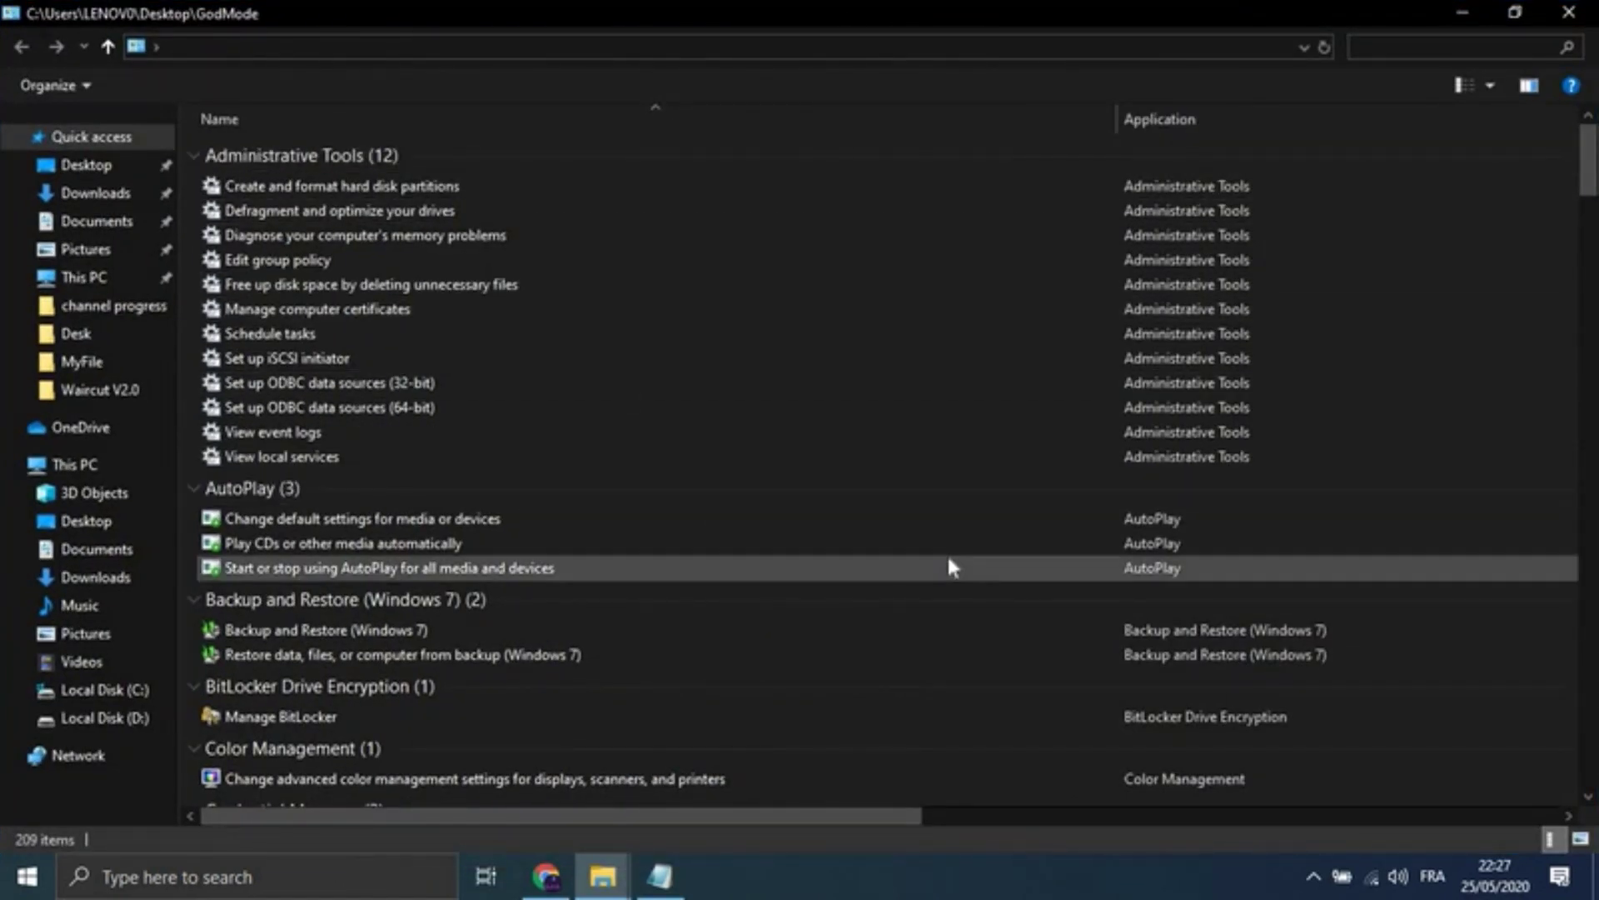
click(1569, 20)
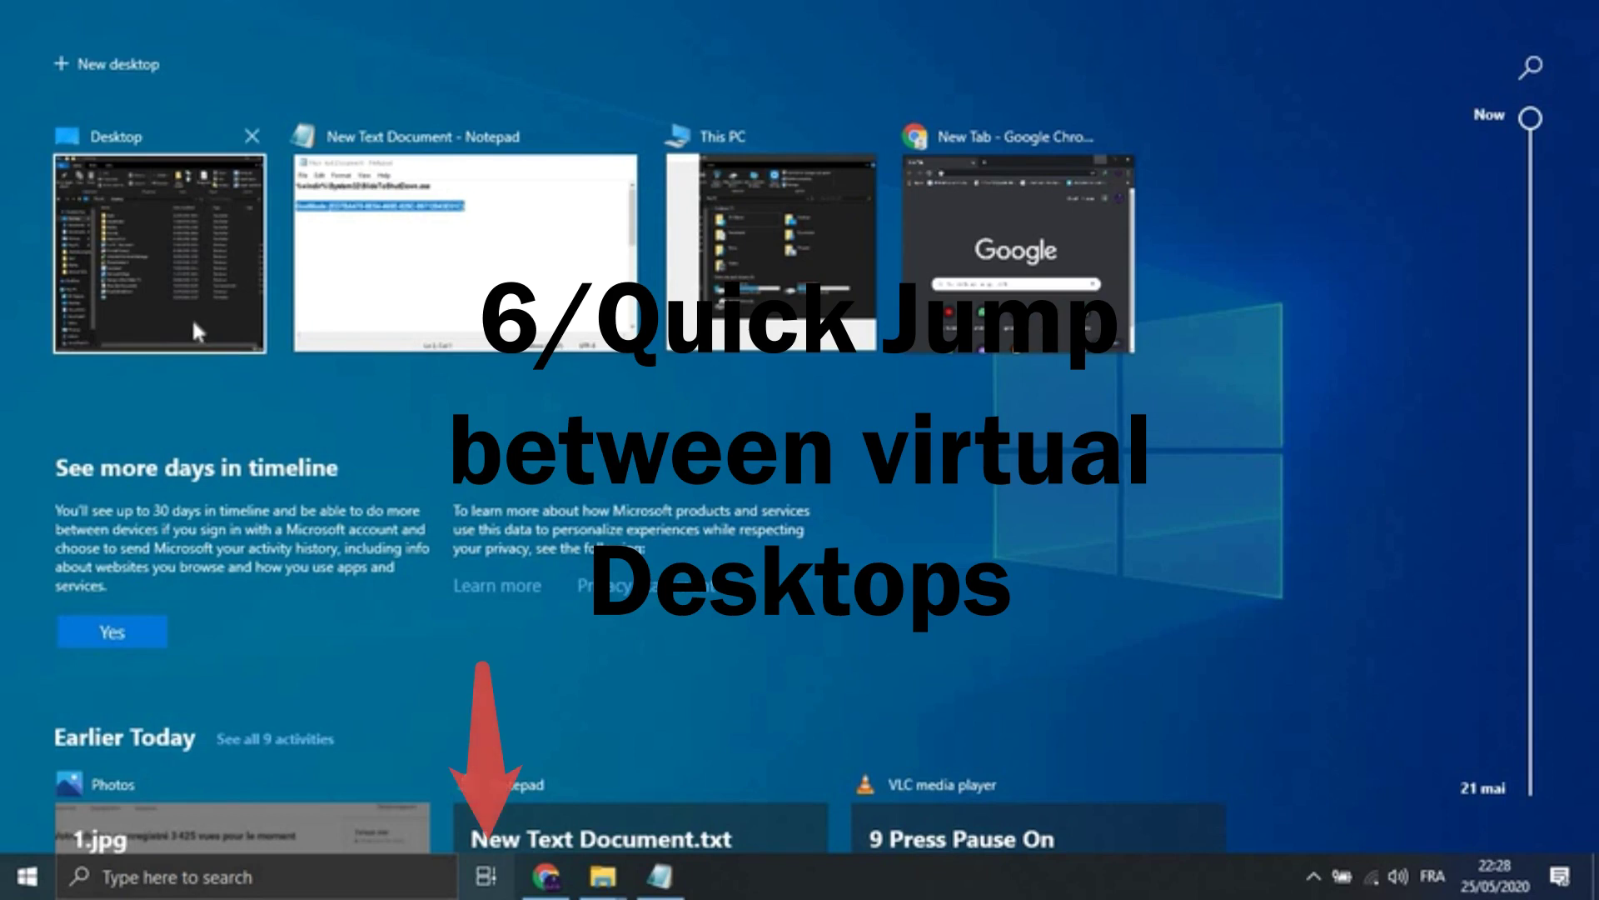
Step: In Task View, spread the Explorer and Notepad windows across new Desktops 2 and 3
drag(191, 317, 161, 53)
click(284, 326)
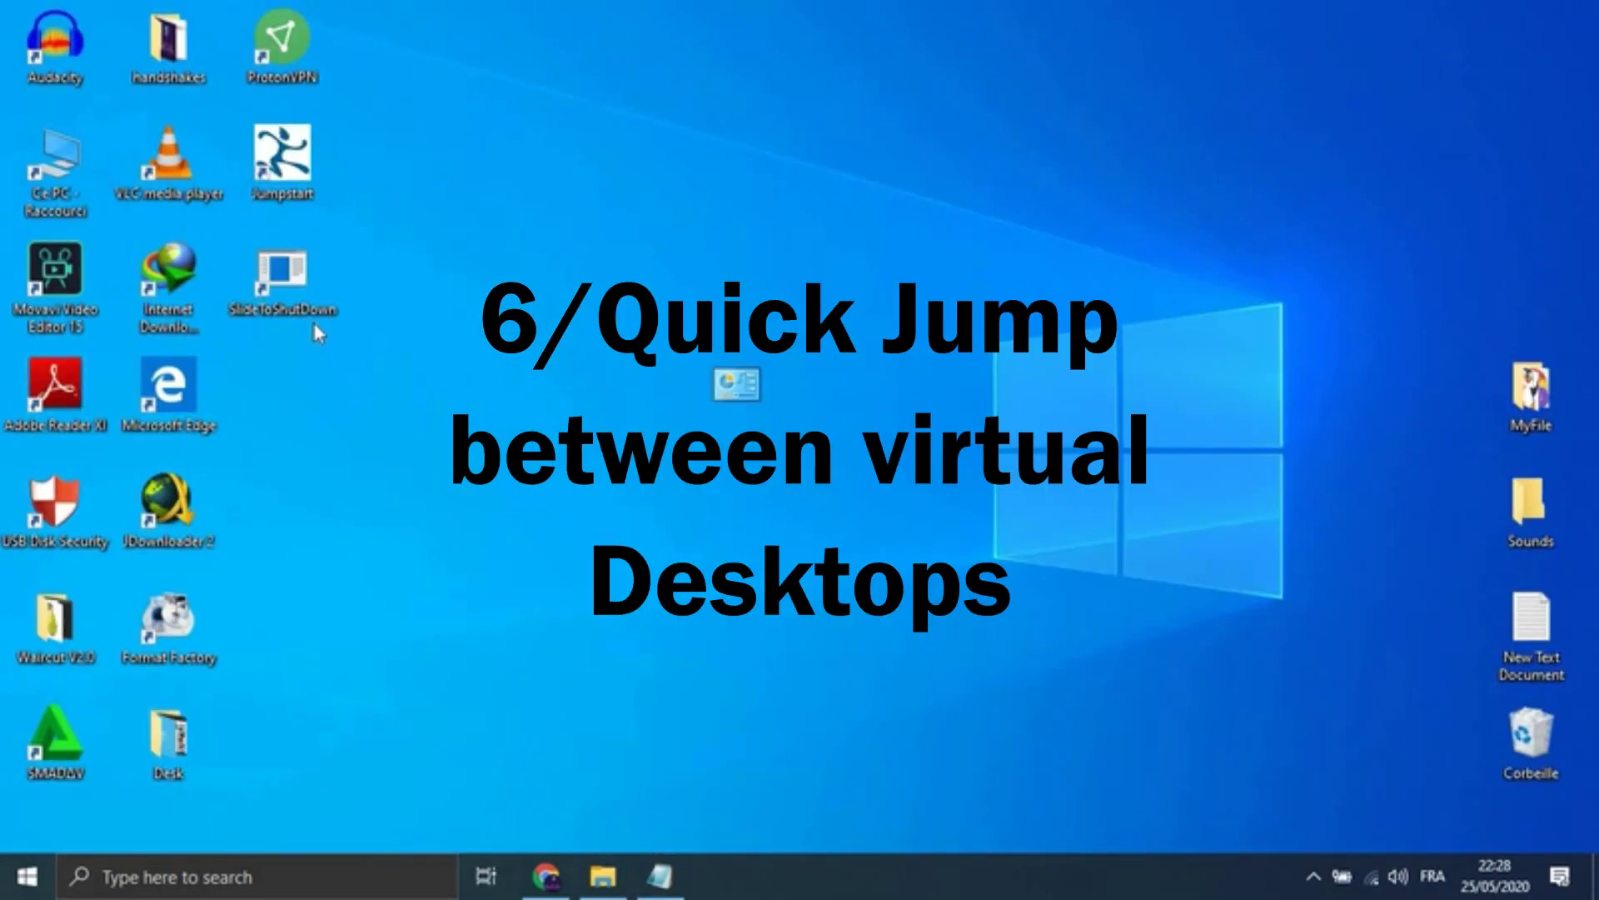
click(486, 875)
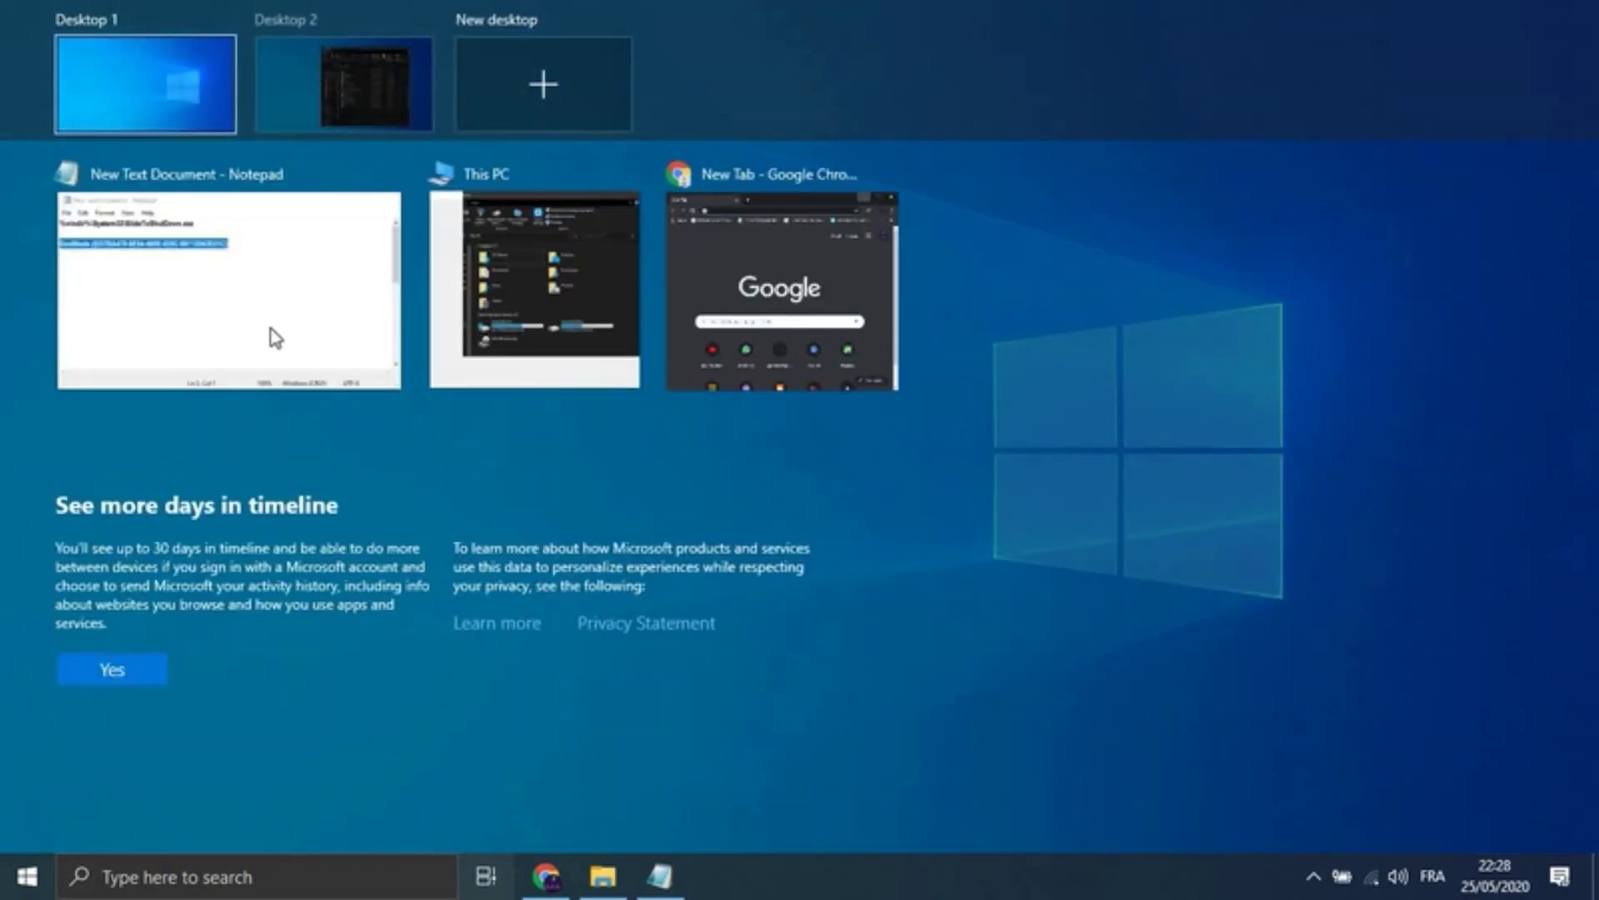
drag(325, 211, 379, 65)
click(483, 438)
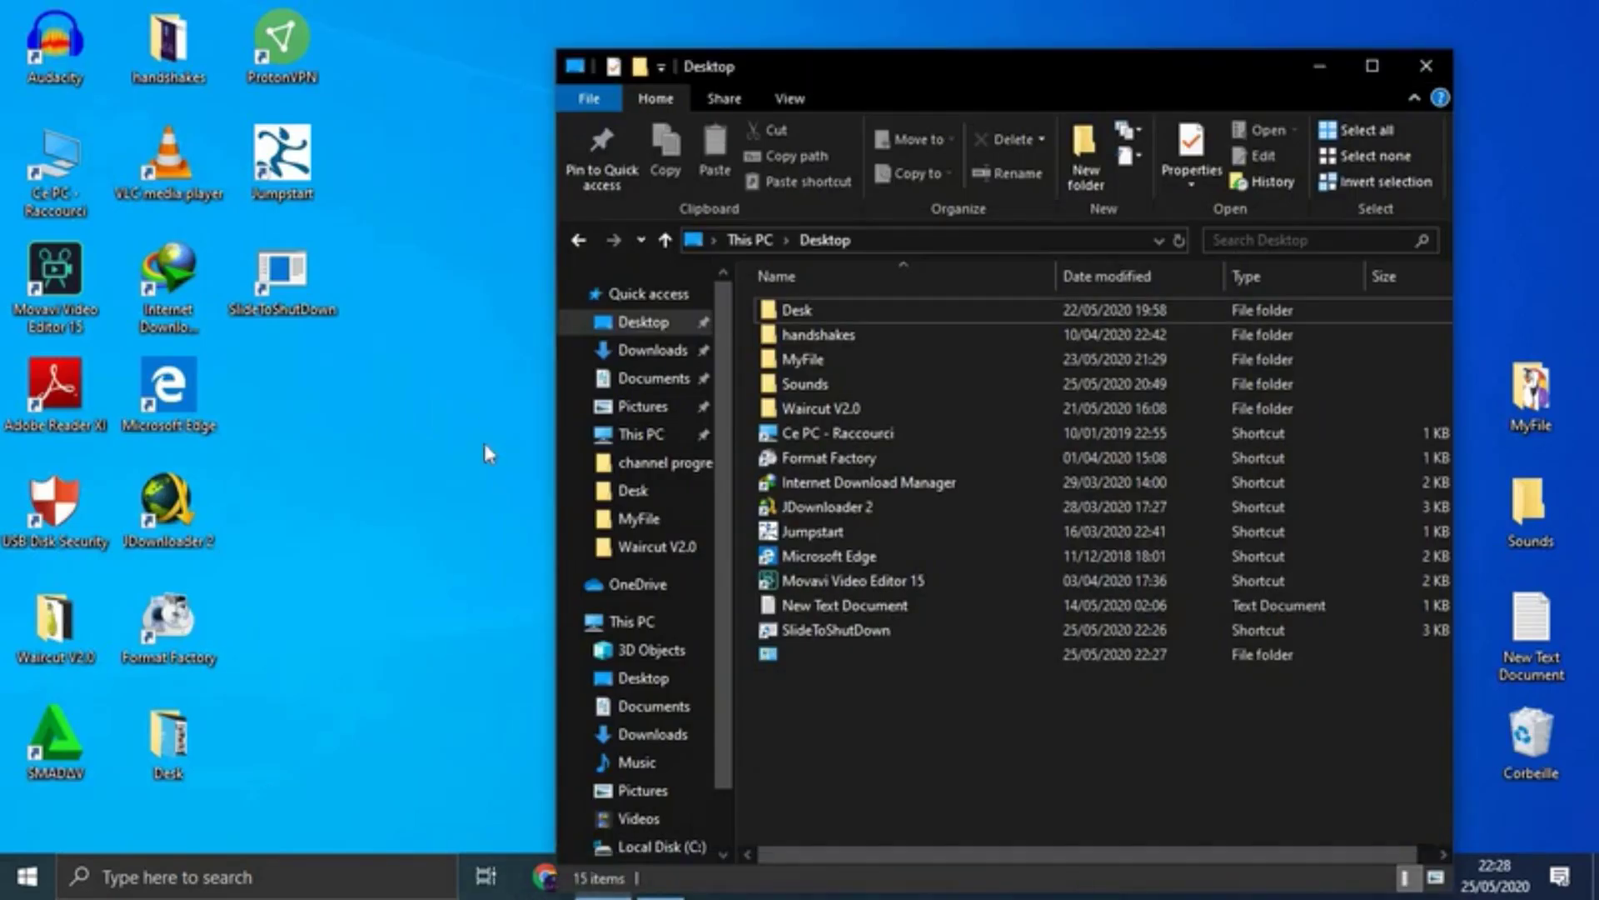
click(486, 875)
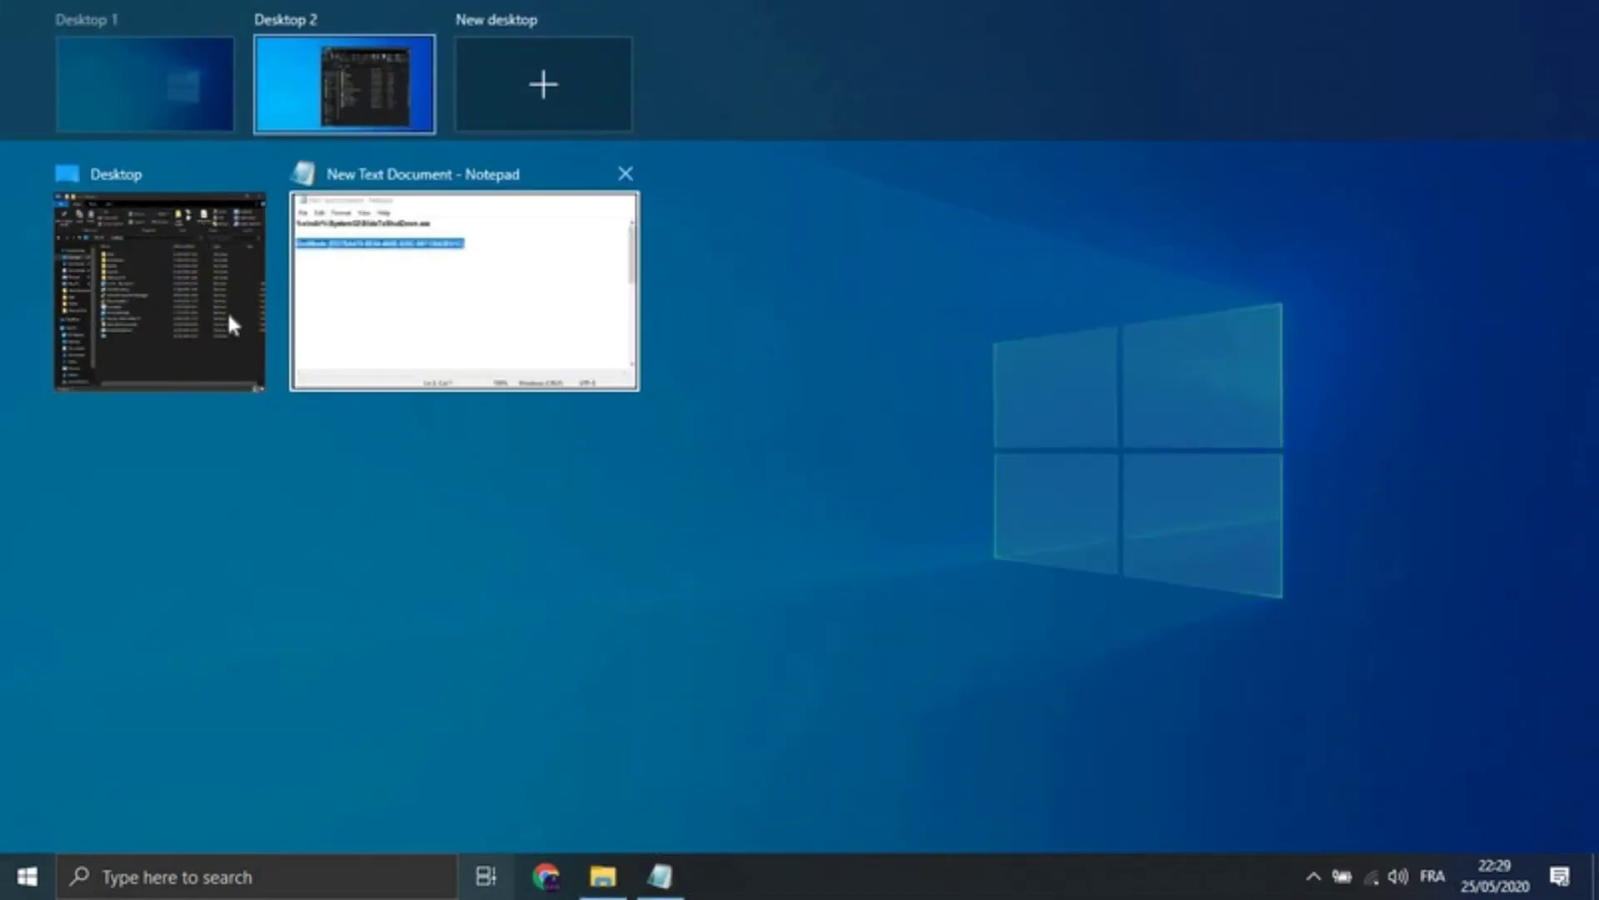
drag(226, 310, 611, 99)
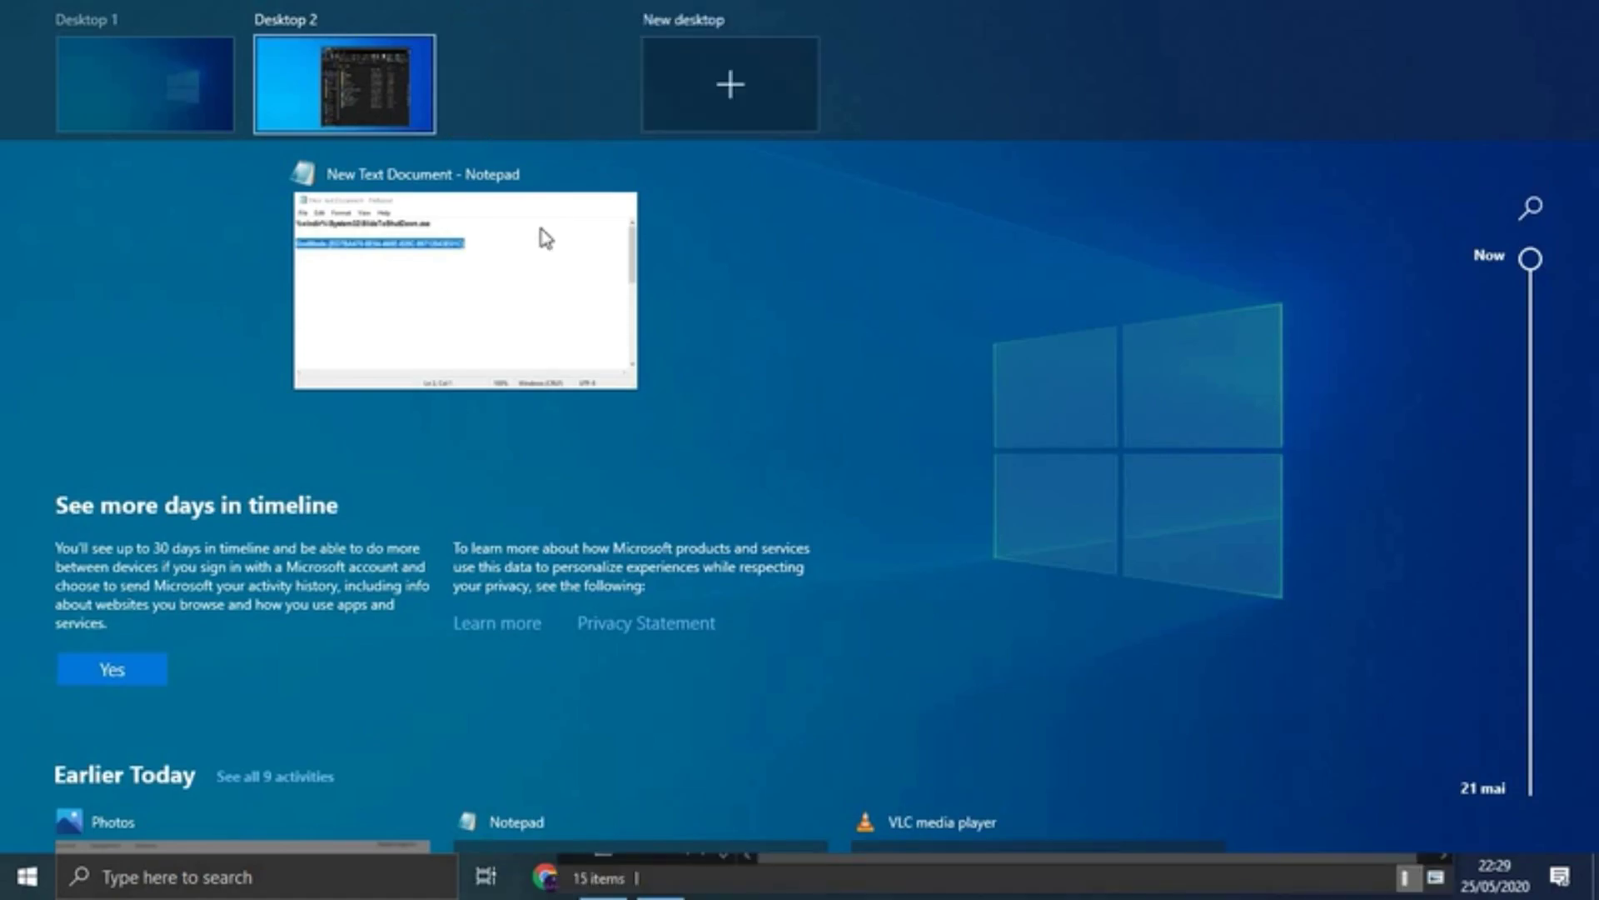
click(462, 448)
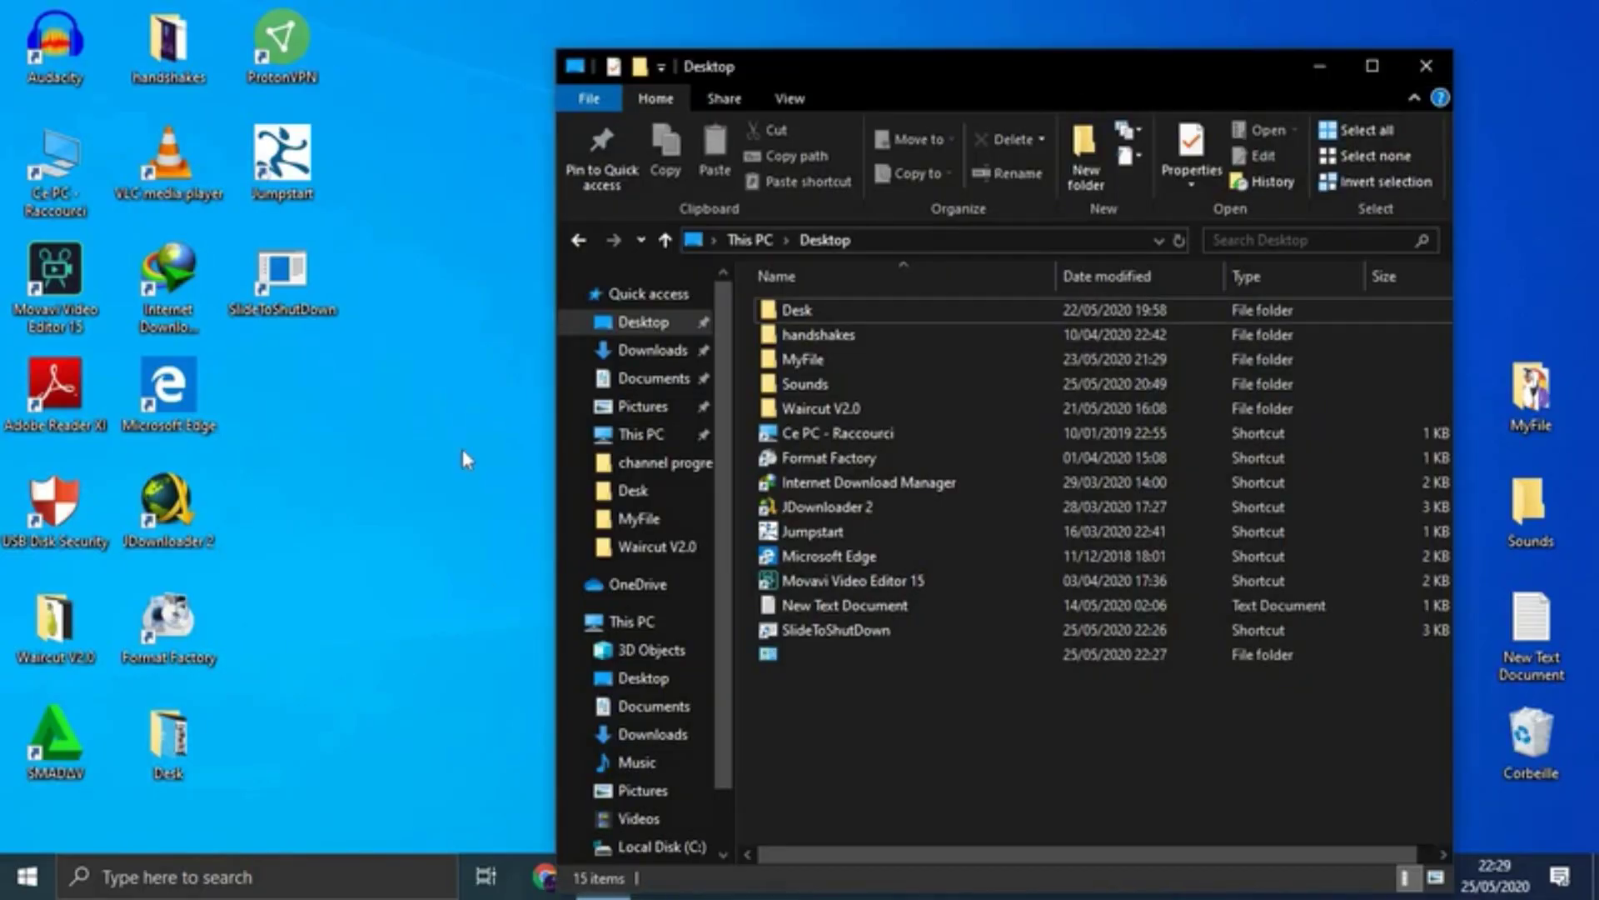
click(485, 745)
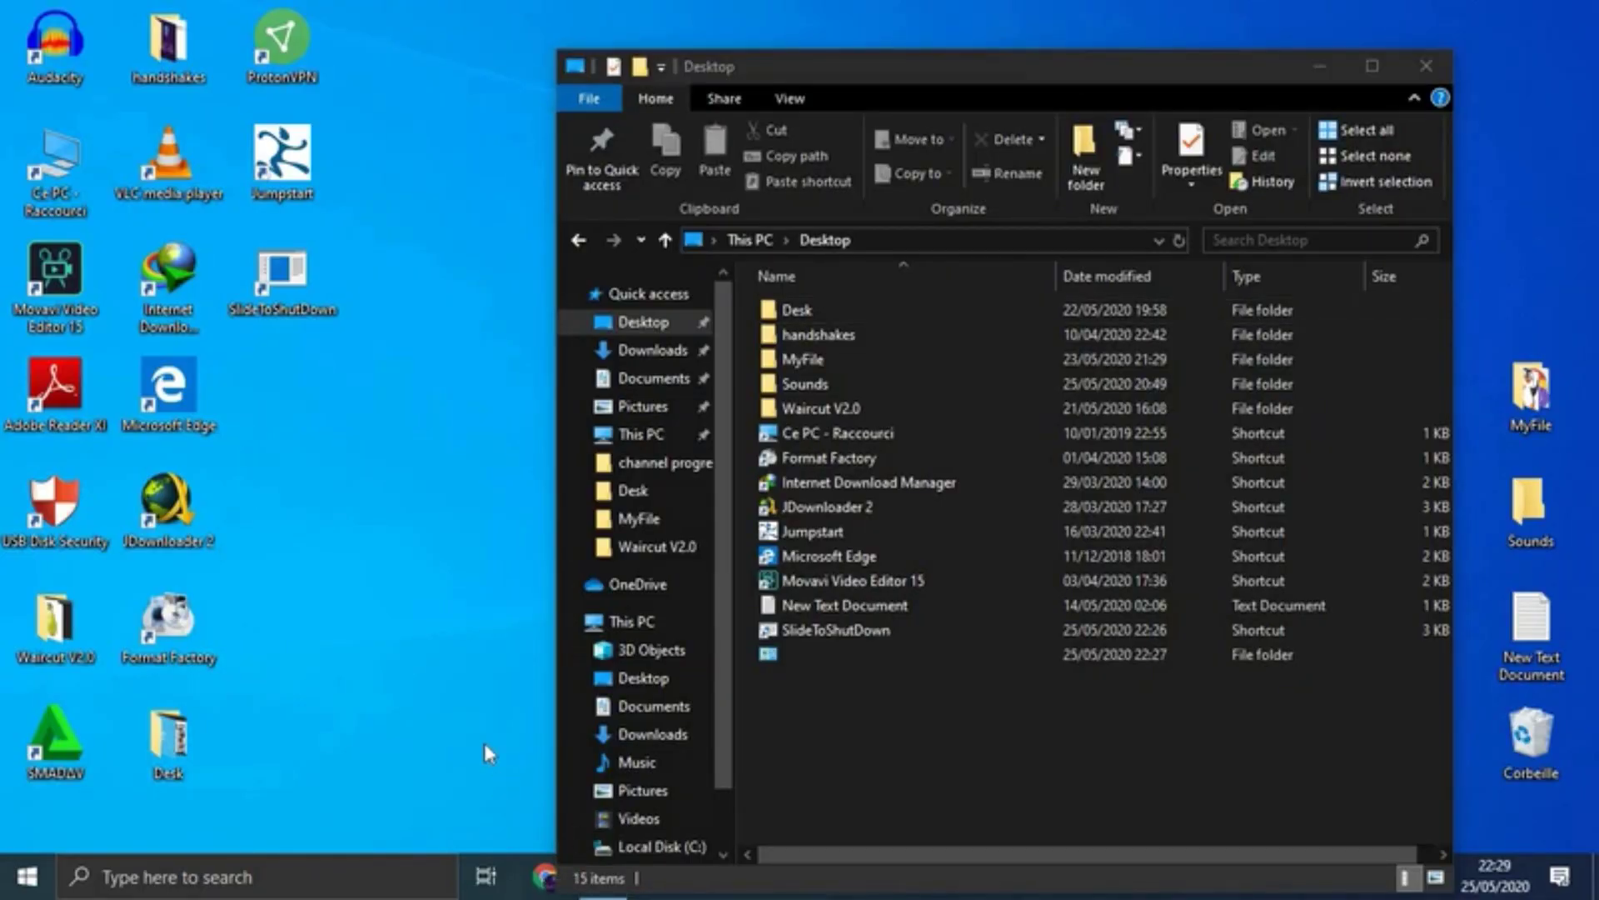
Step: Switch to Desktop 2, then back to Desktop 1
click(495, 880)
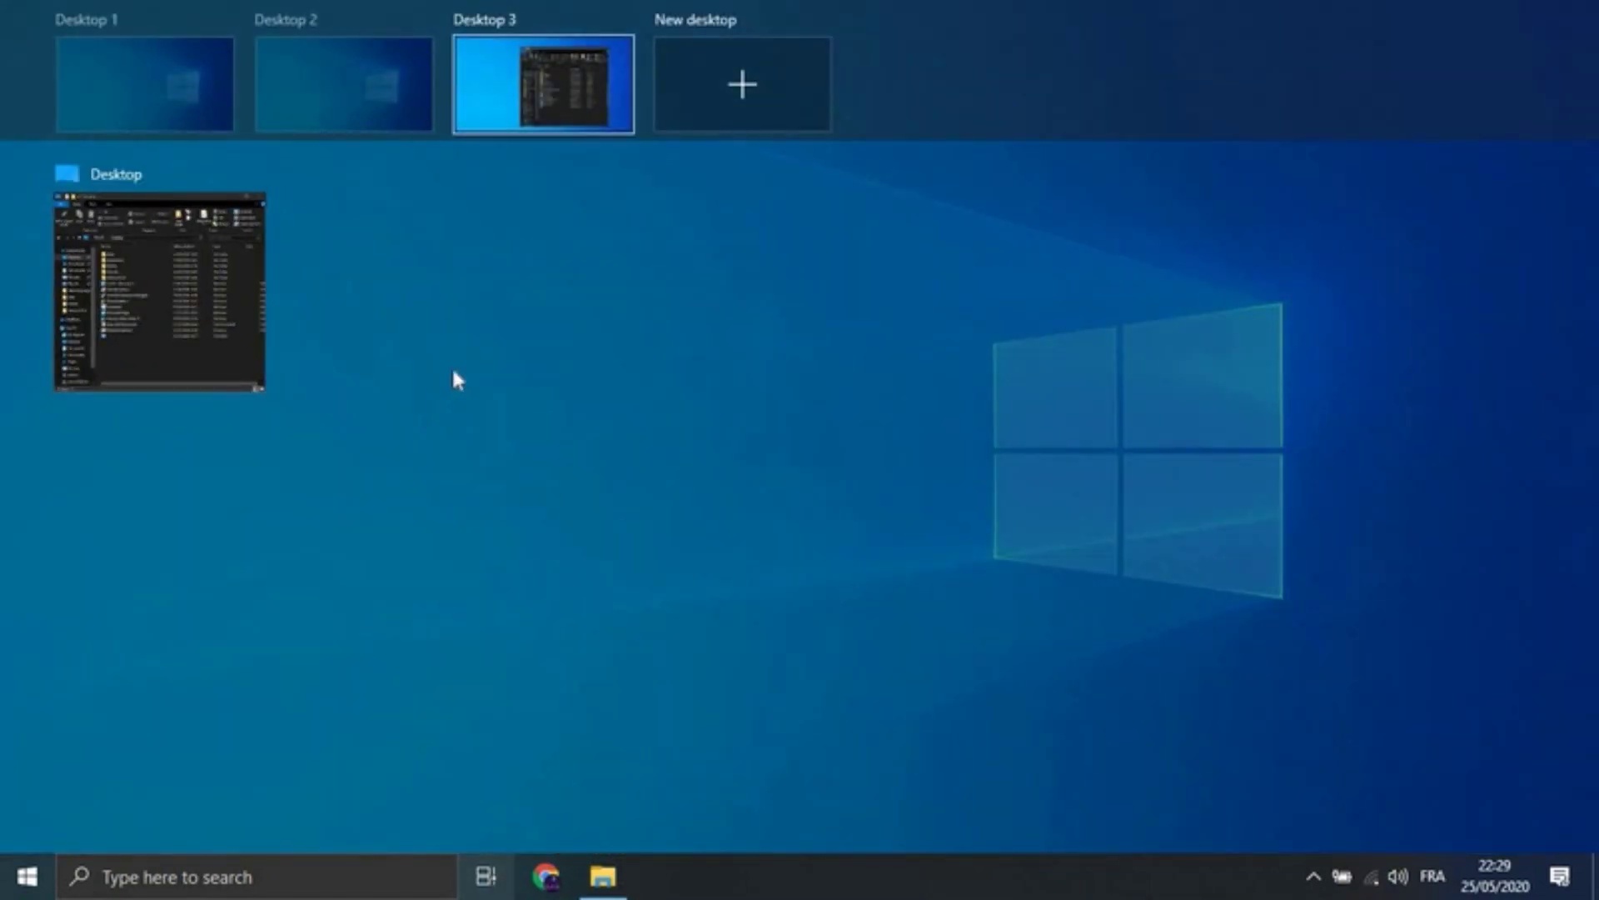
click(385, 96)
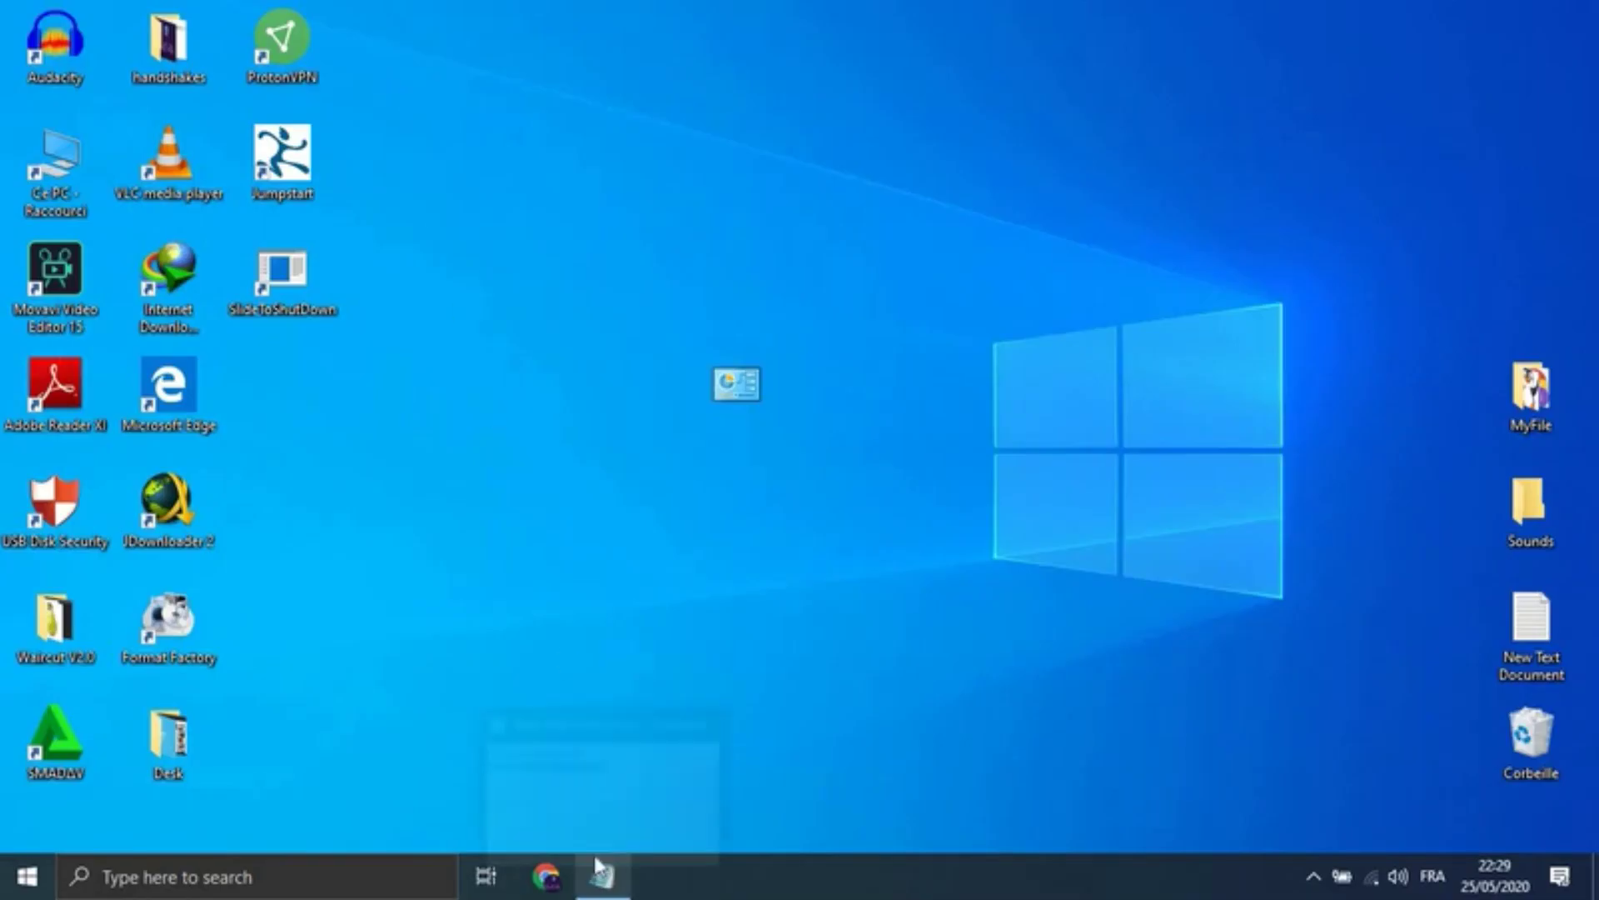
click(487, 875)
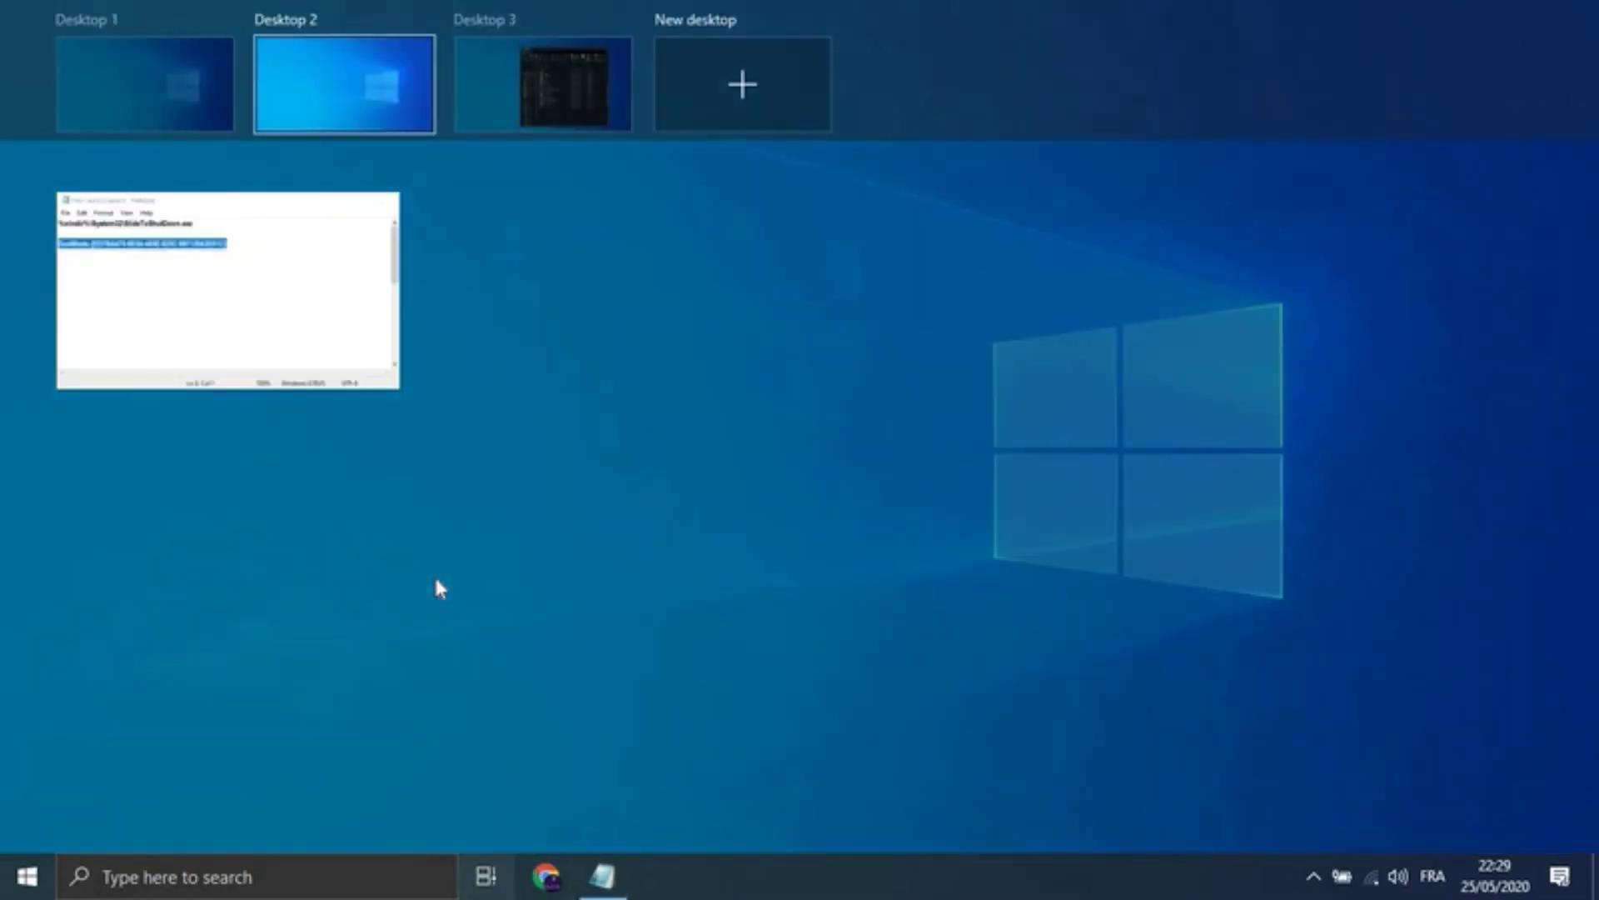
click(209, 105)
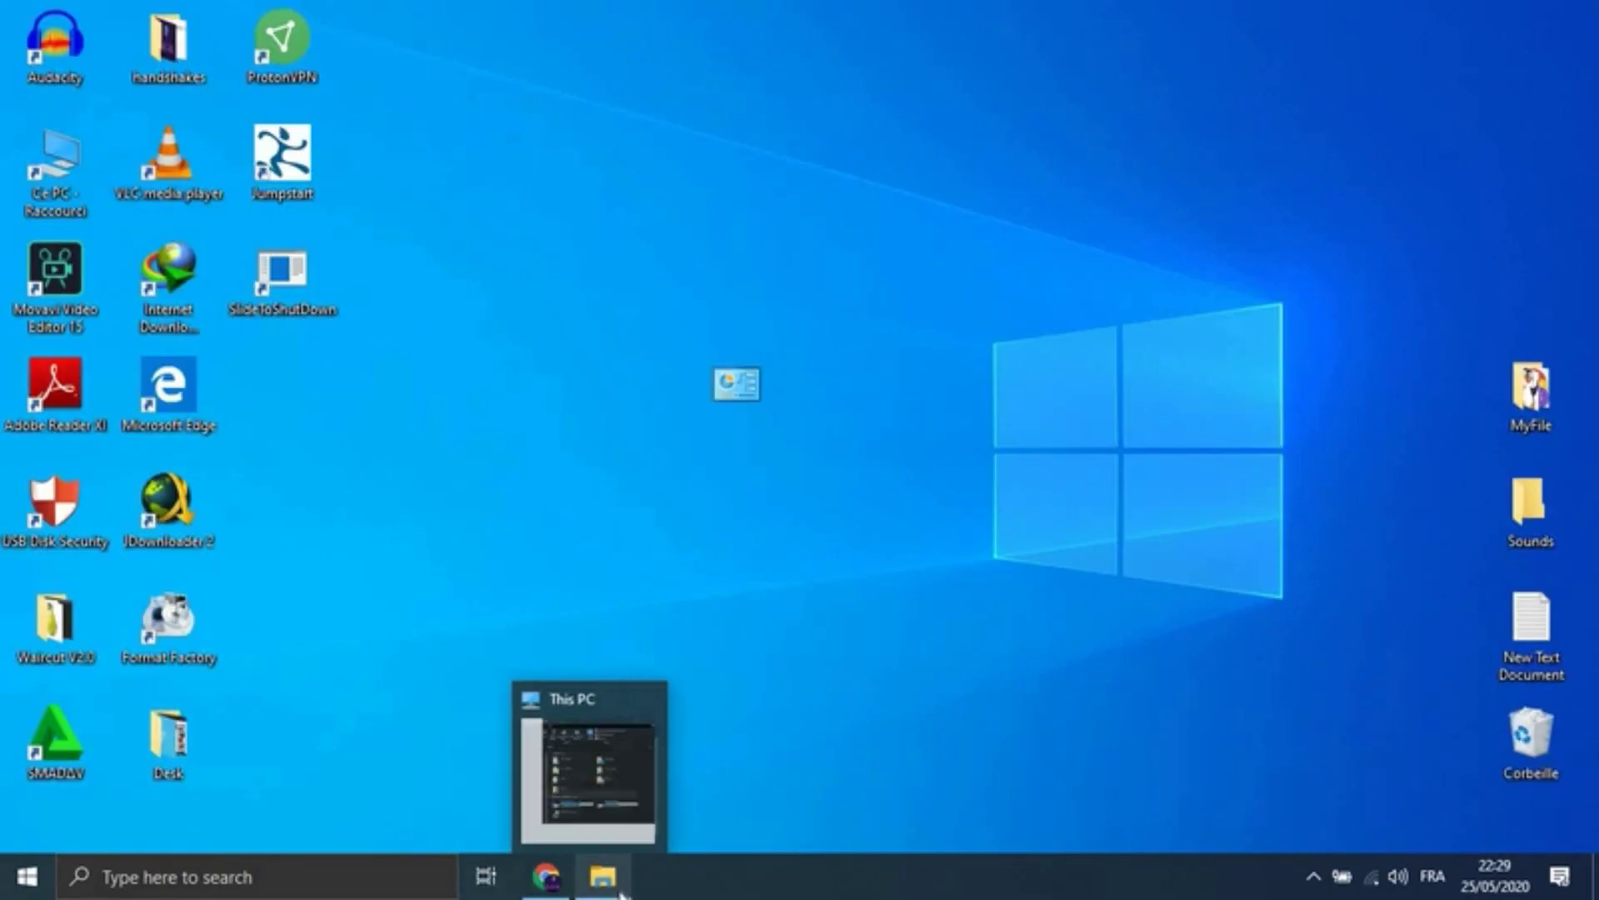
Step: Close Desktops 2 and 3, return to the desktop, and minimize the Explorer window
click(486, 881)
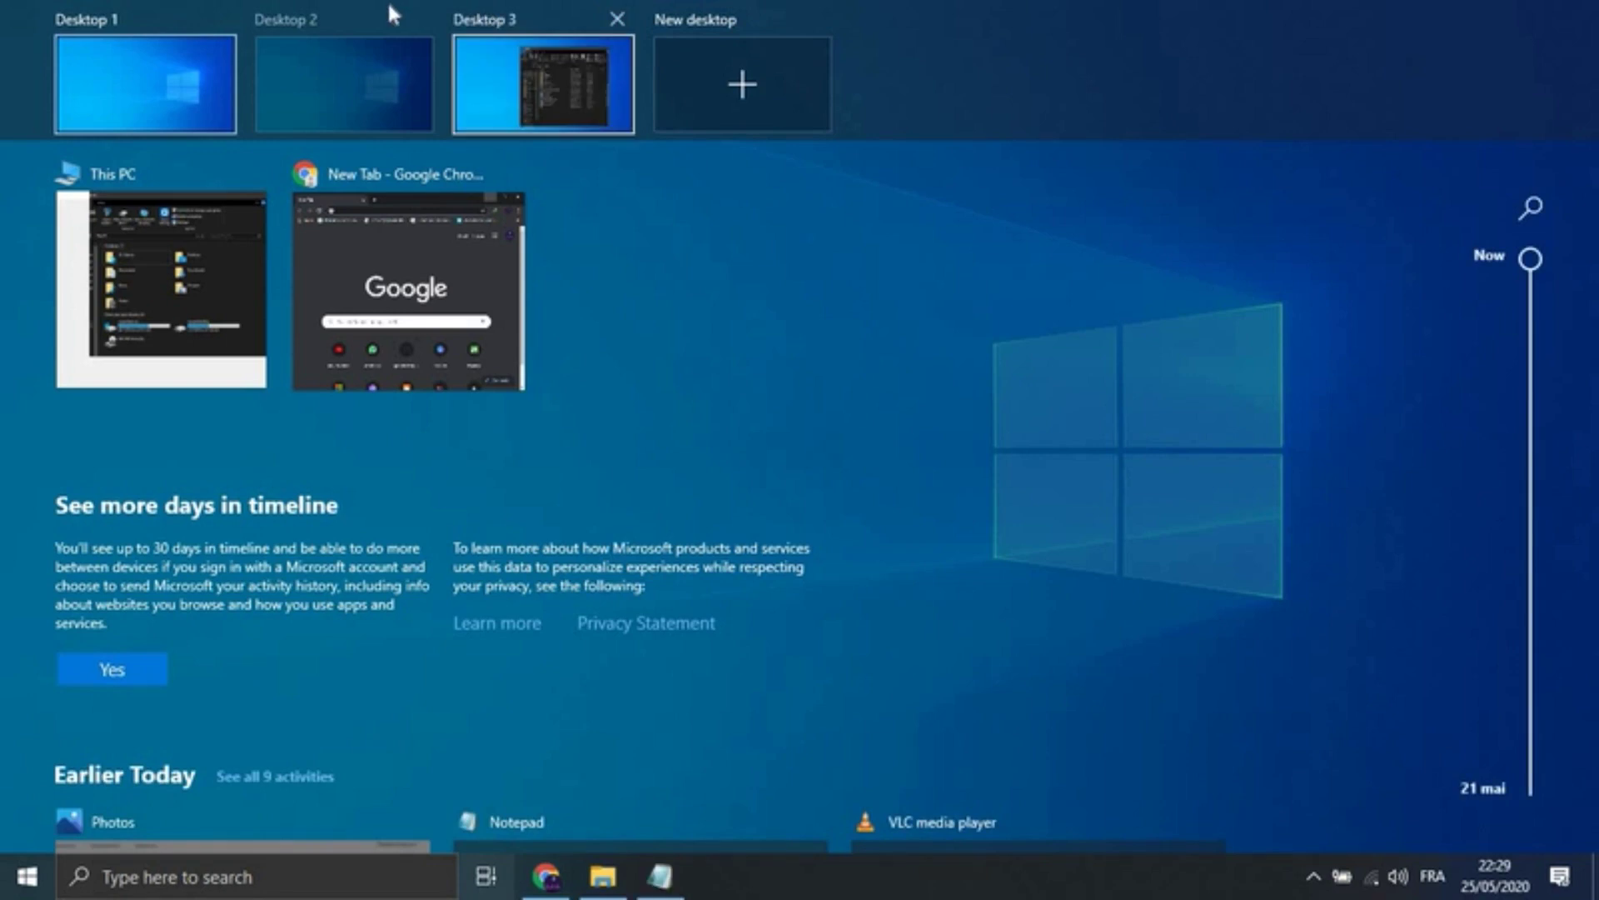
click(419, 18)
click(421, 17)
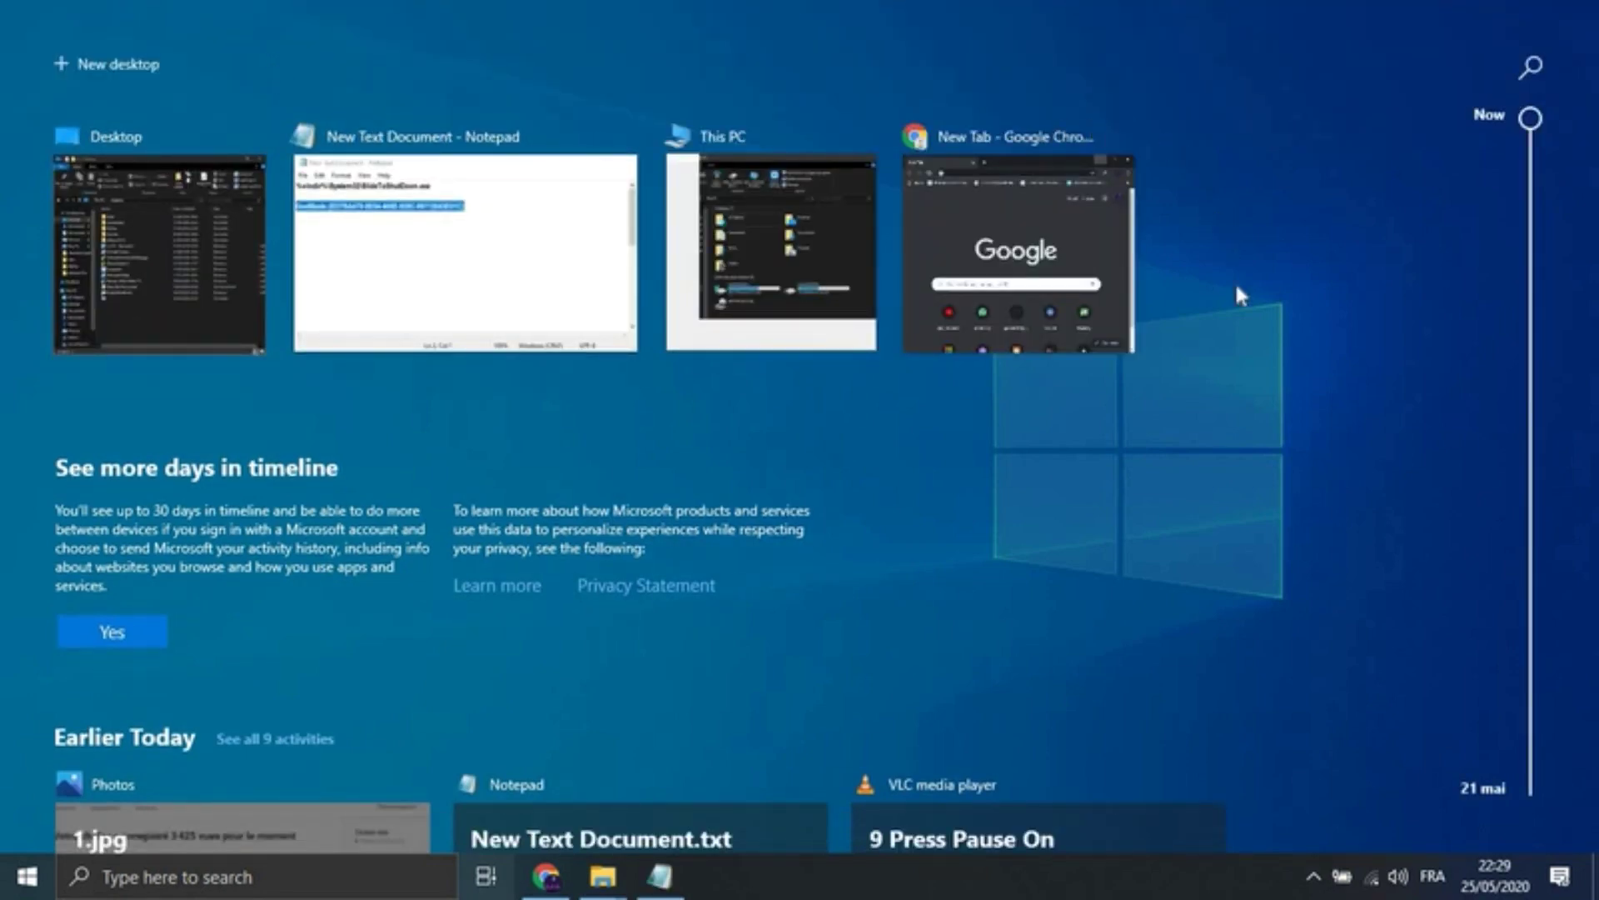
click(1232, 316)
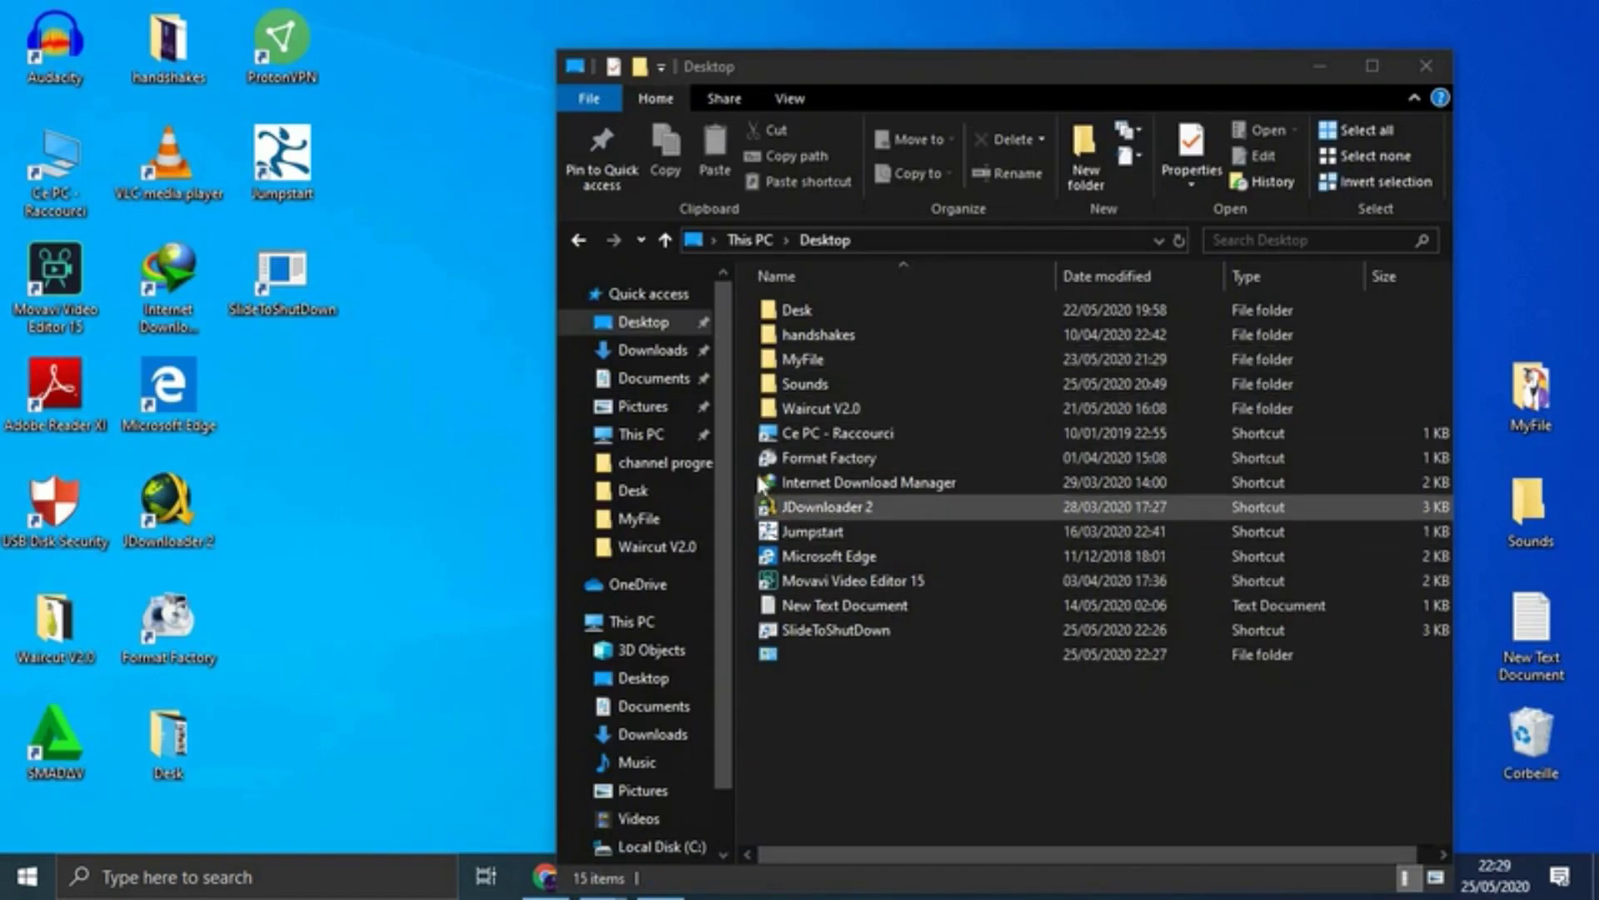
click(1329, 65)
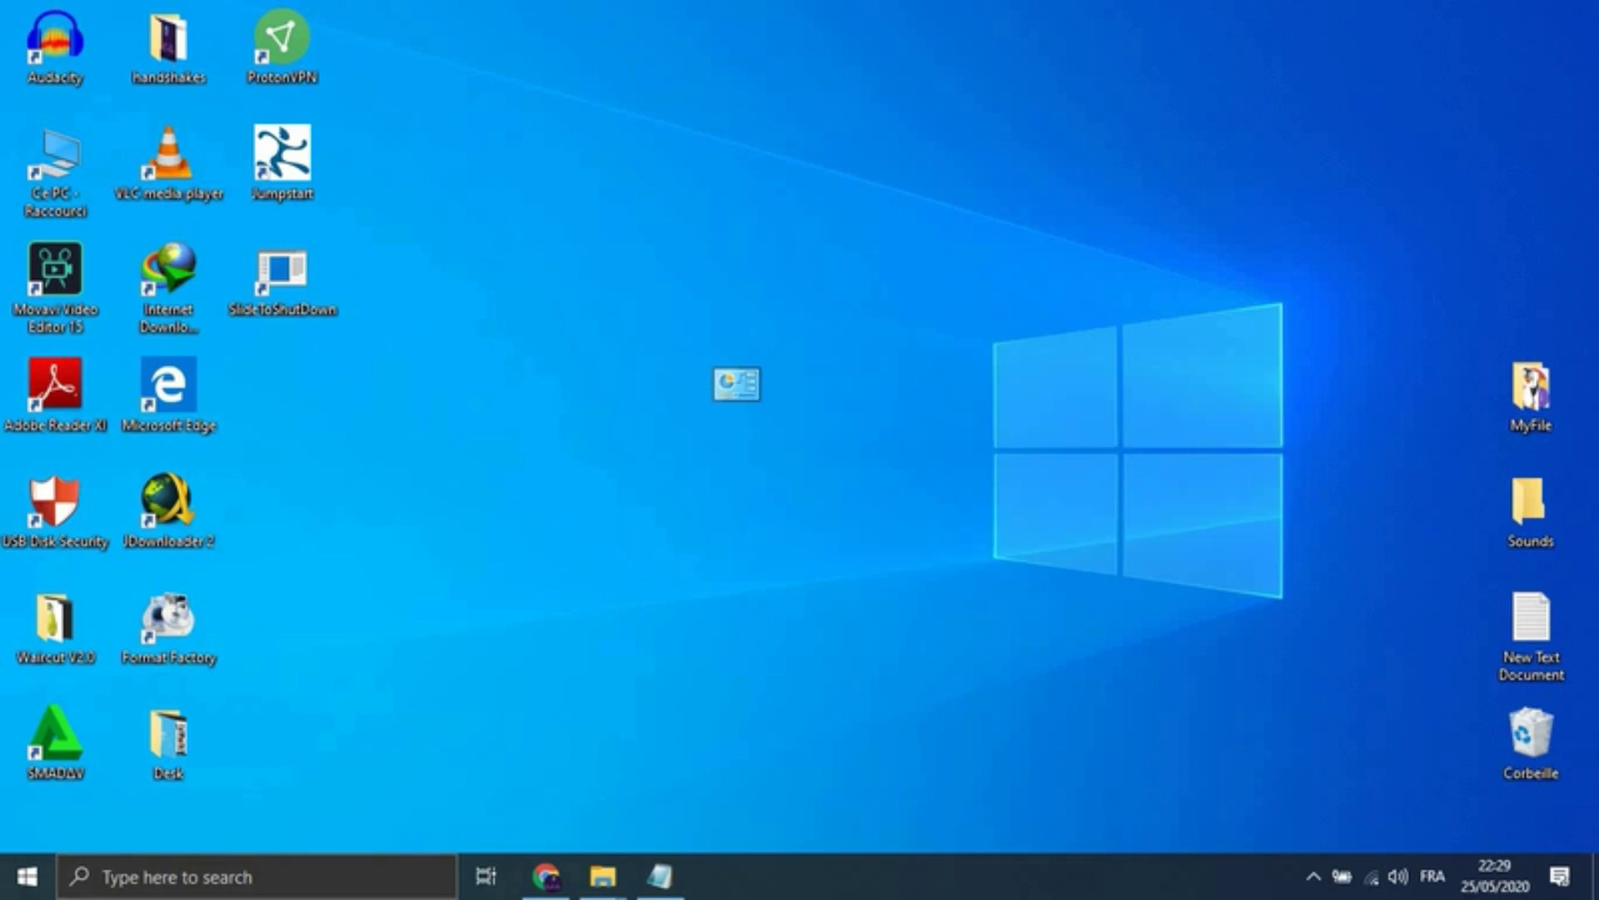
Step: Search for 'cmd' and launch Command Prompt from the results
click(247, 892)
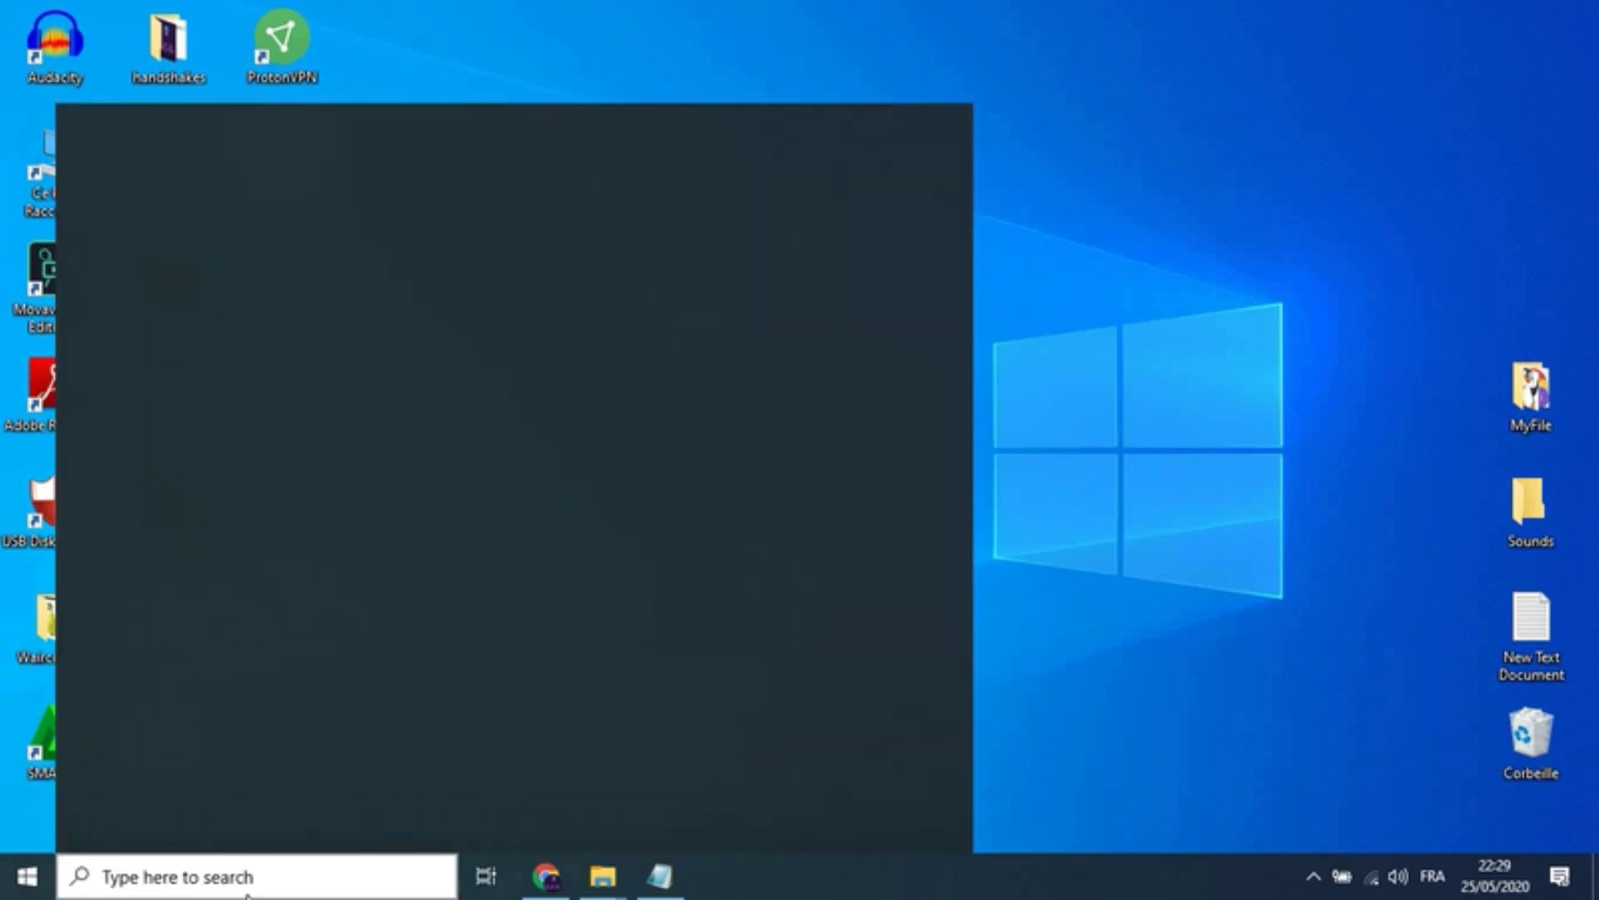
text(c)
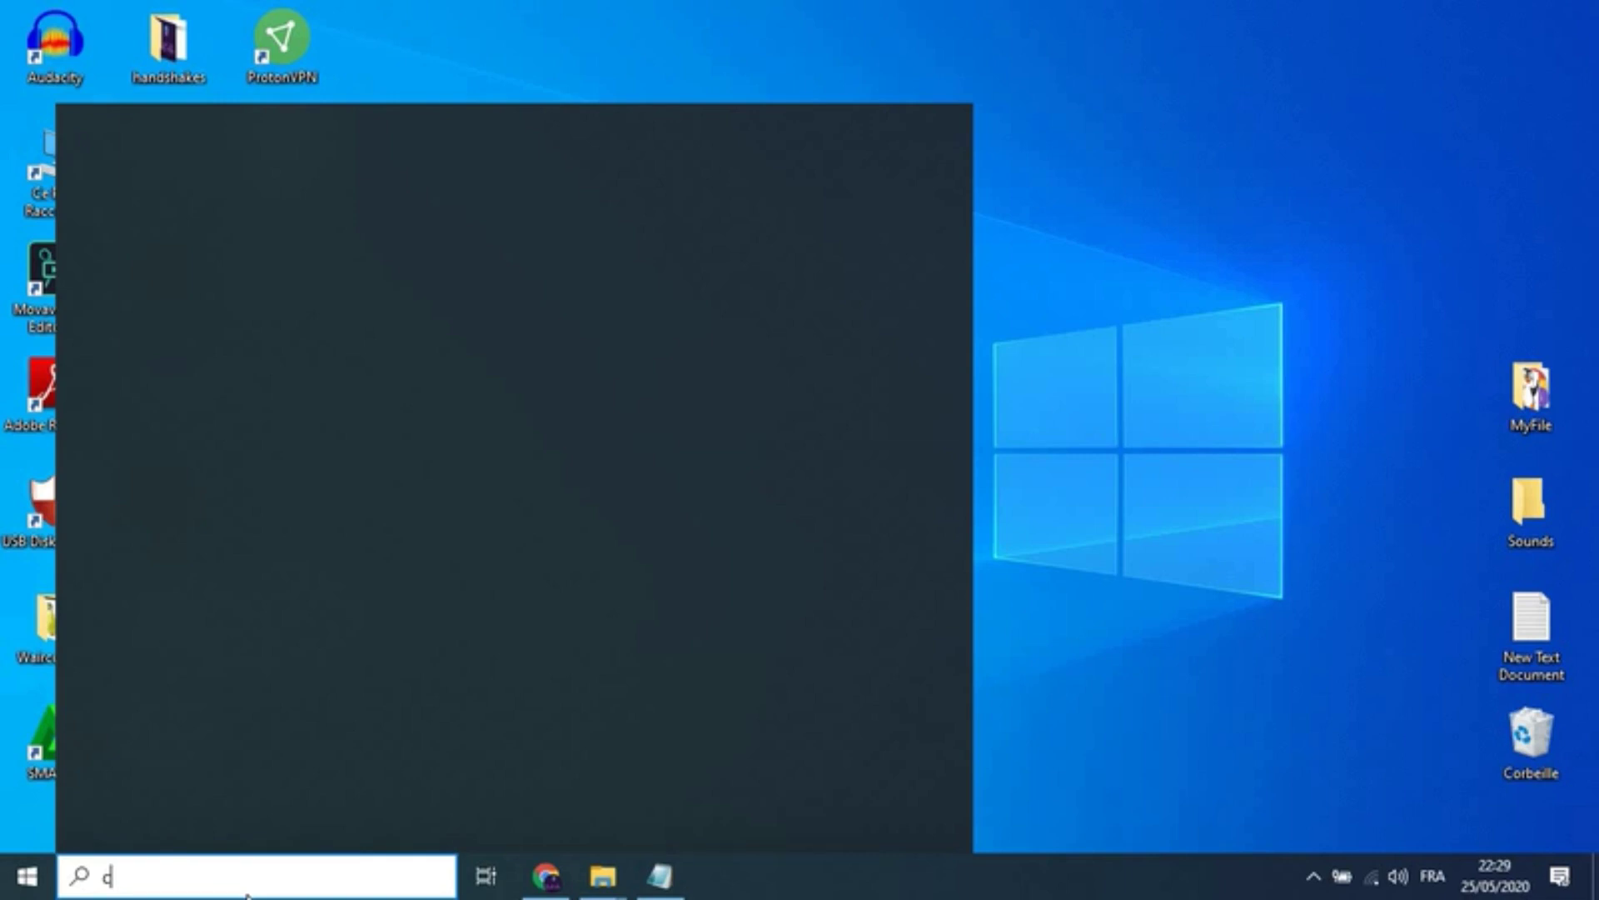
text(md)
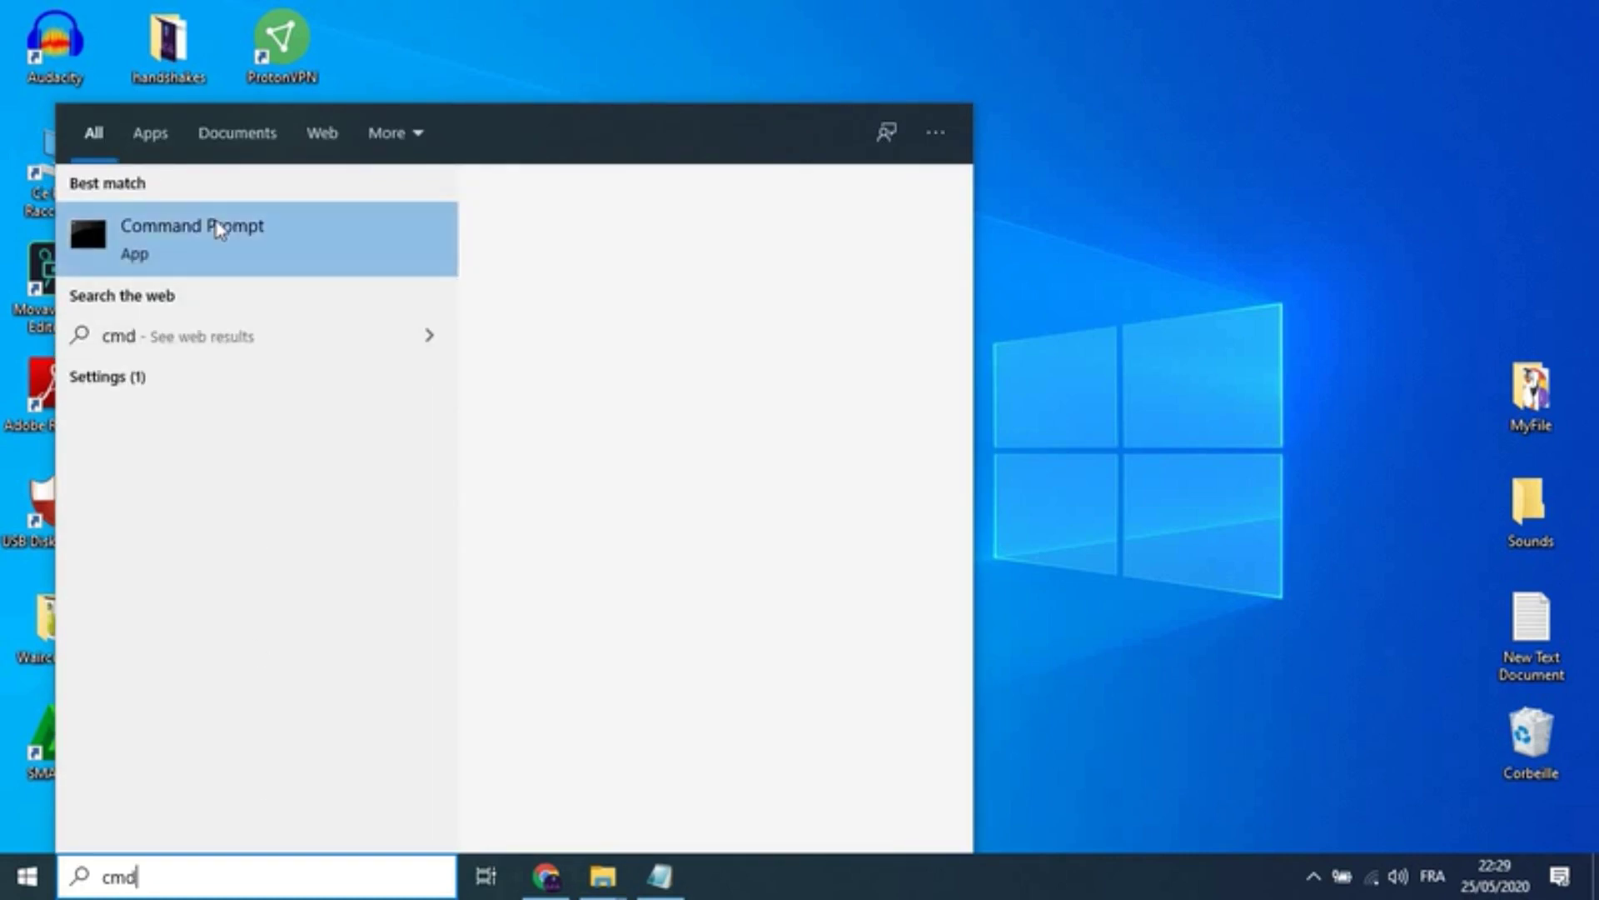
click(219, 230)
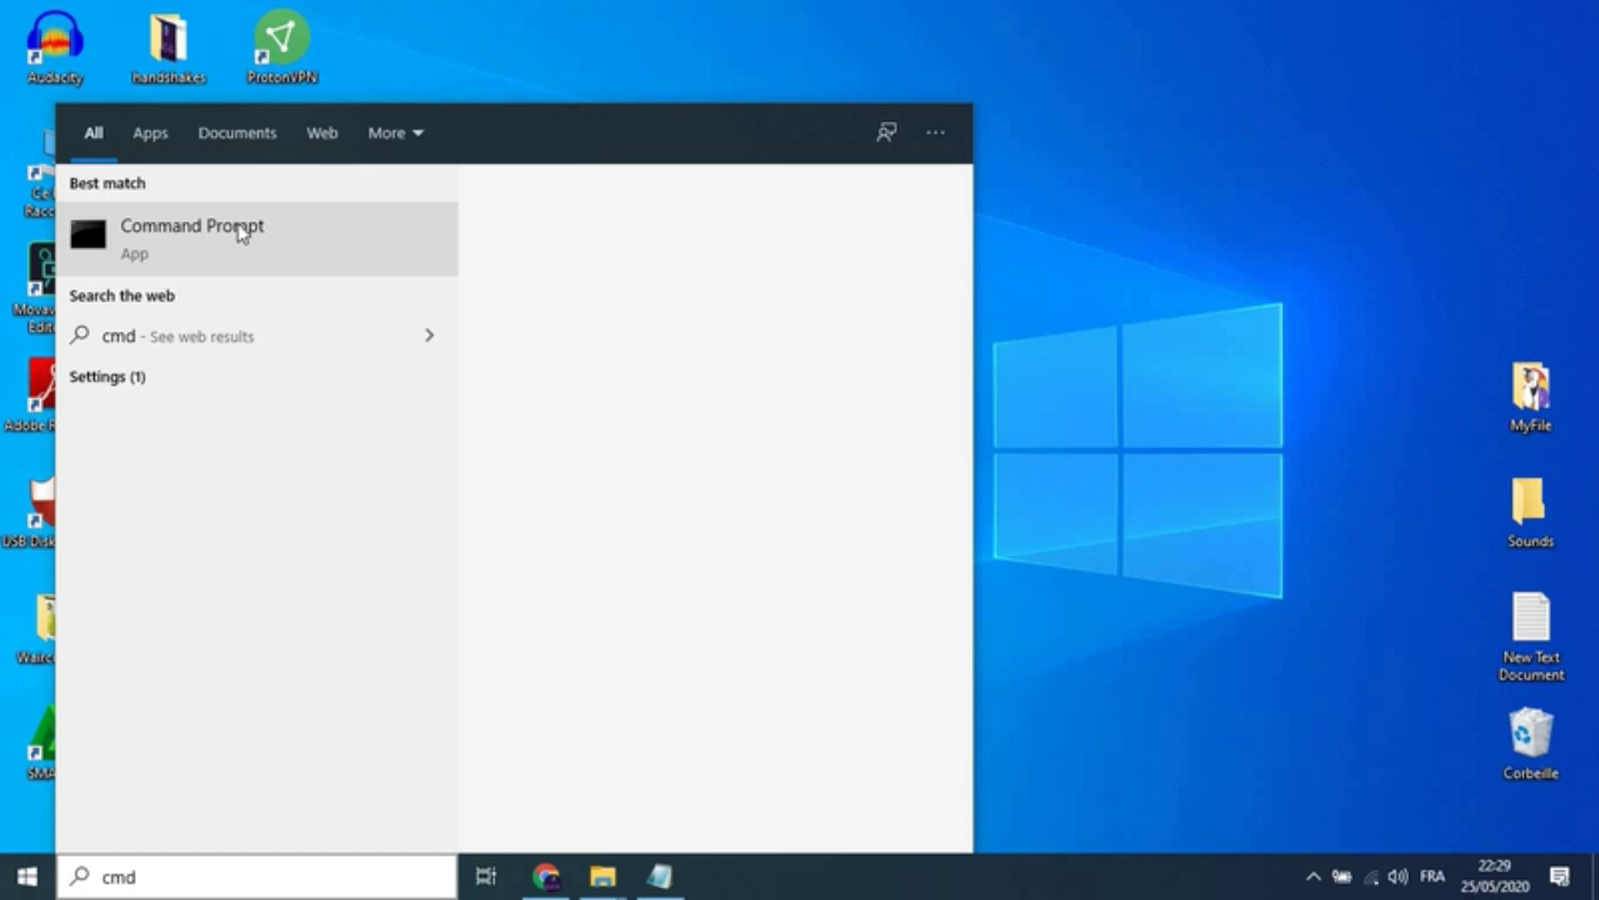
click(239, 227)
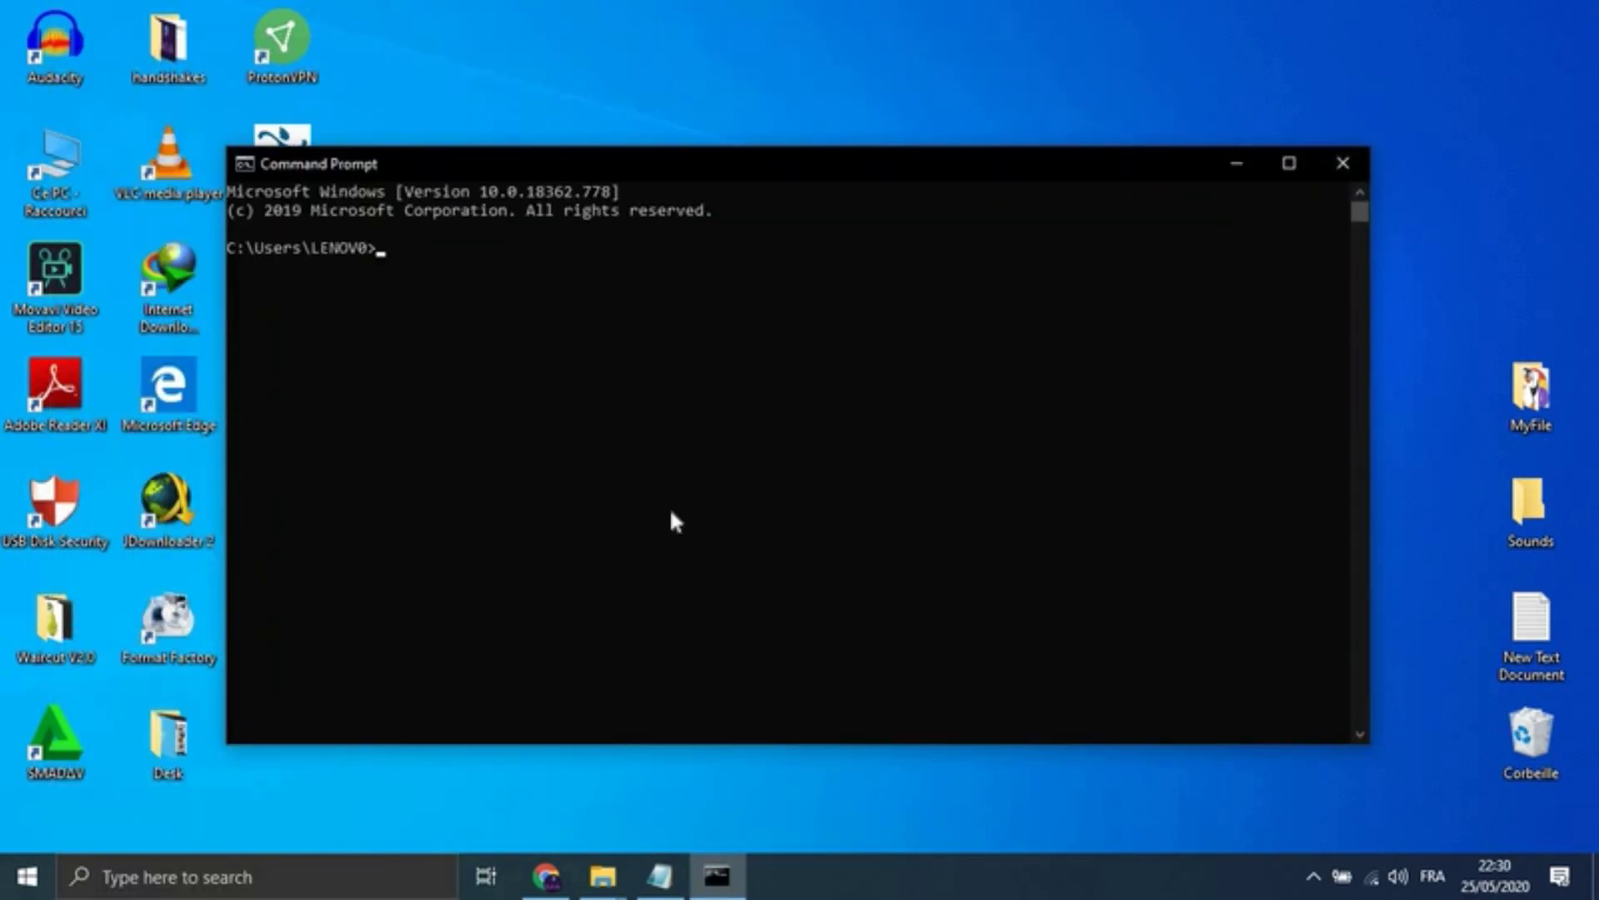
Step: Set Command Prompt opacity to 68% under Properties > Colors, then move and close the window
right_click(651, 162)
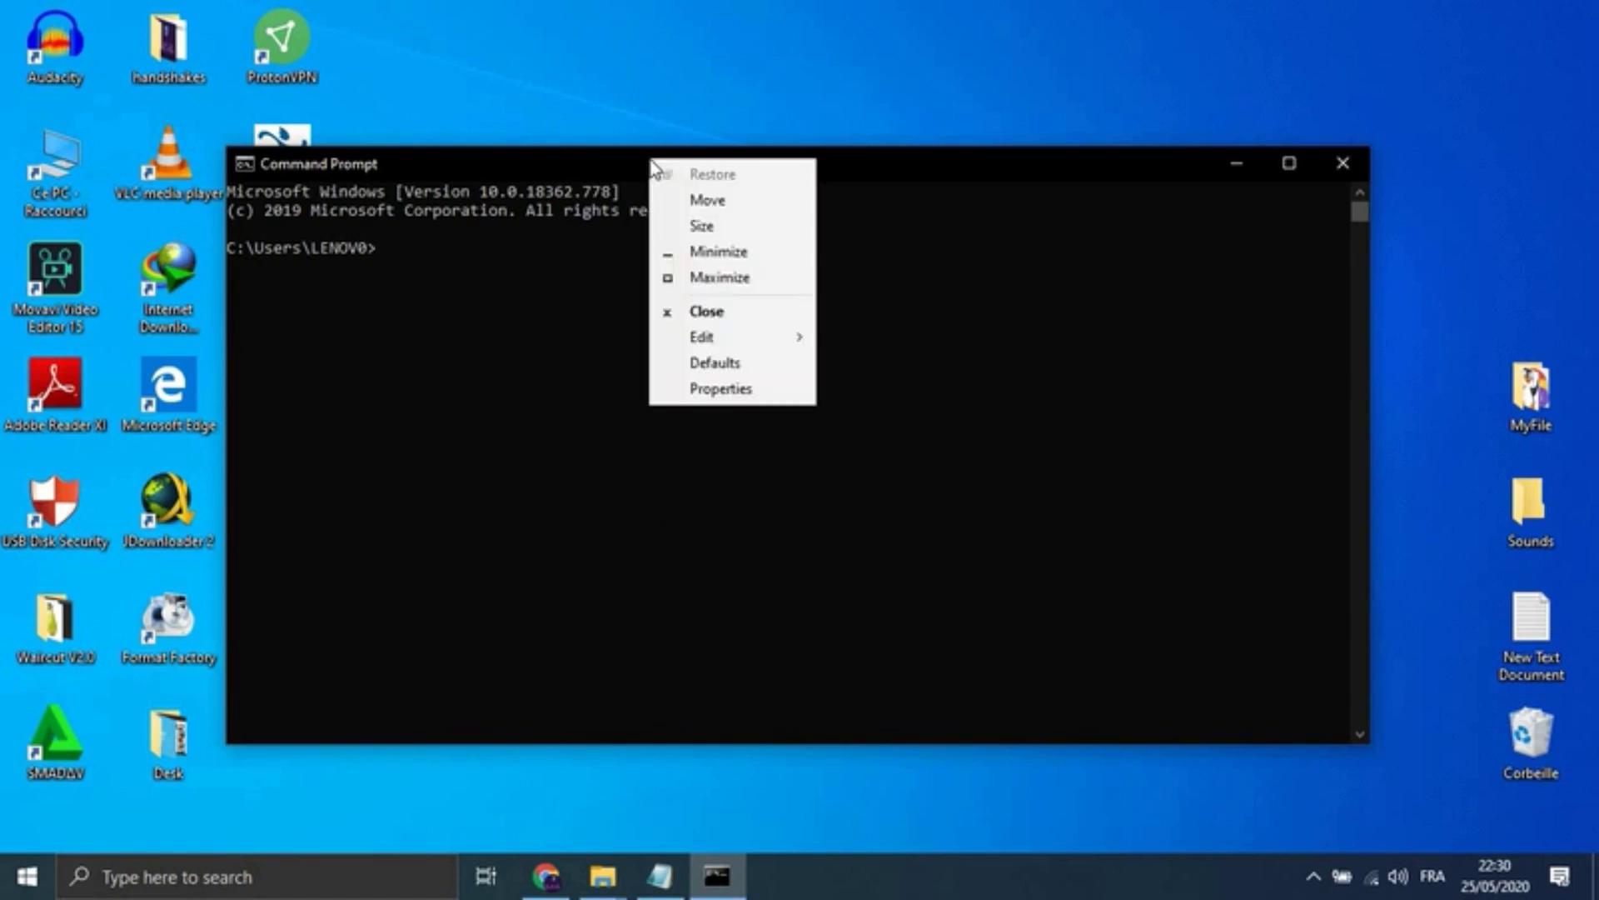
click(725, 389)
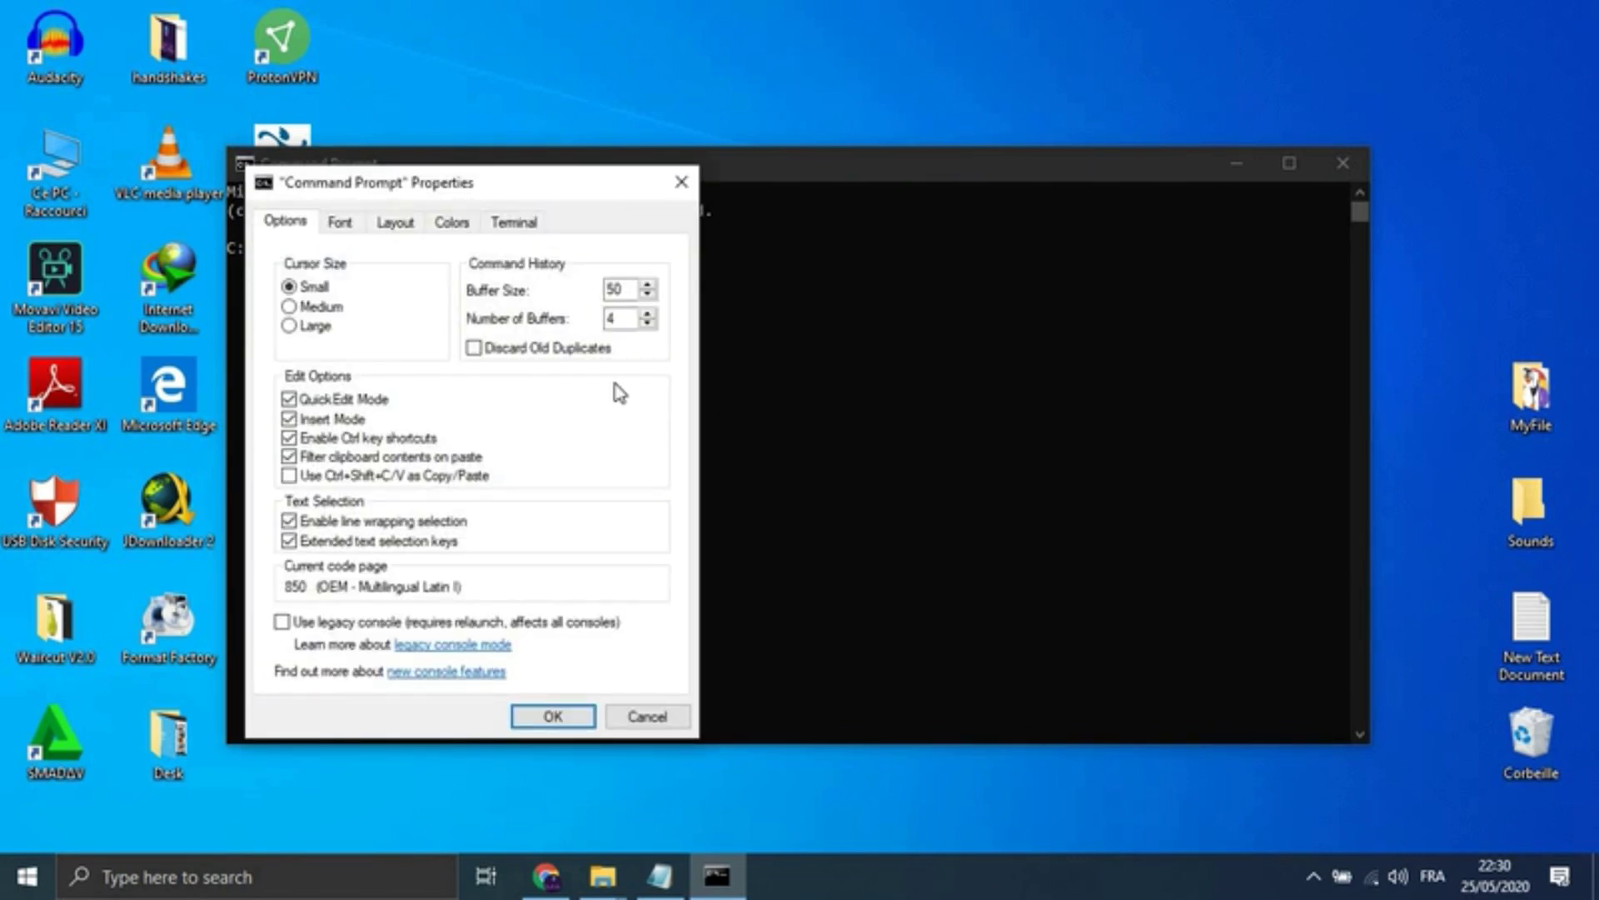
click(453, 224)
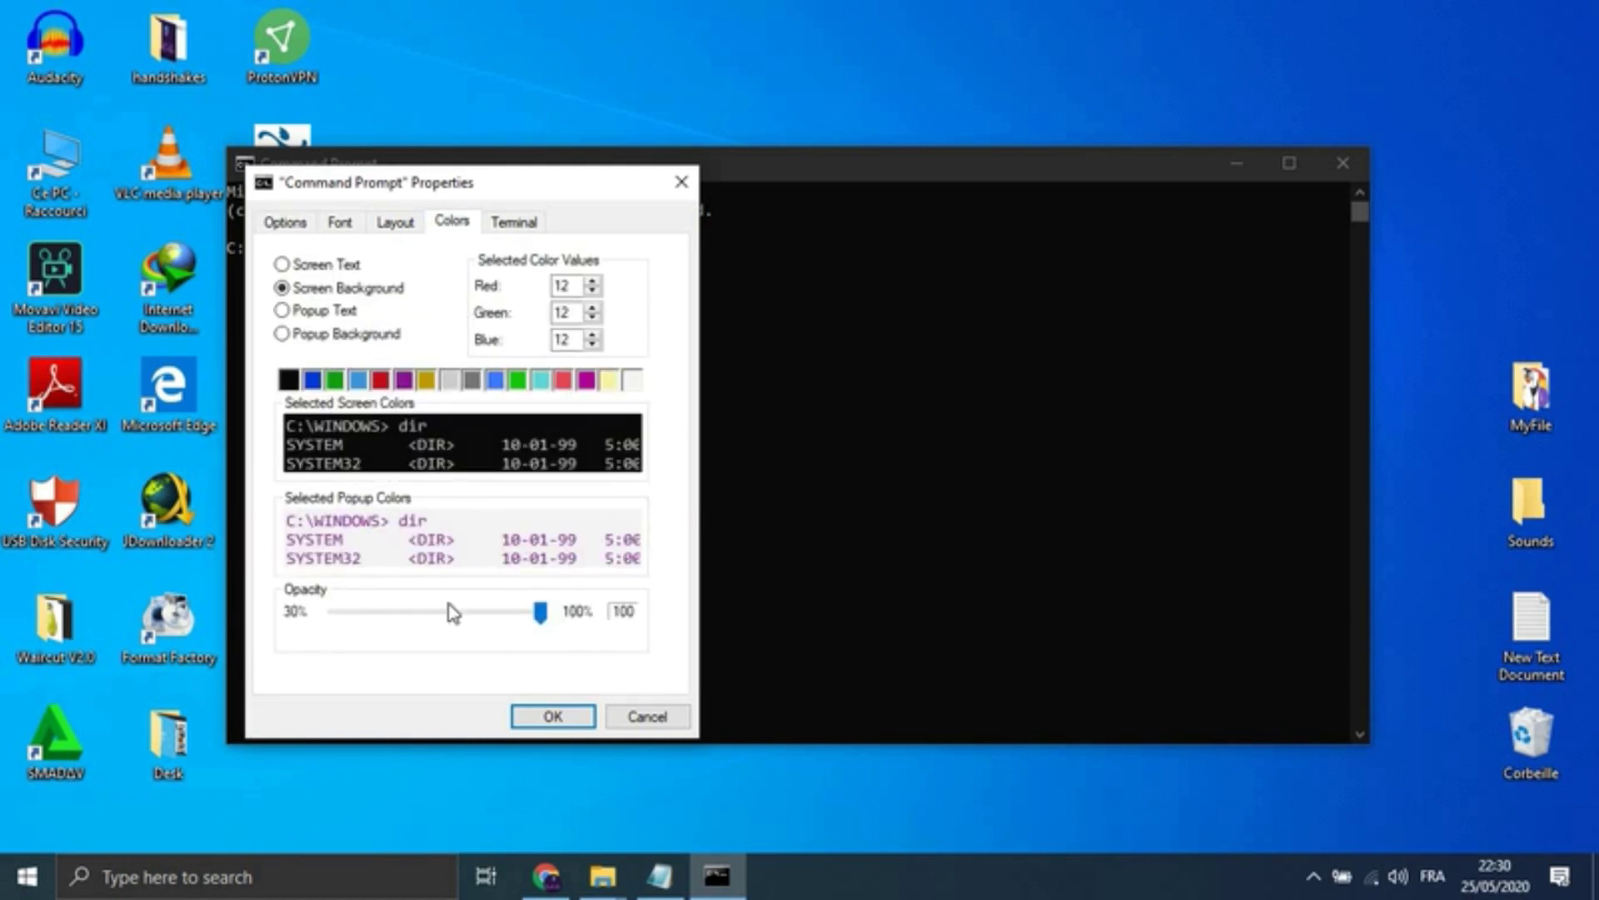
drag(538, 626, 447, 631)
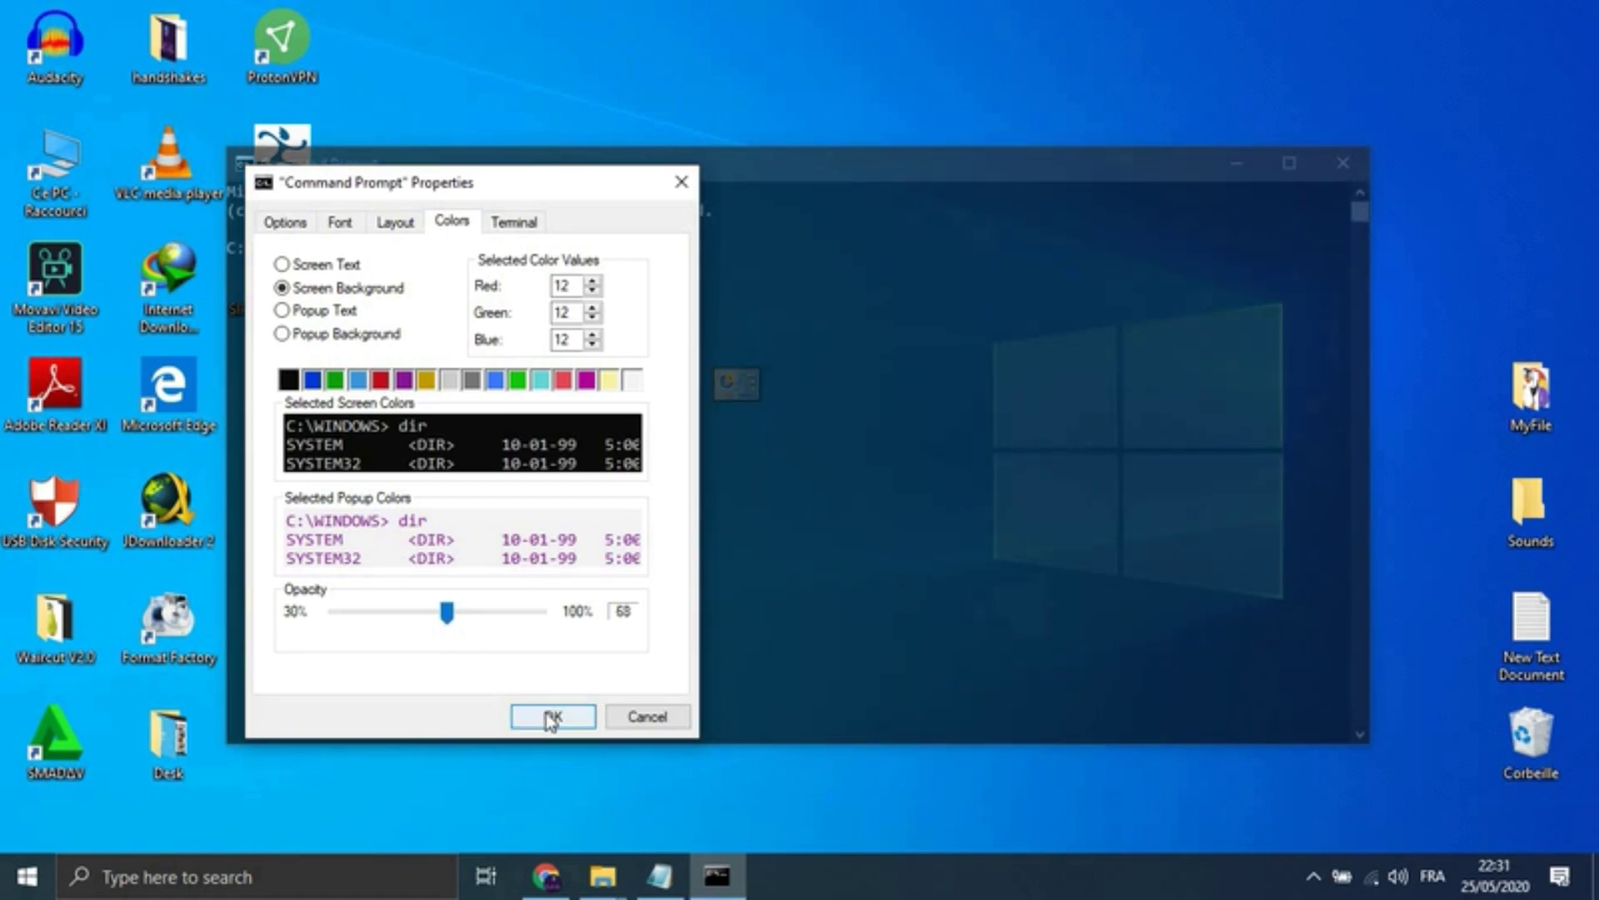
click(547, 715)
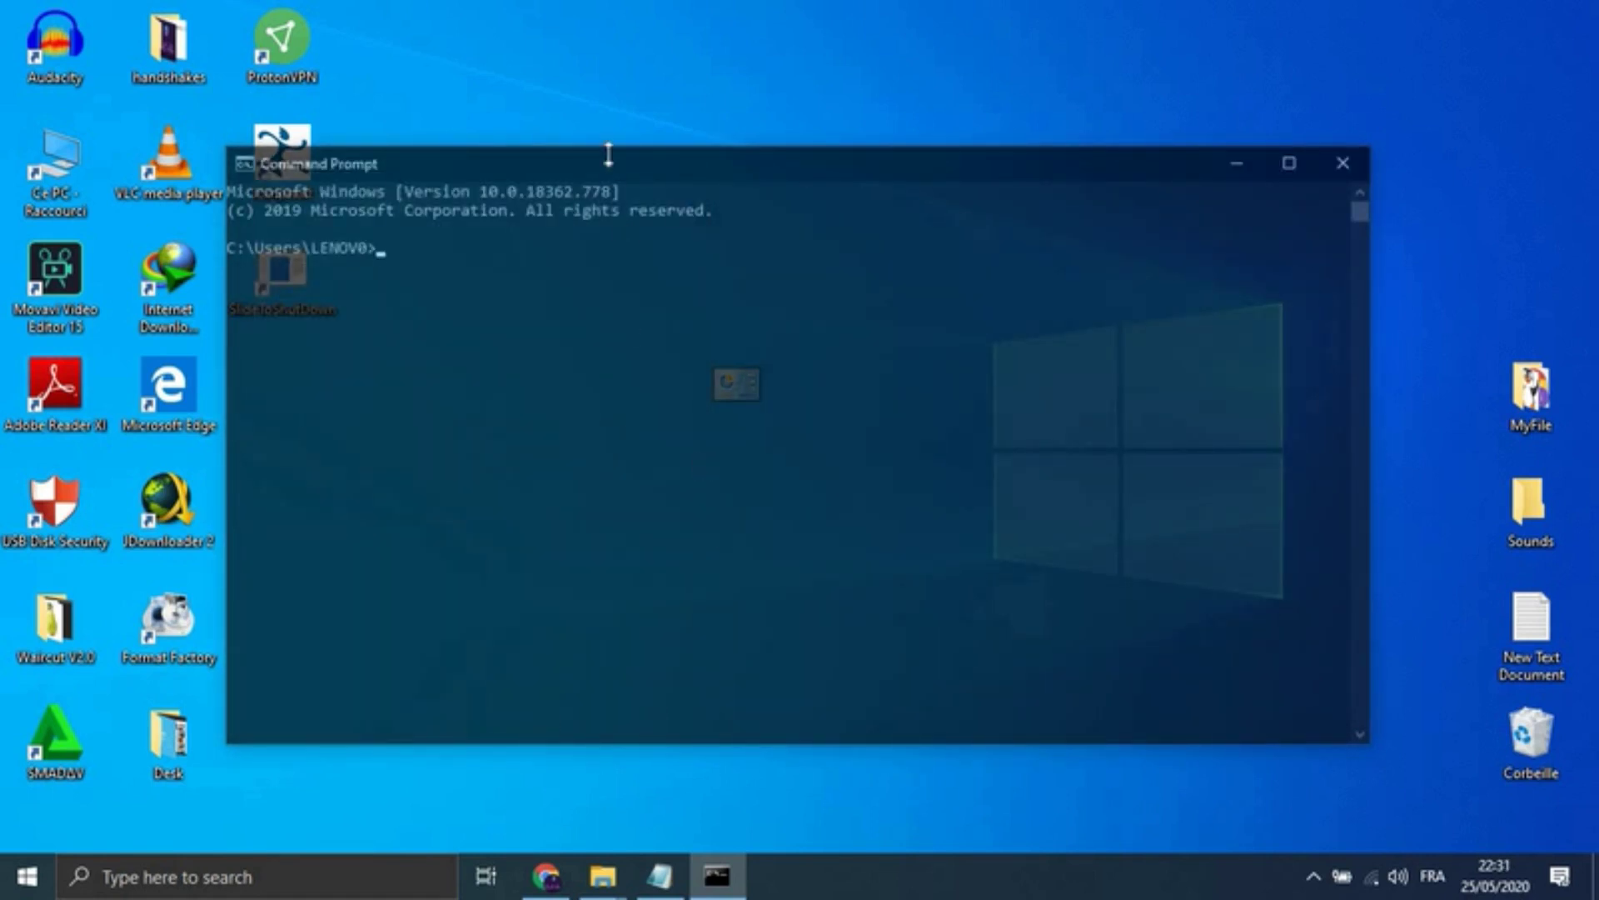
drag(609, 157, 806, 131)
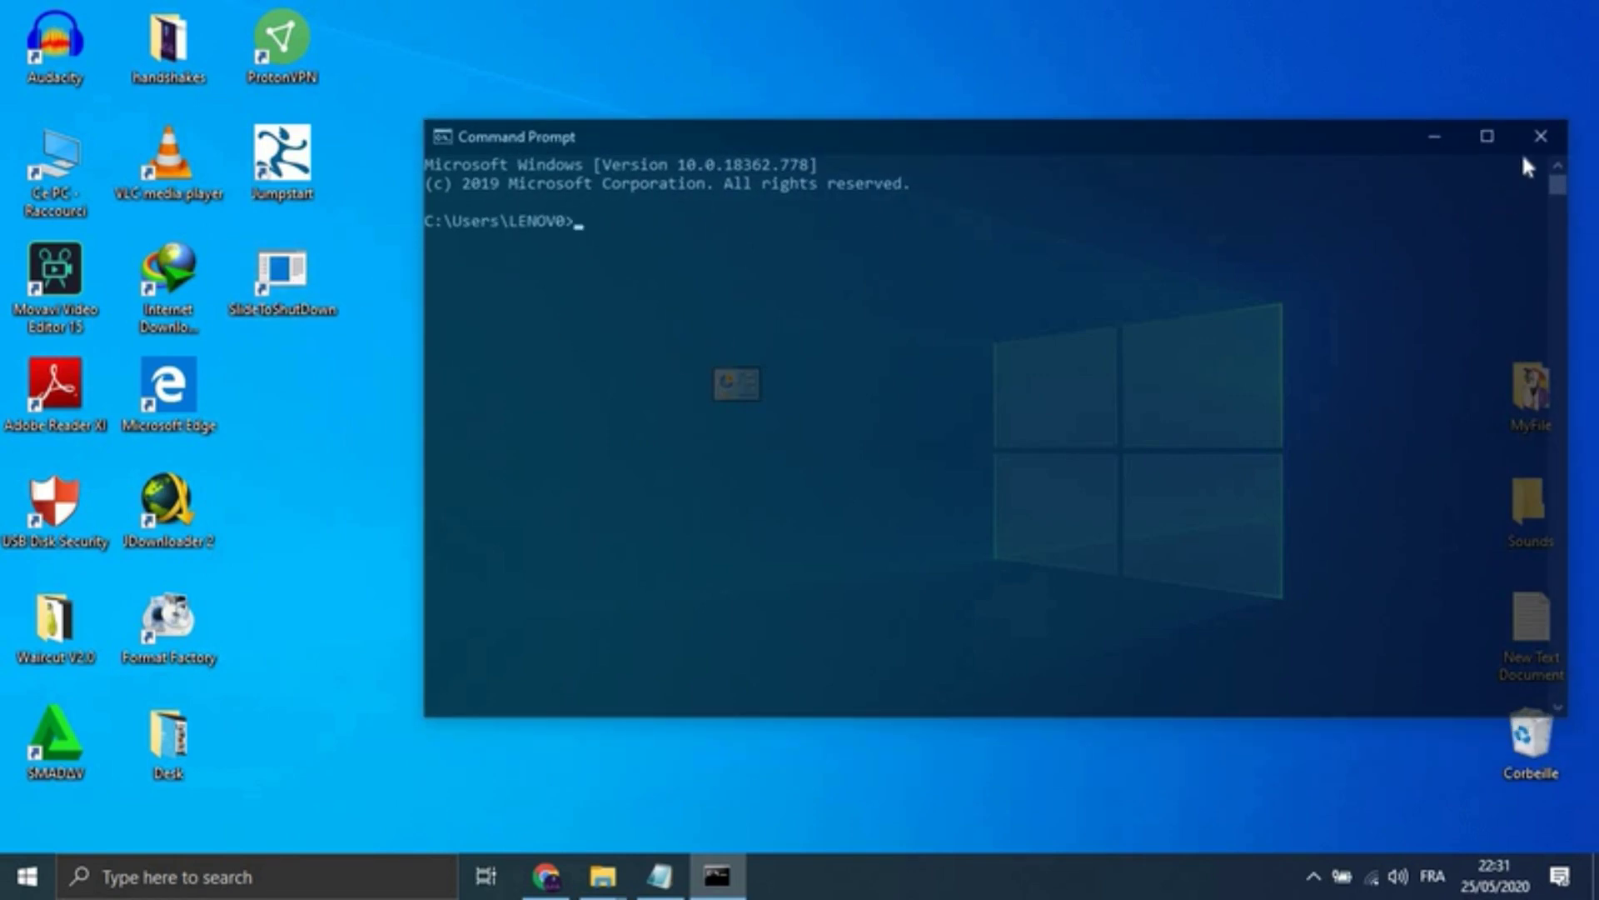
click(1539, 137)
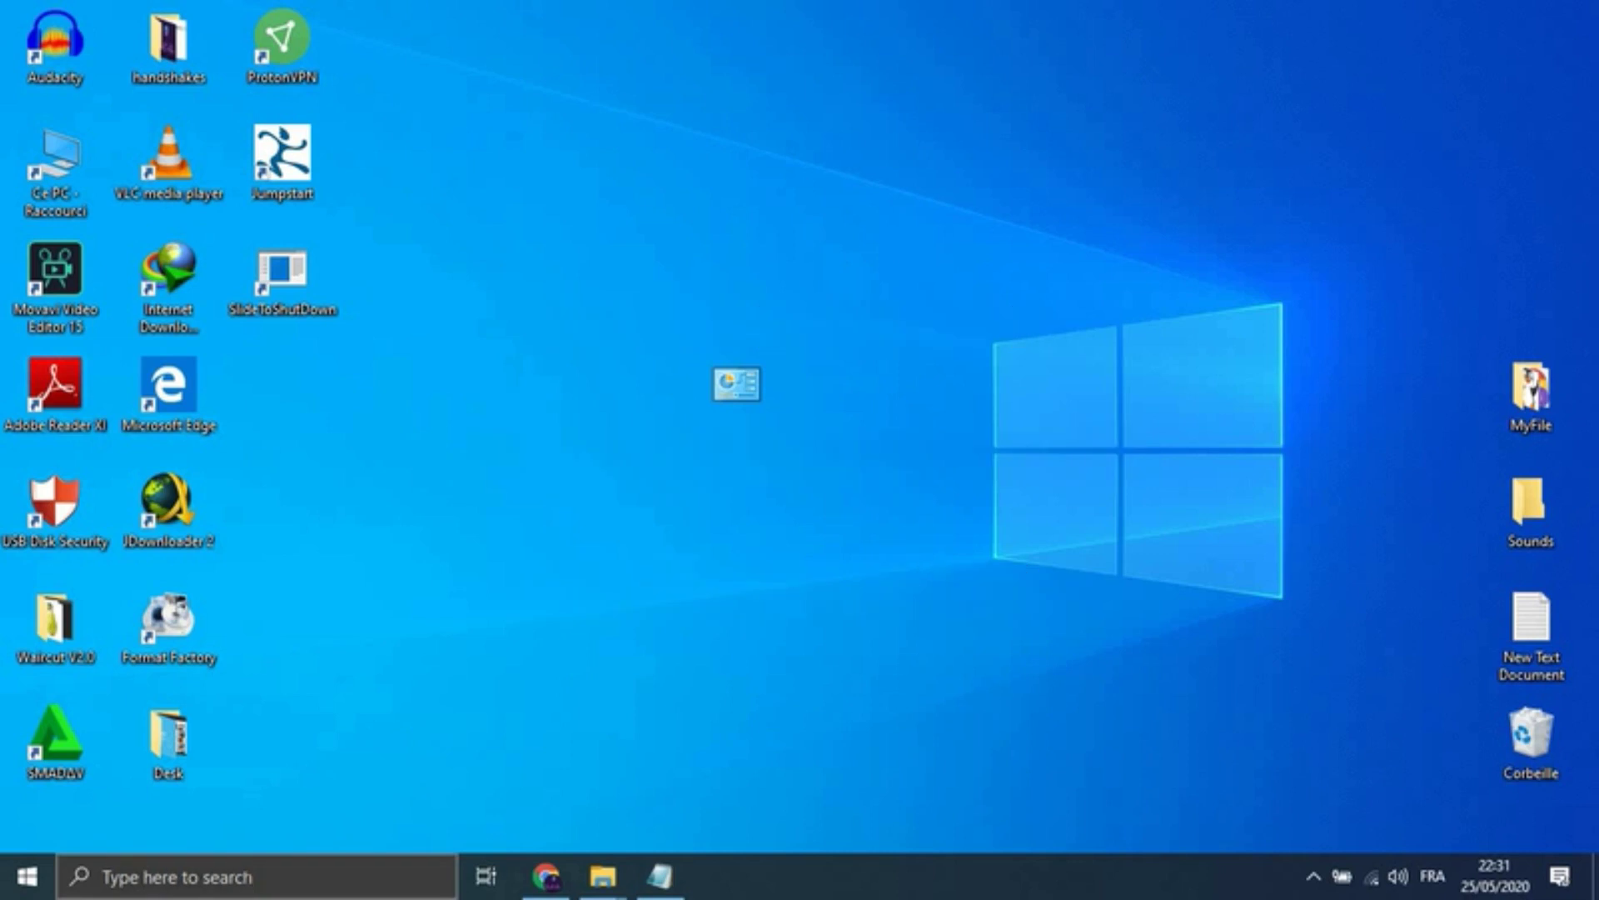
Step: Open Calculator via 'calc' search, try Date Calculation mode, and reopen the modes list
click(248, 882)
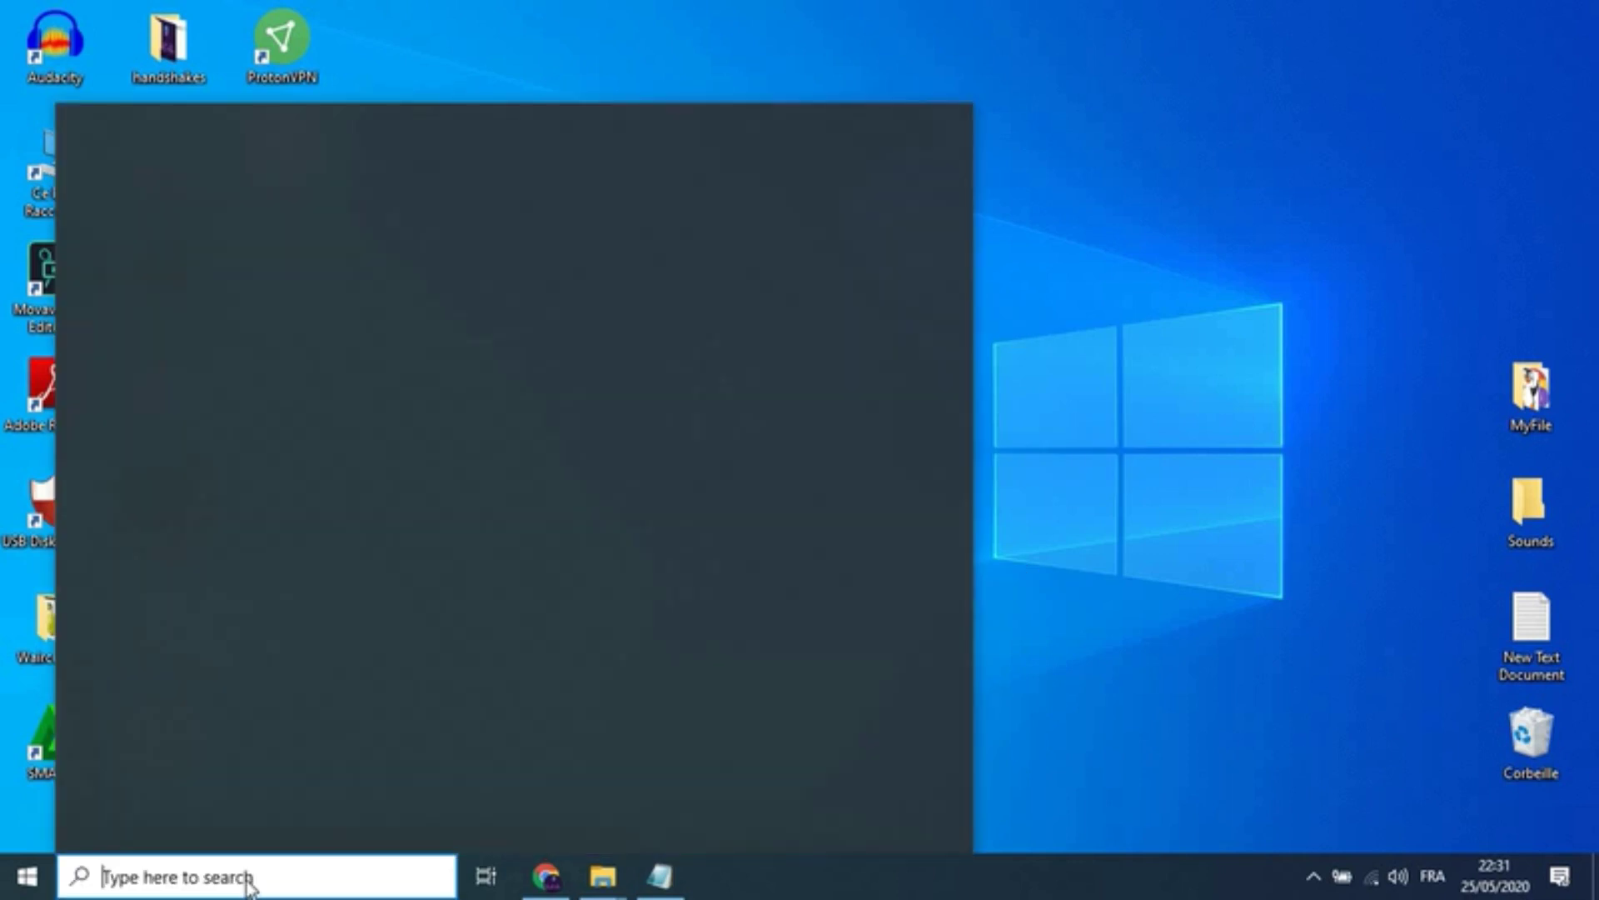
text(cal)
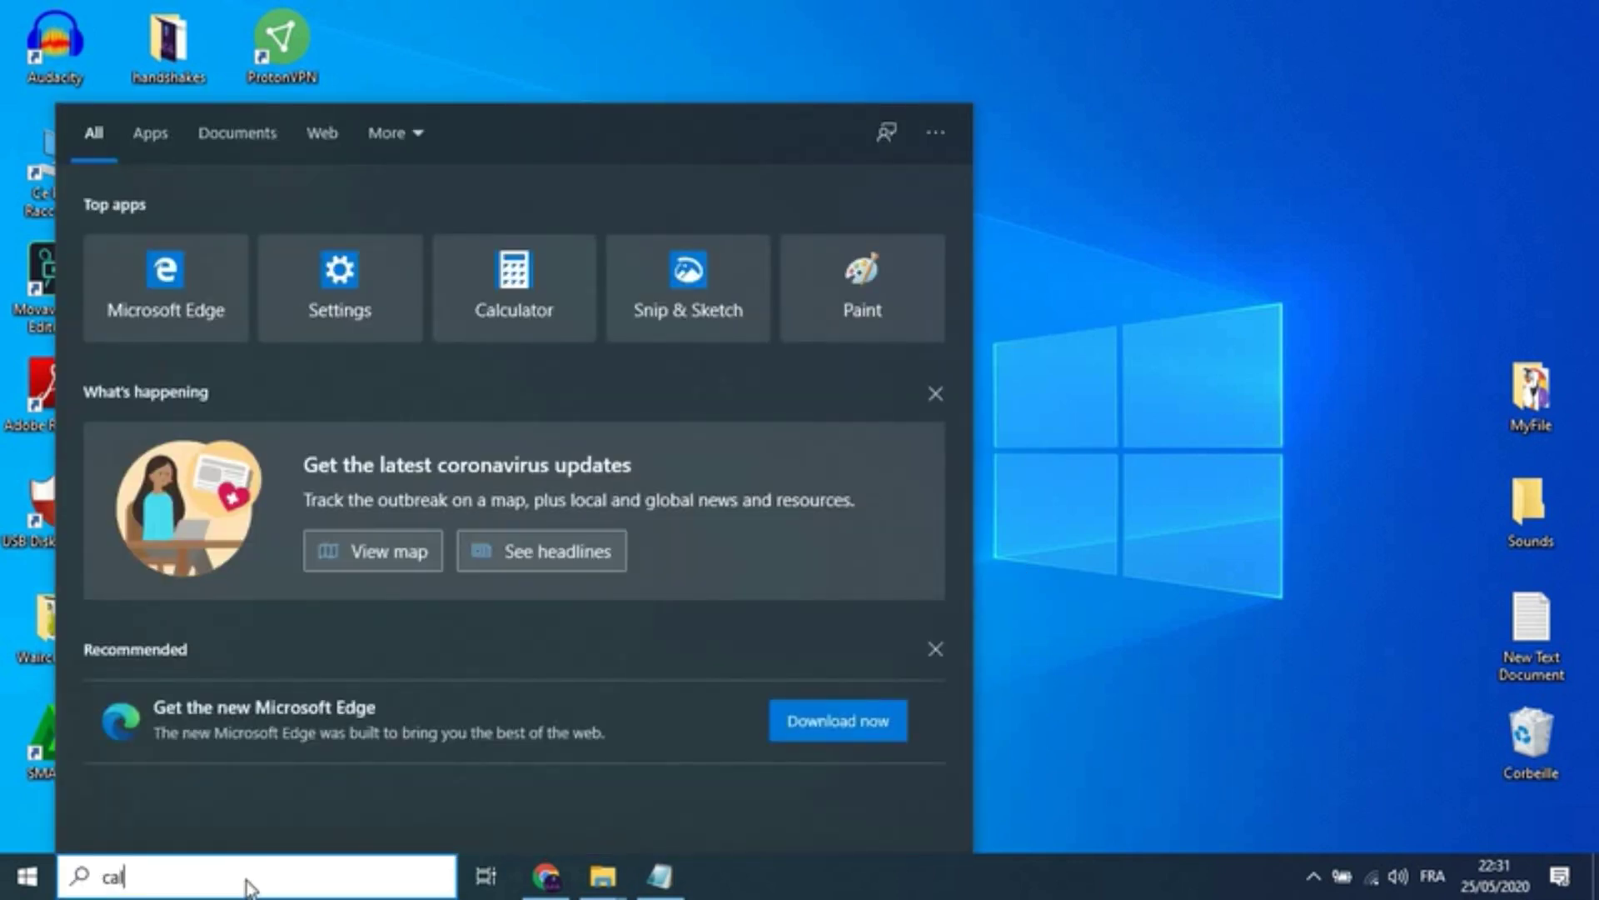
text(c)
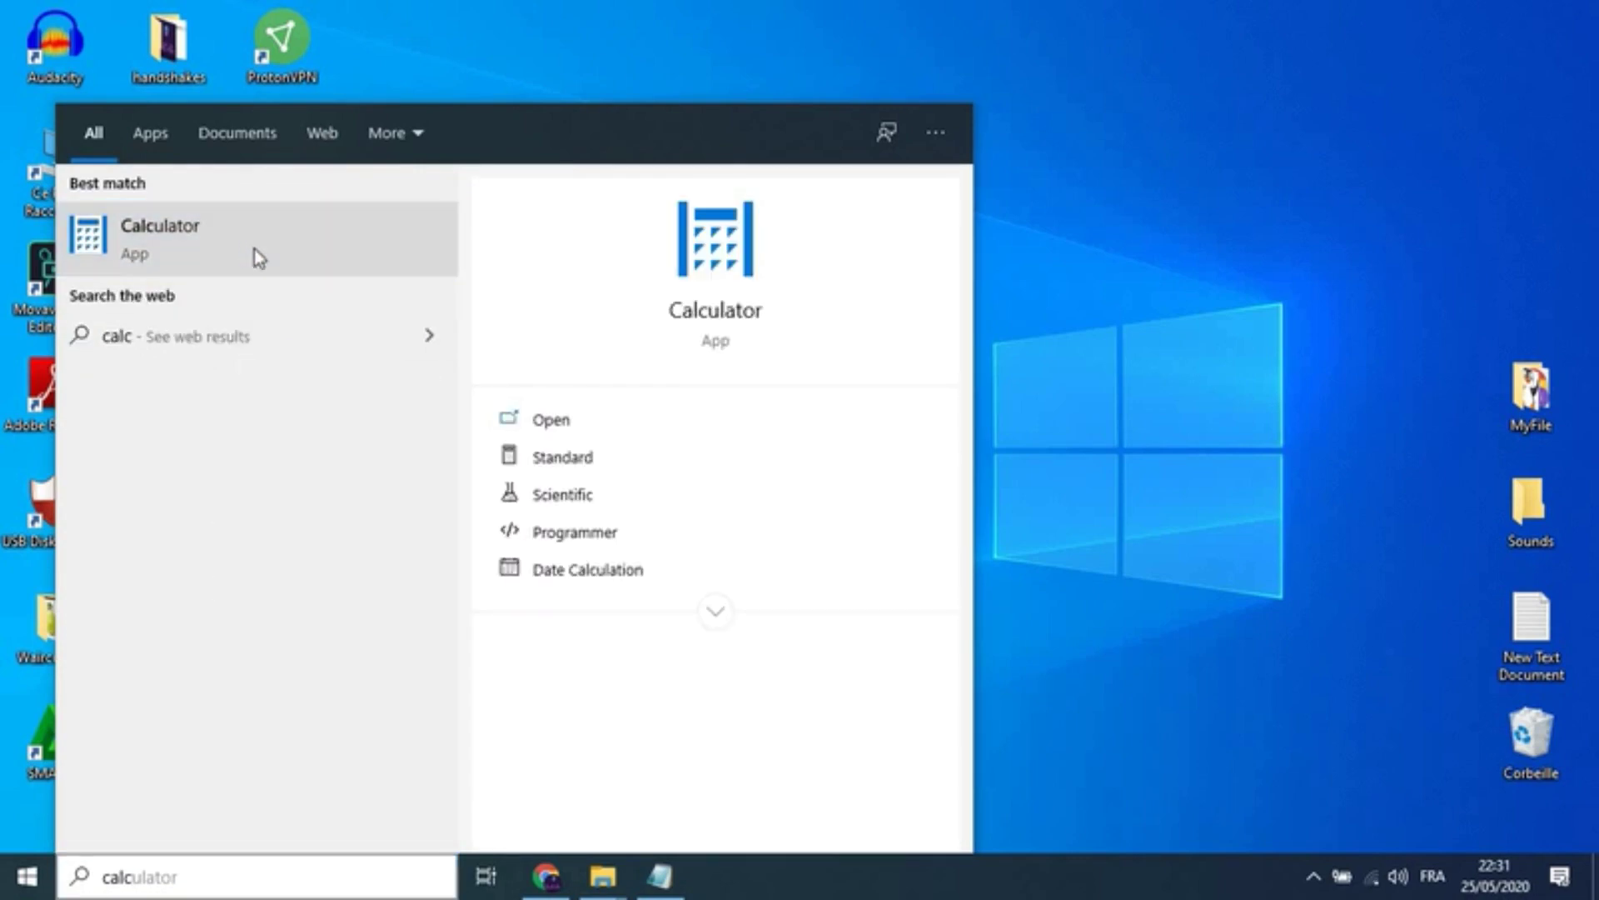
click(253, 249)
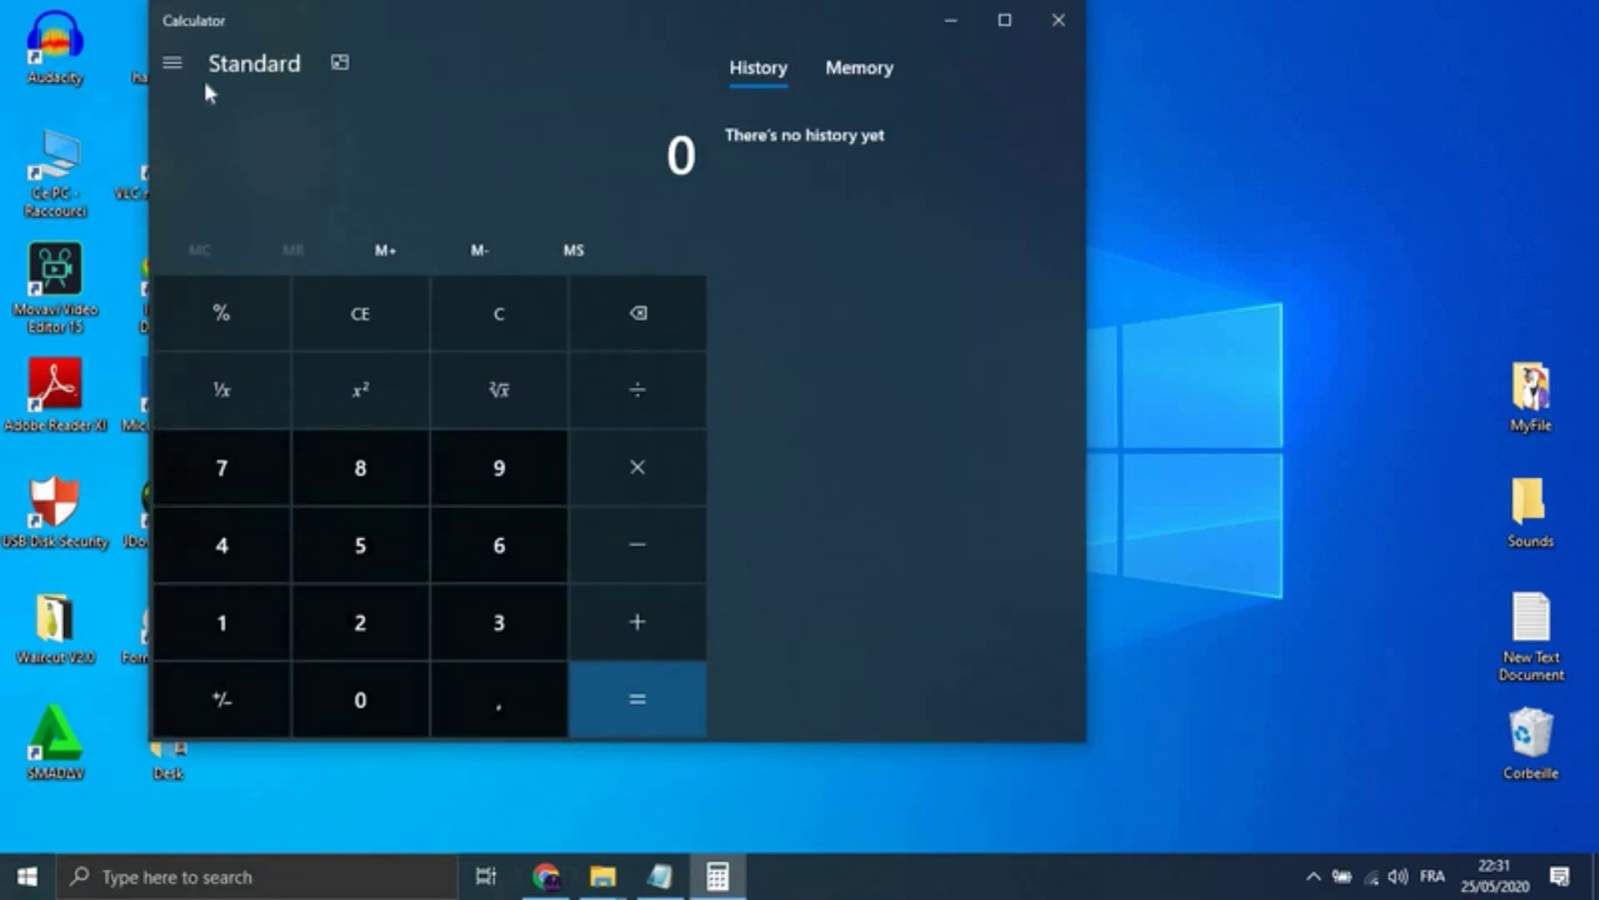
click(173, 63)
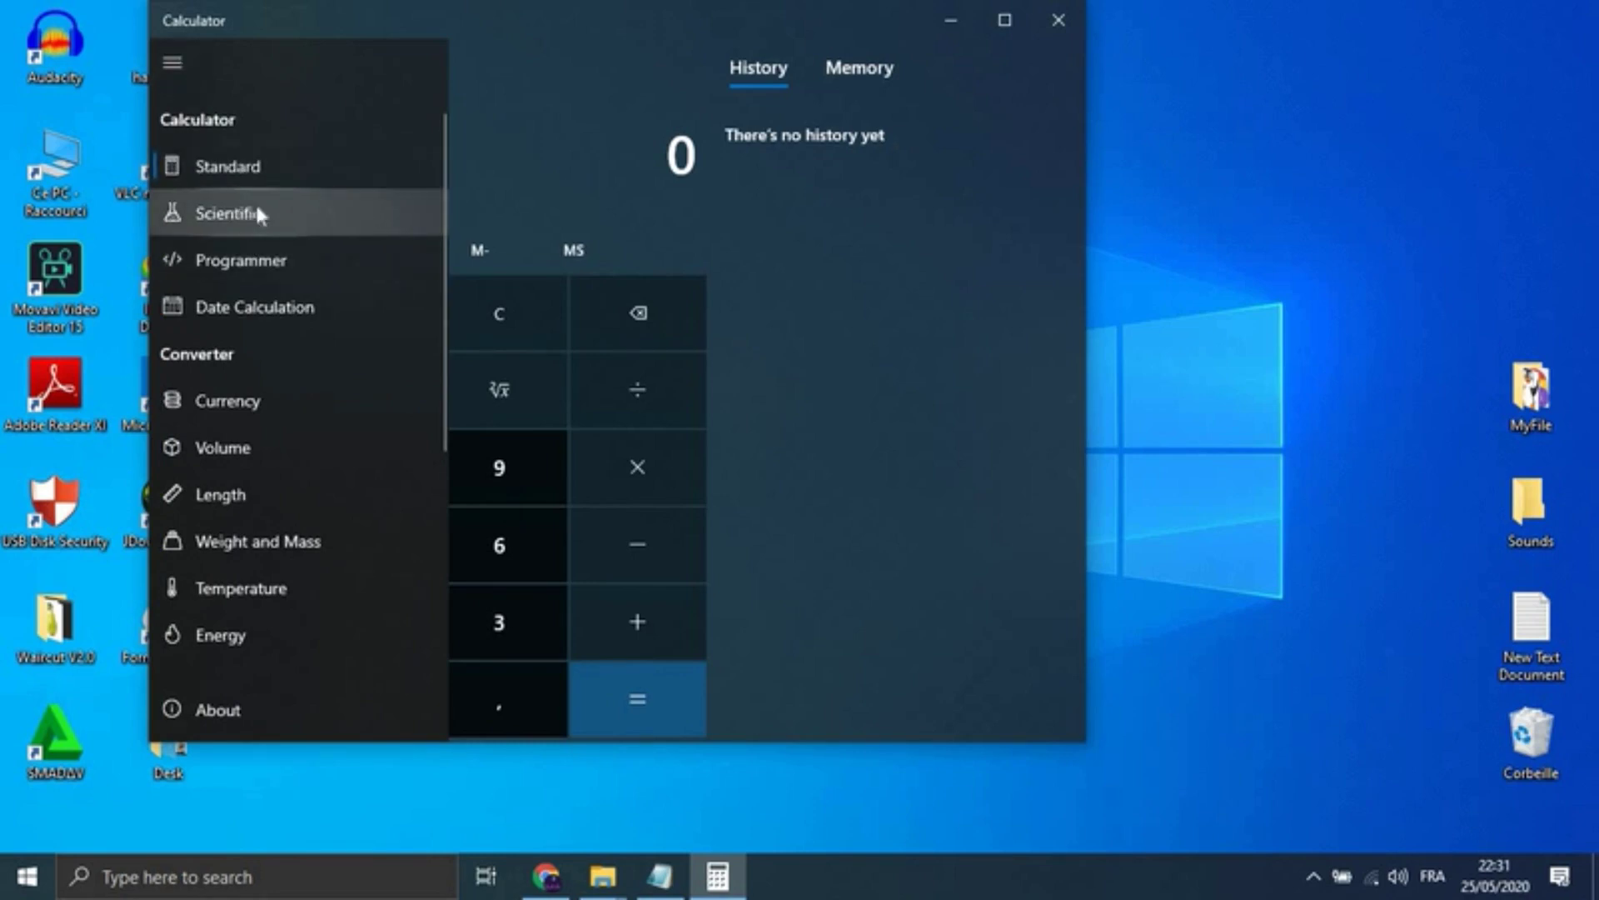
click(255, 308)
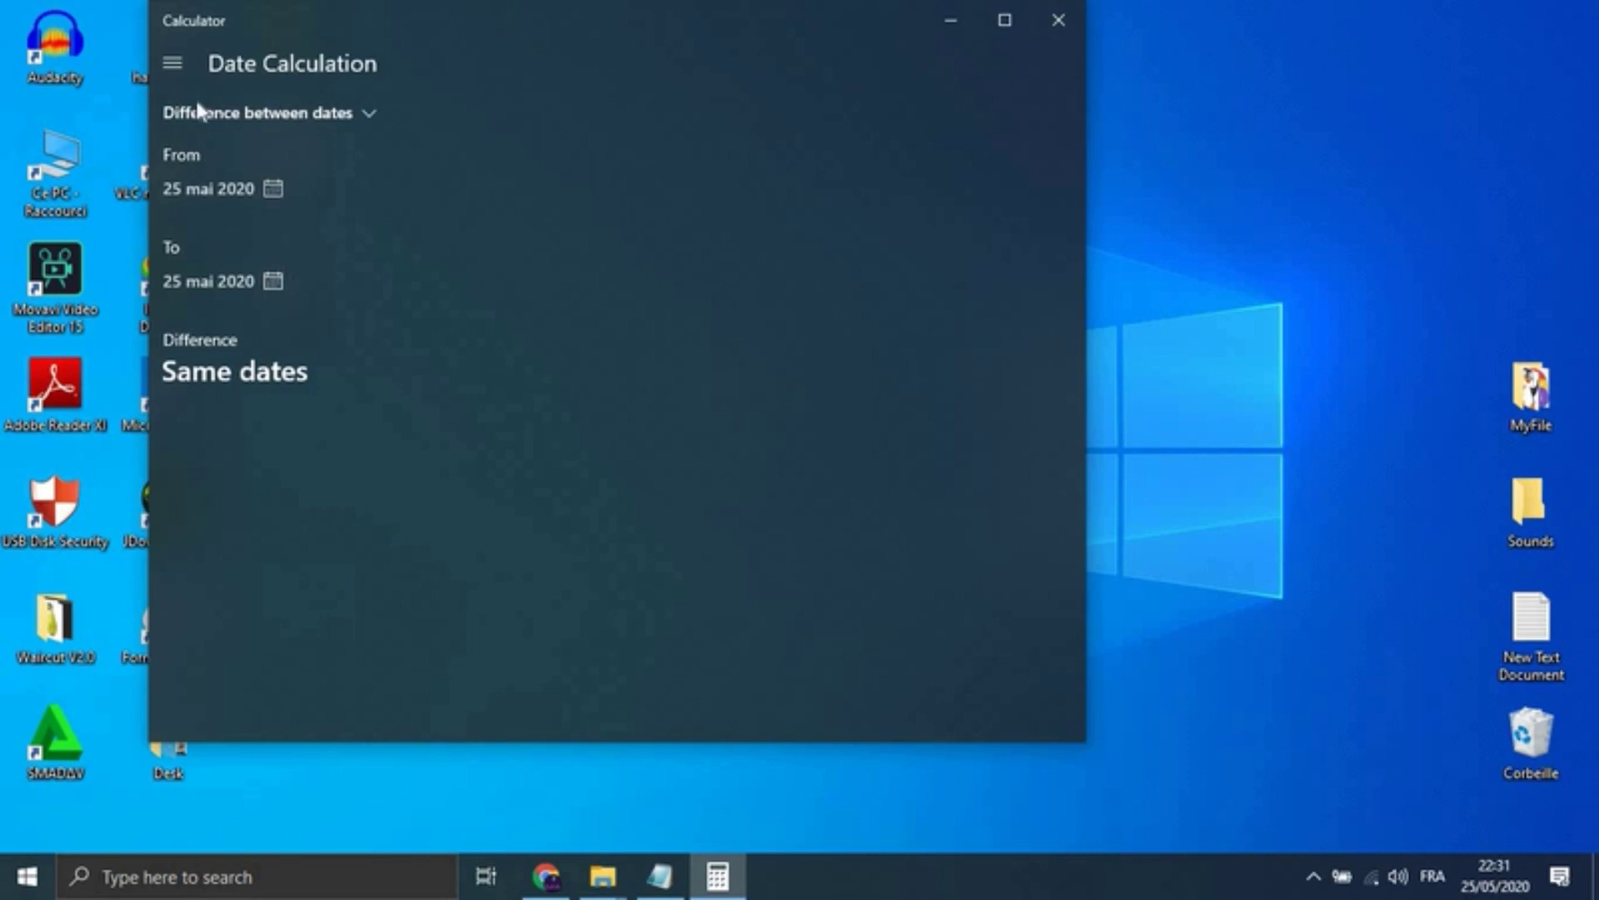
click(175, 62)
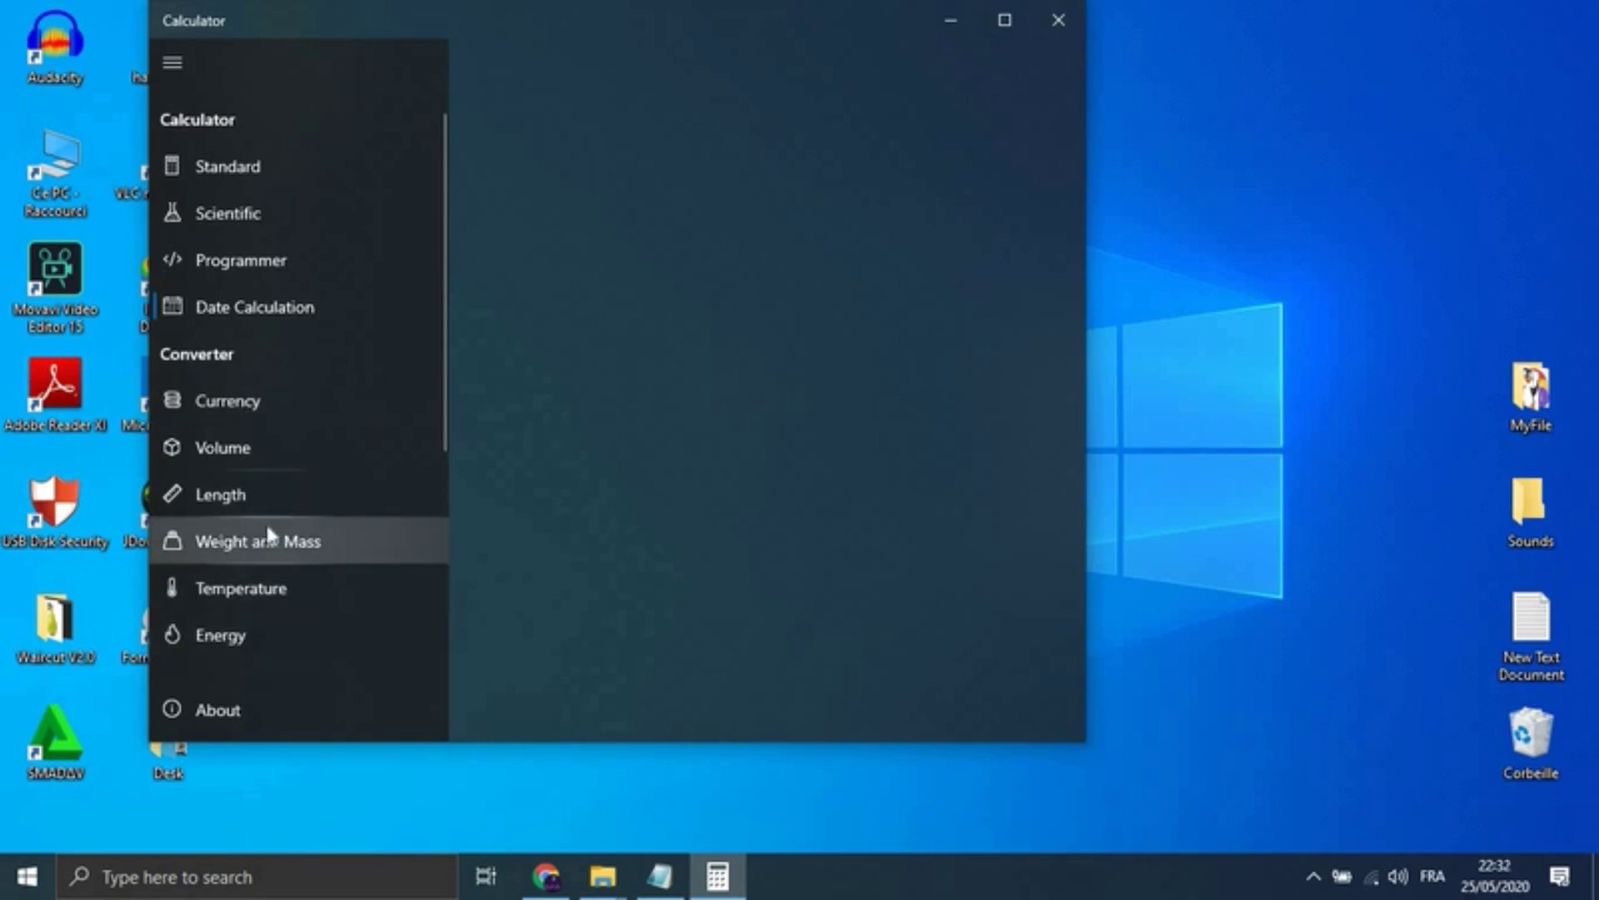
Step: Close Calculator and launch Alarms & Clock by searching 'alar' from the taskbar
click(1074, 18)
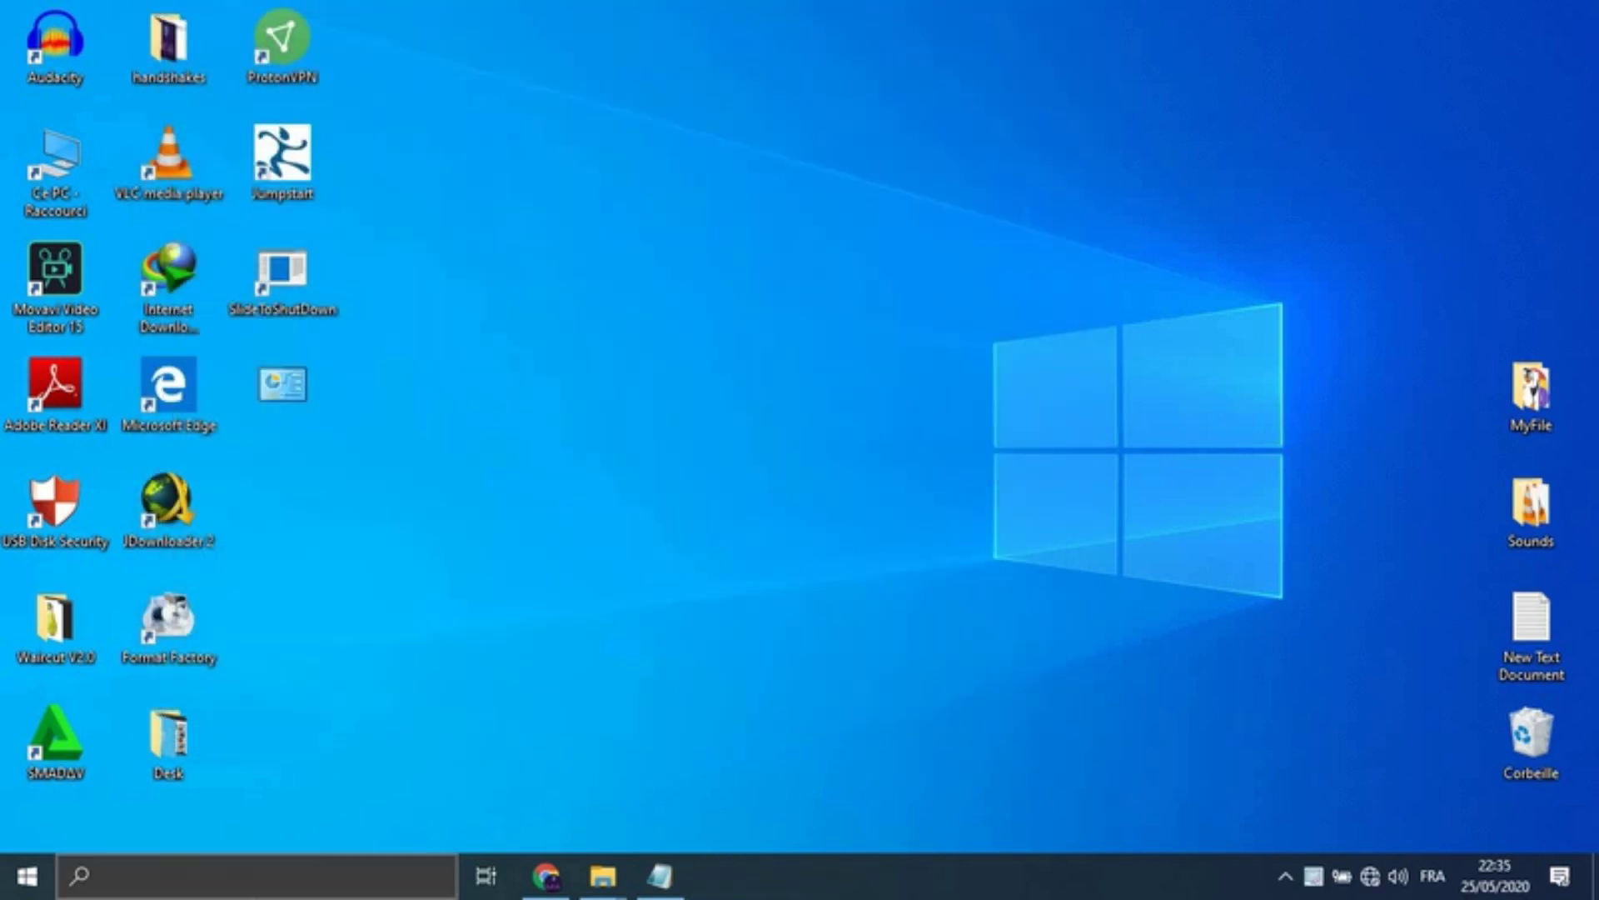
click(249, 879)
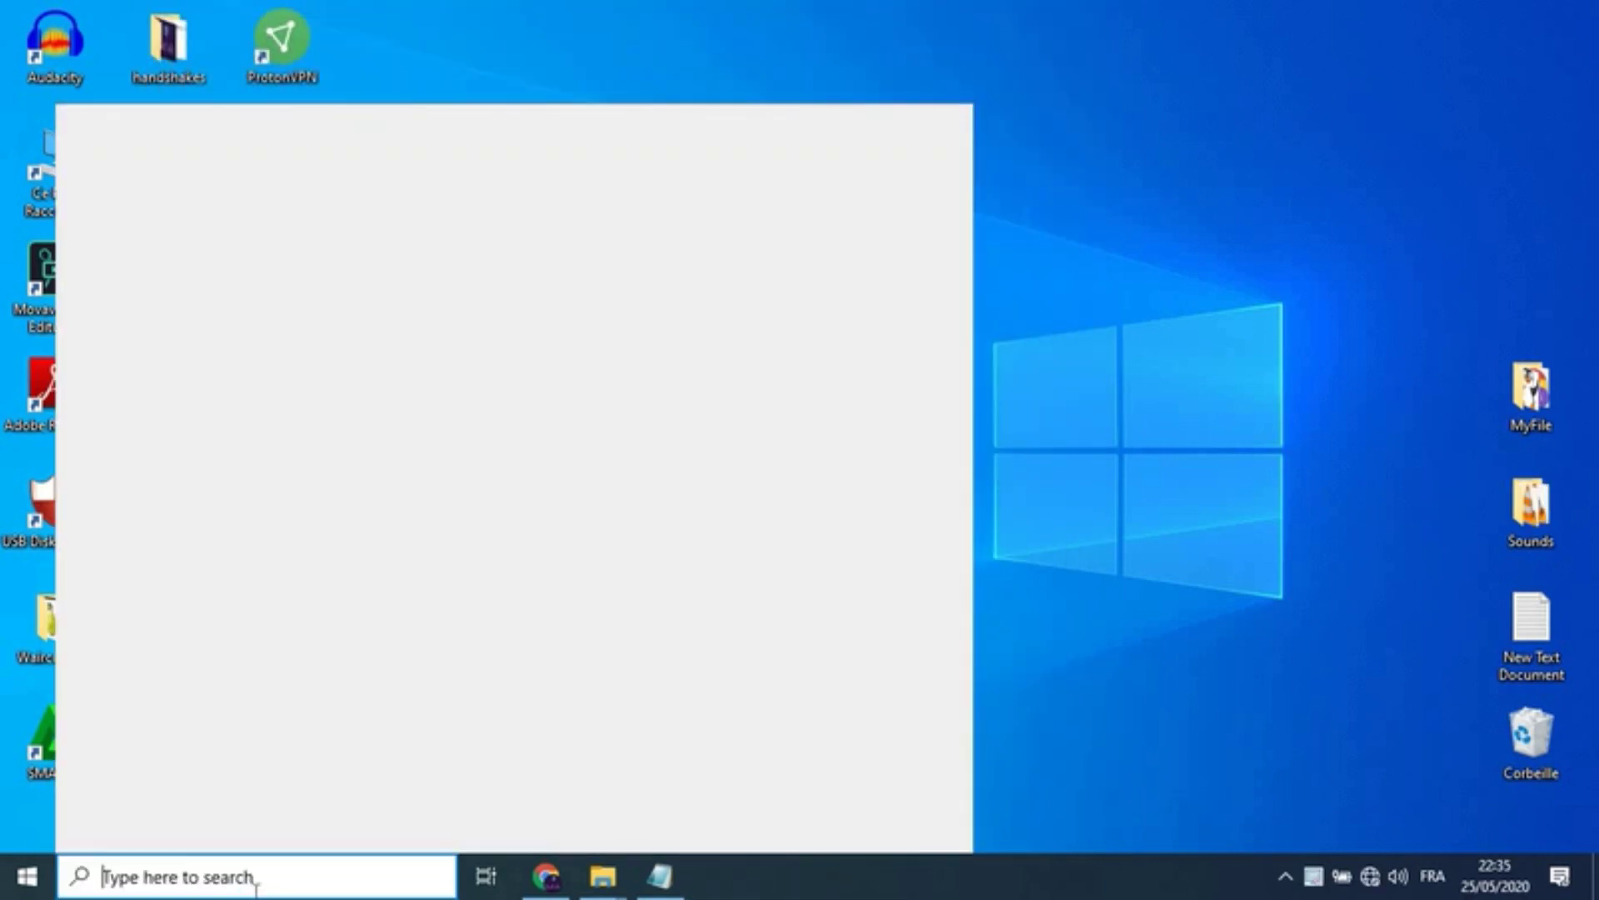
text(a)
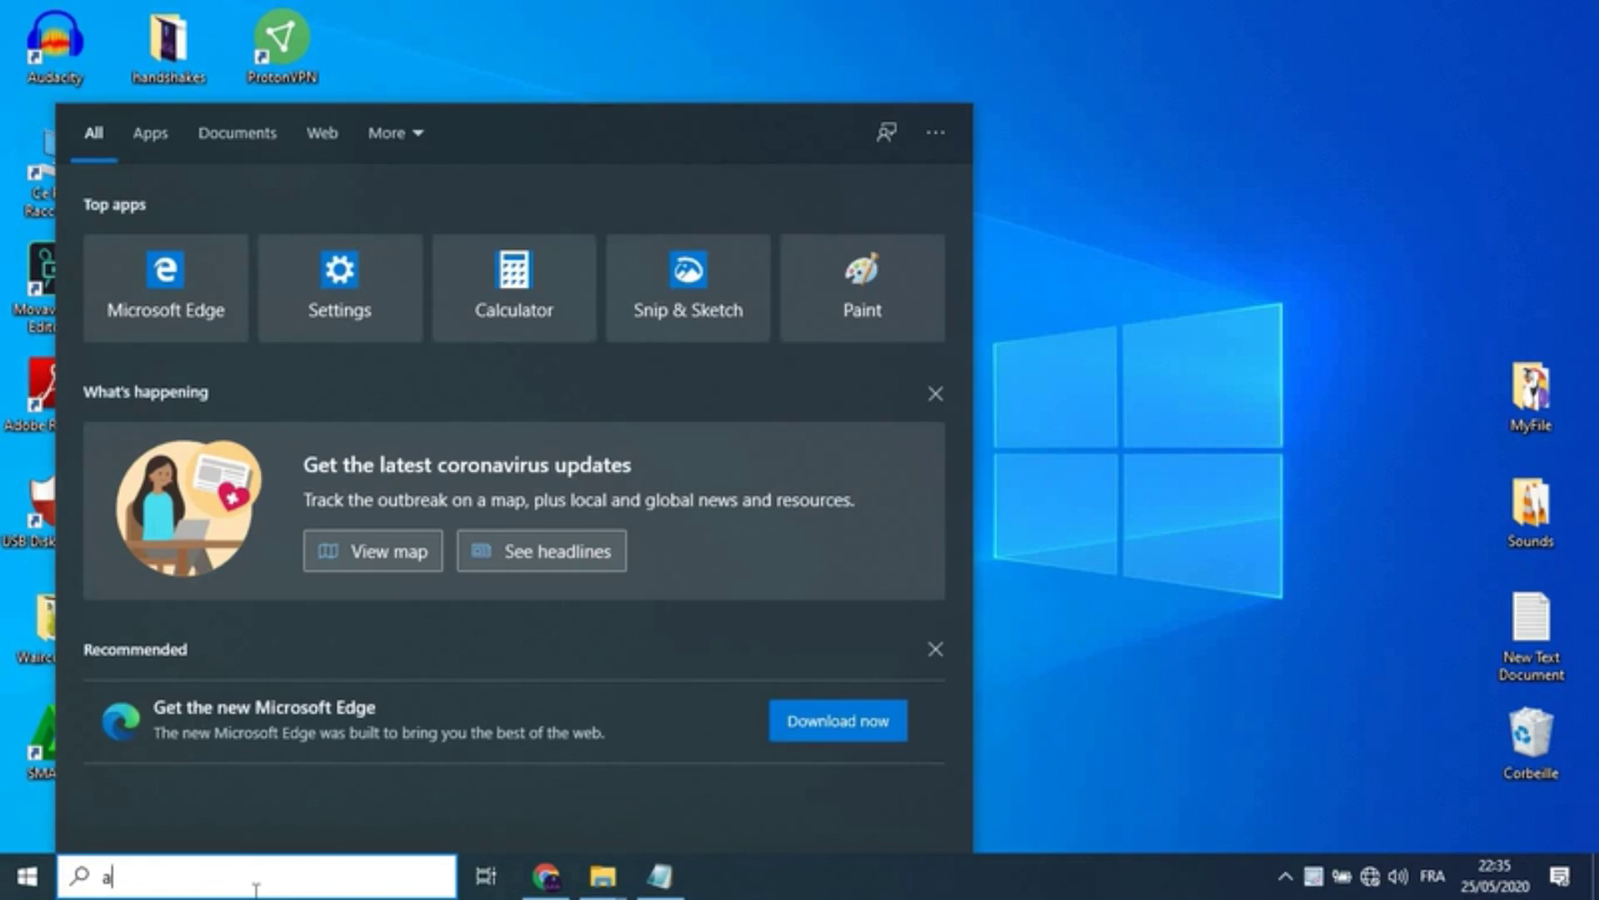
text(lar)
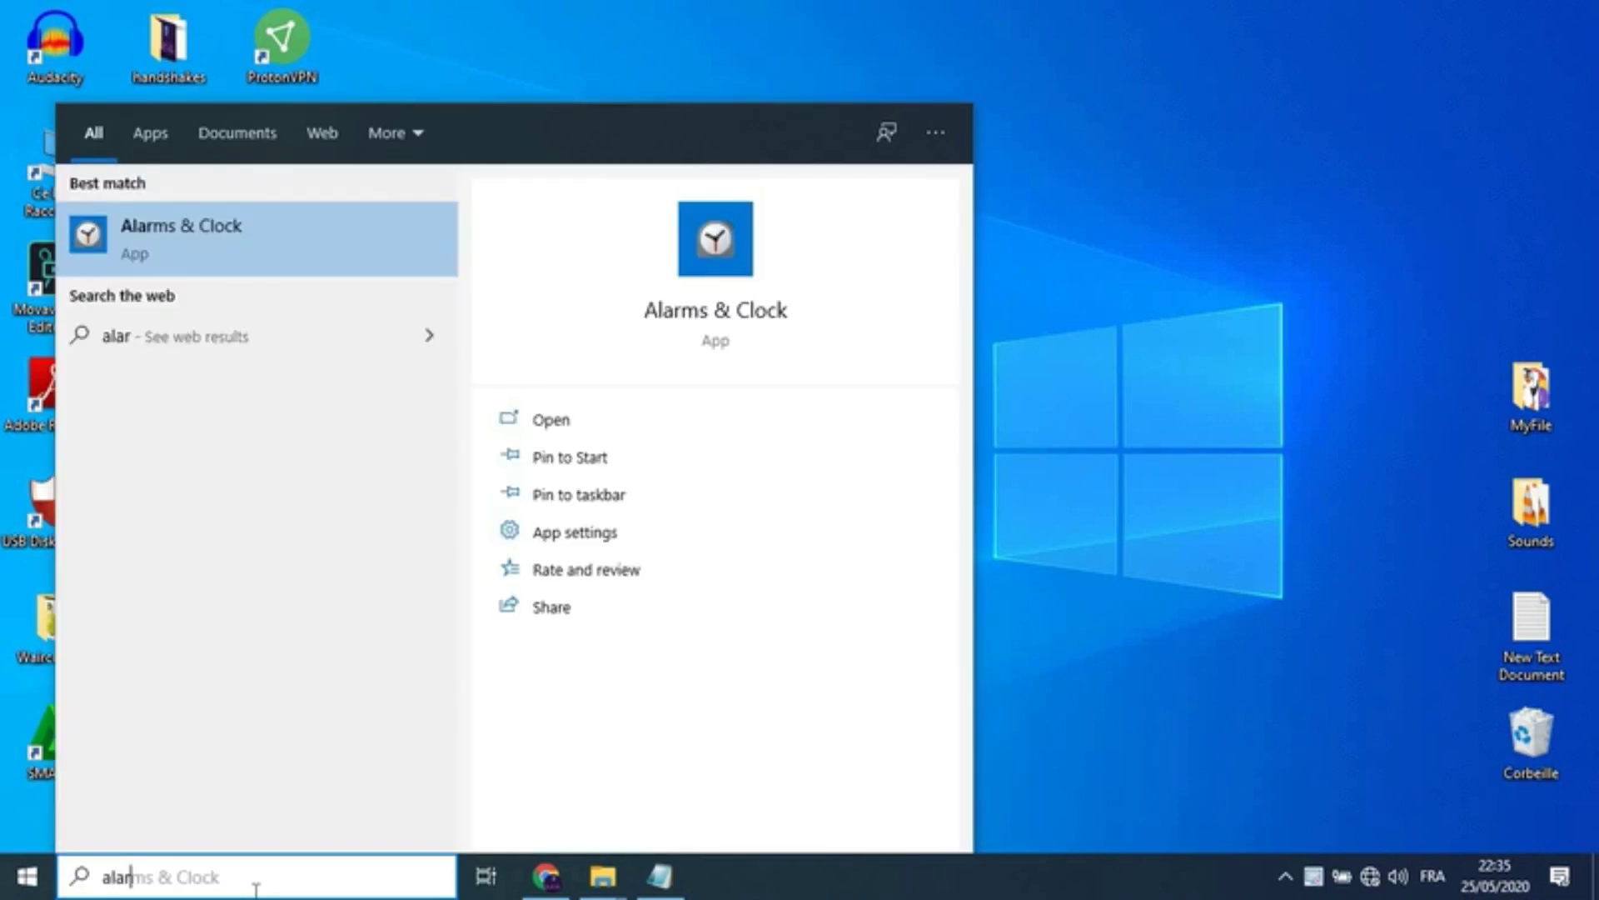
click(358, 264)
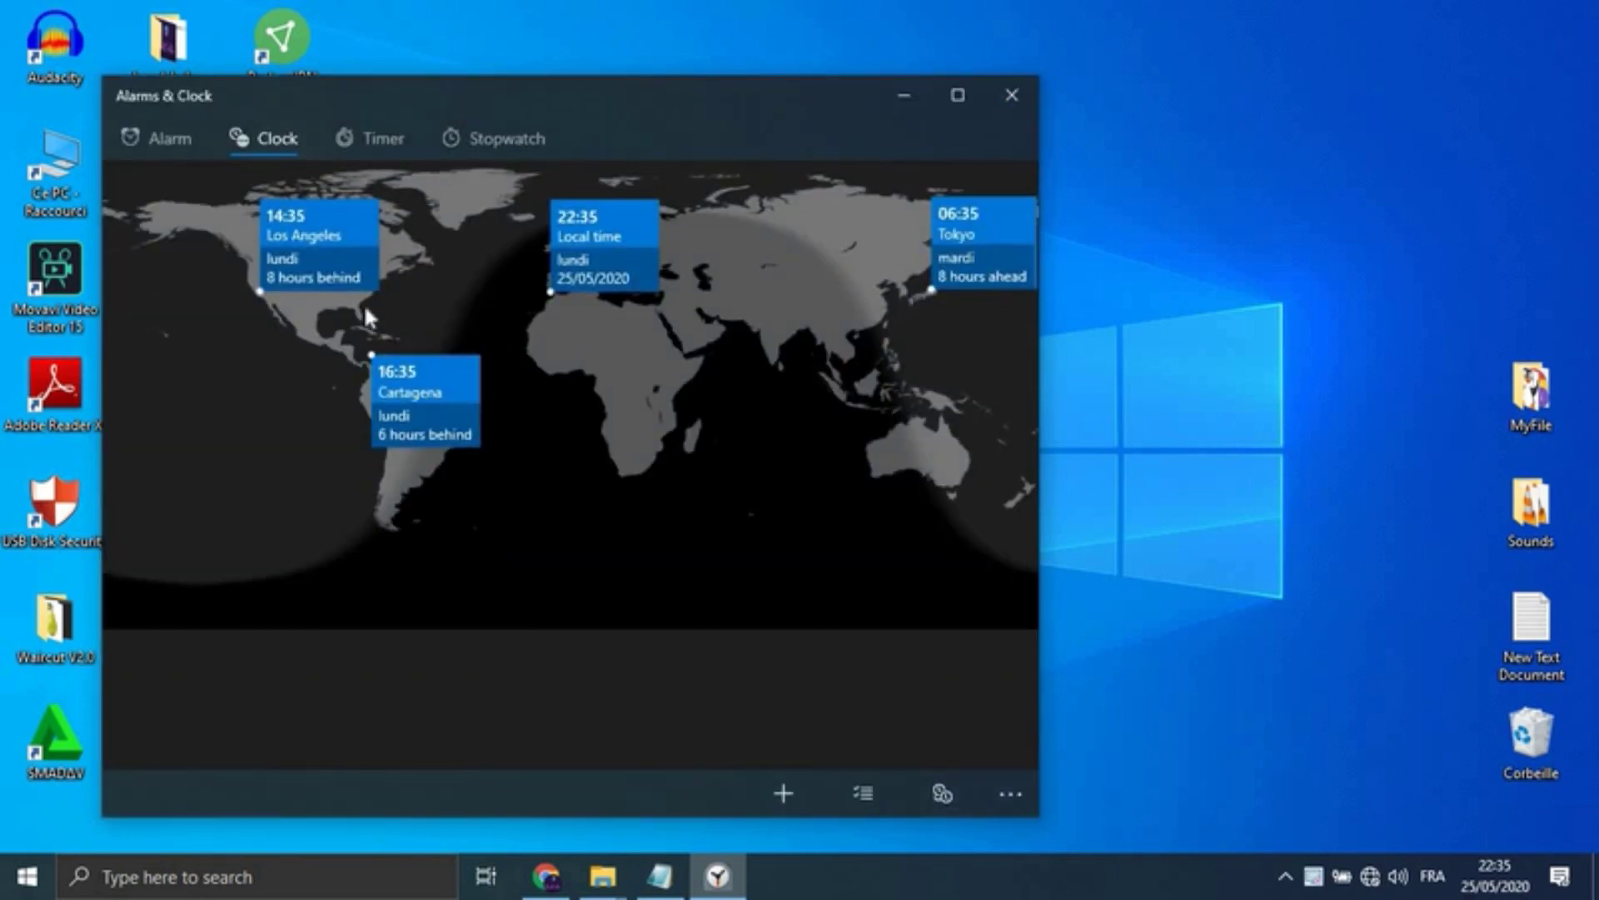
Step: Add a Montreal, QC, Canada world clock, then close Alarms & Clock
click(783, 792)
mouse_move(718, 875)
text(m)
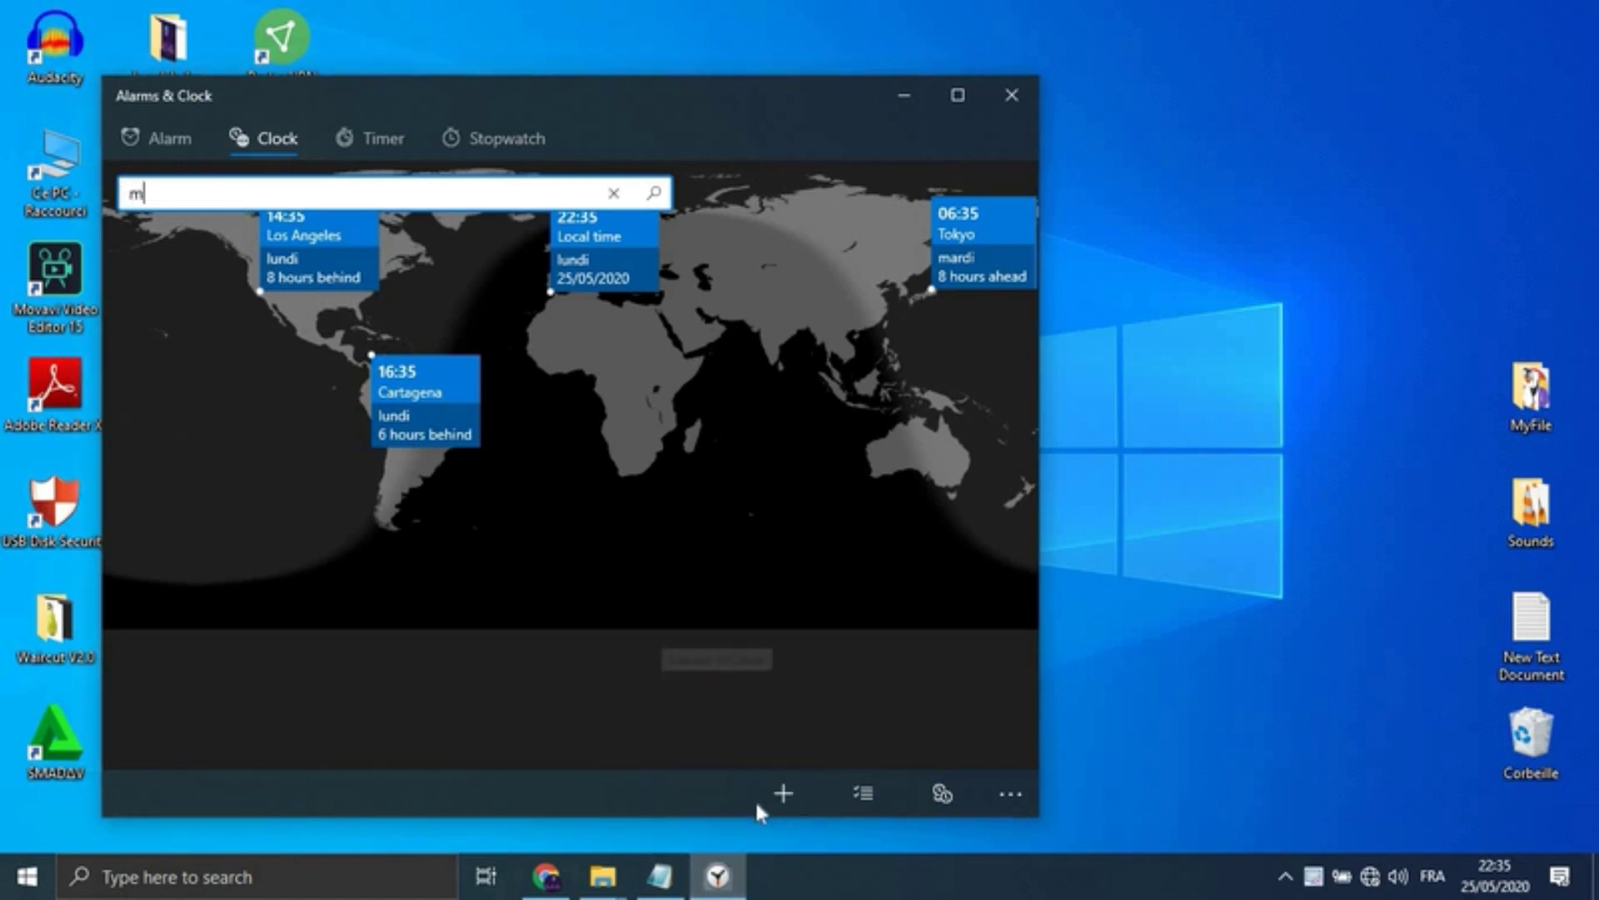
text(ontr)
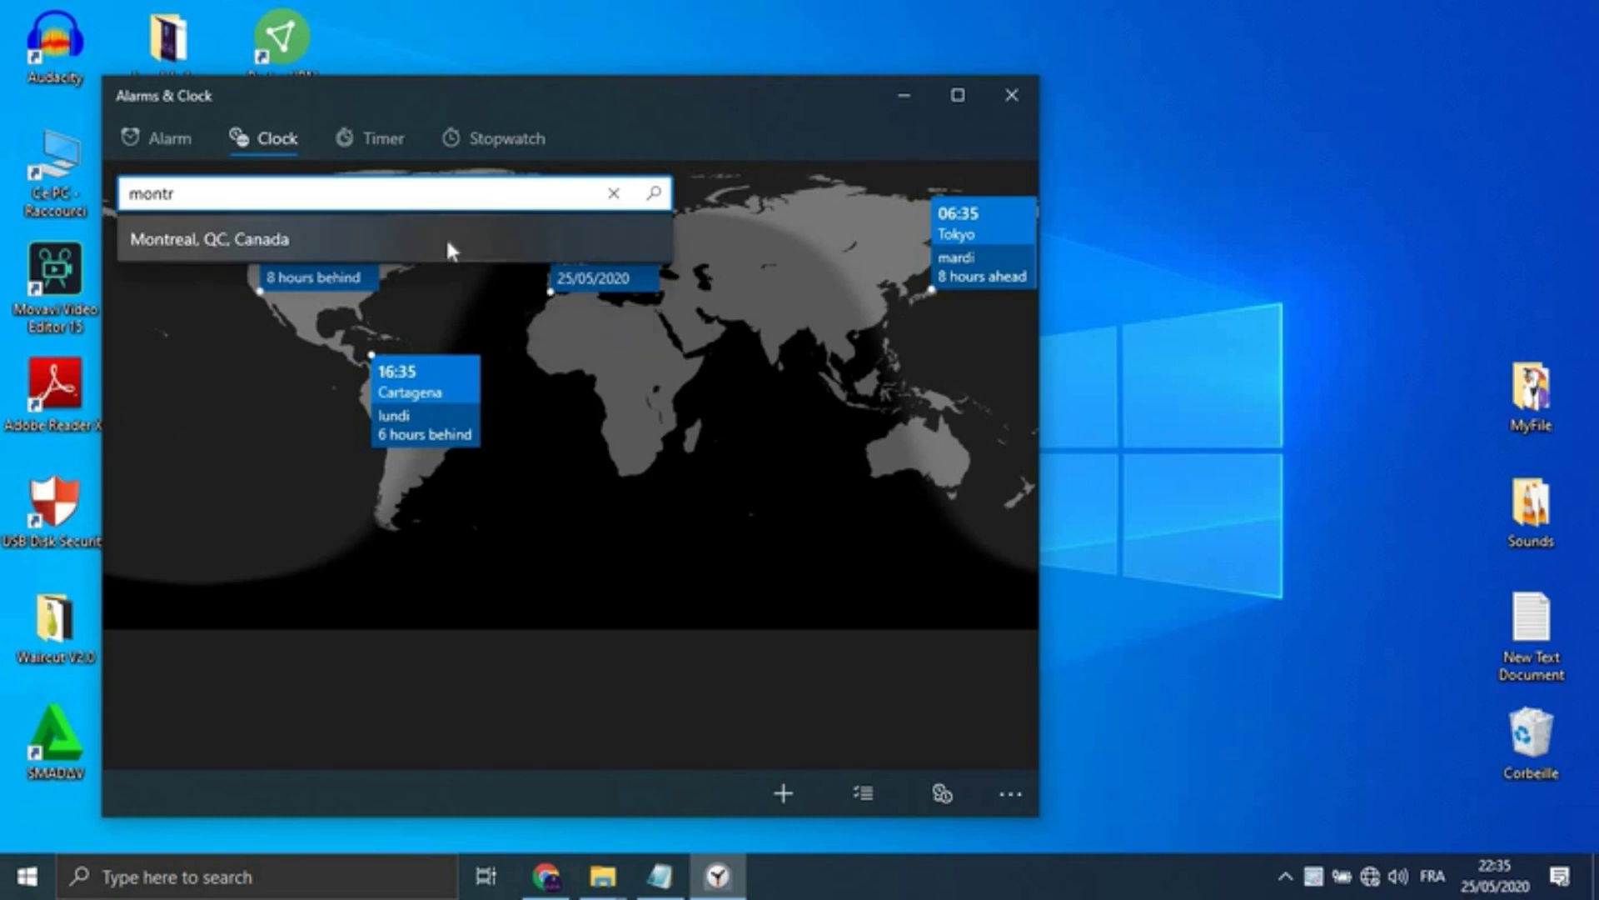
click(469, 242)
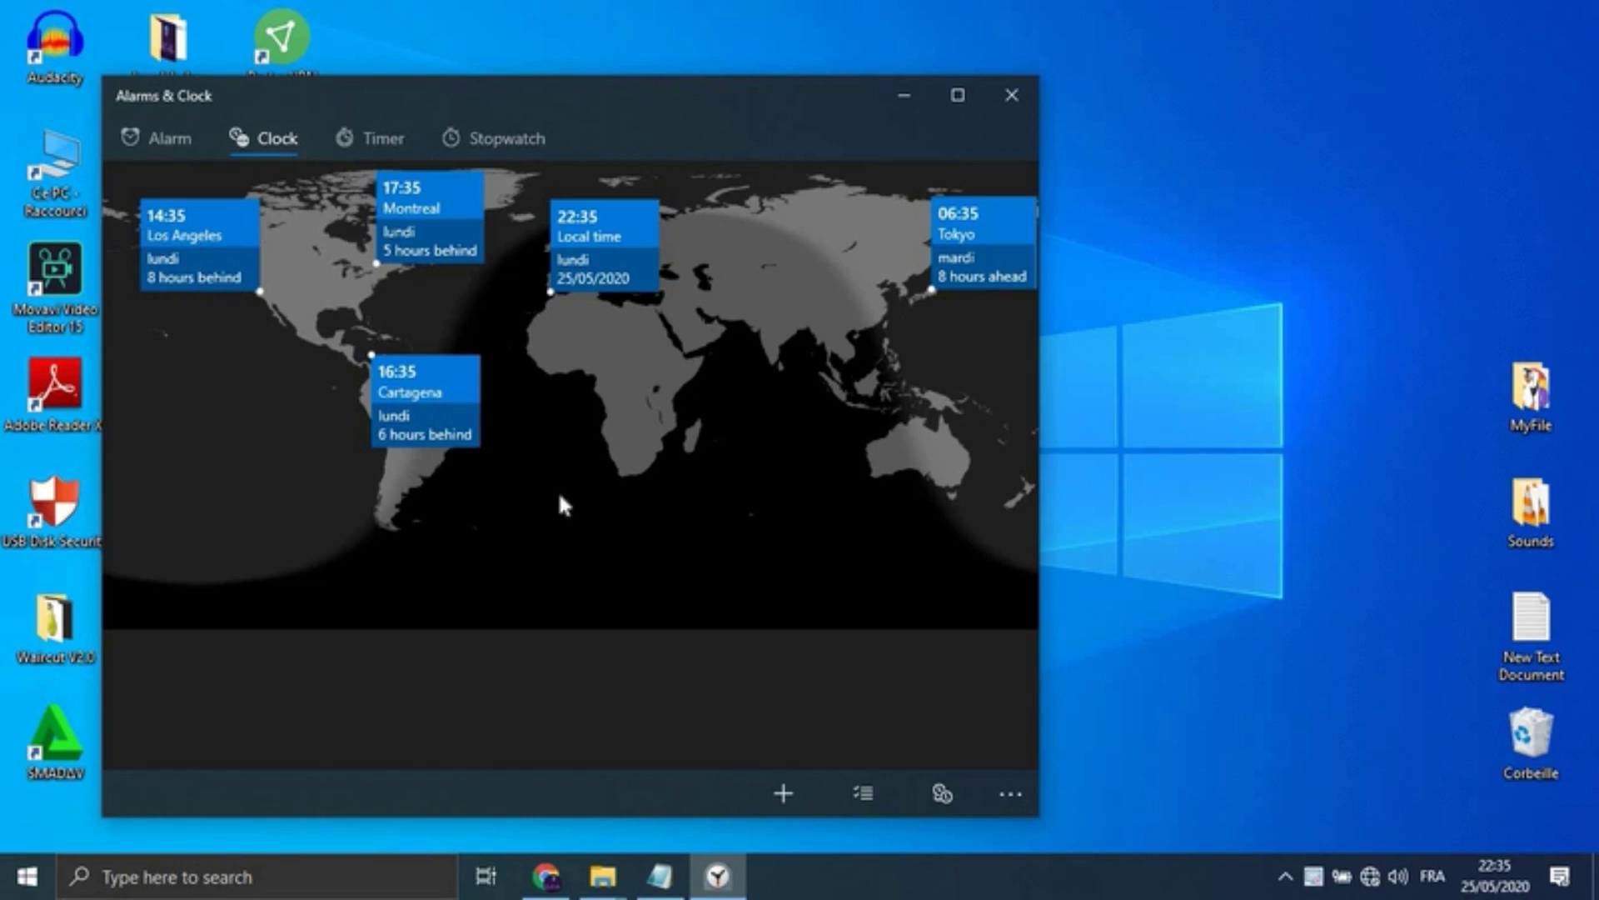
click(1012, 97)
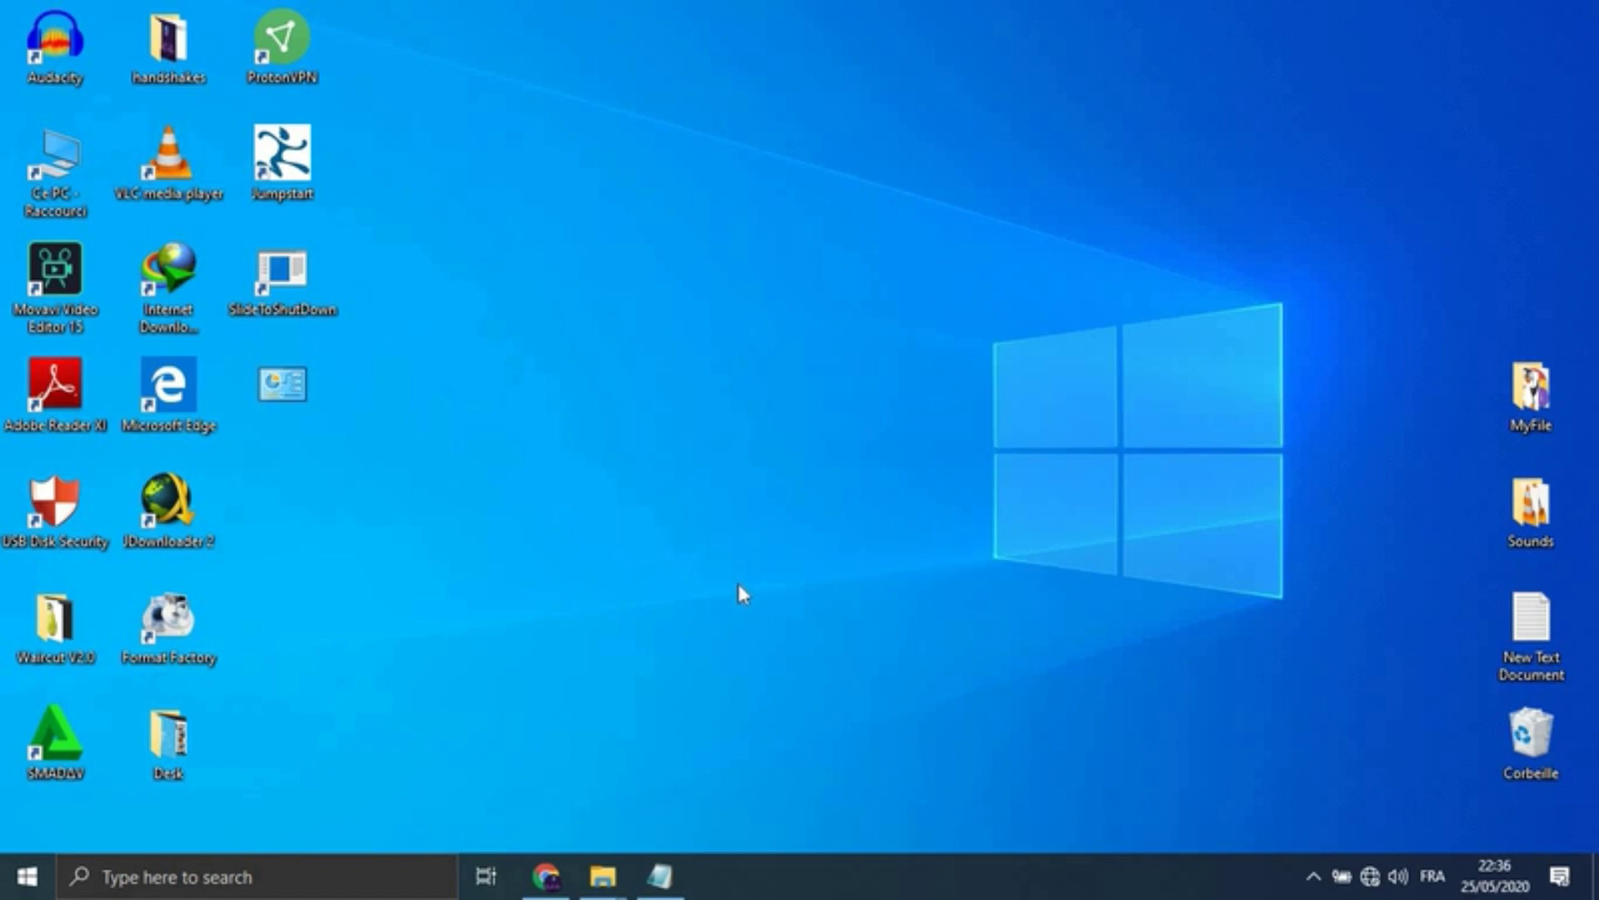
Step: Back in New Text Document, add blank lines below the GodMode line and open the emoji picker
click(659, 885)
click(793, 374)
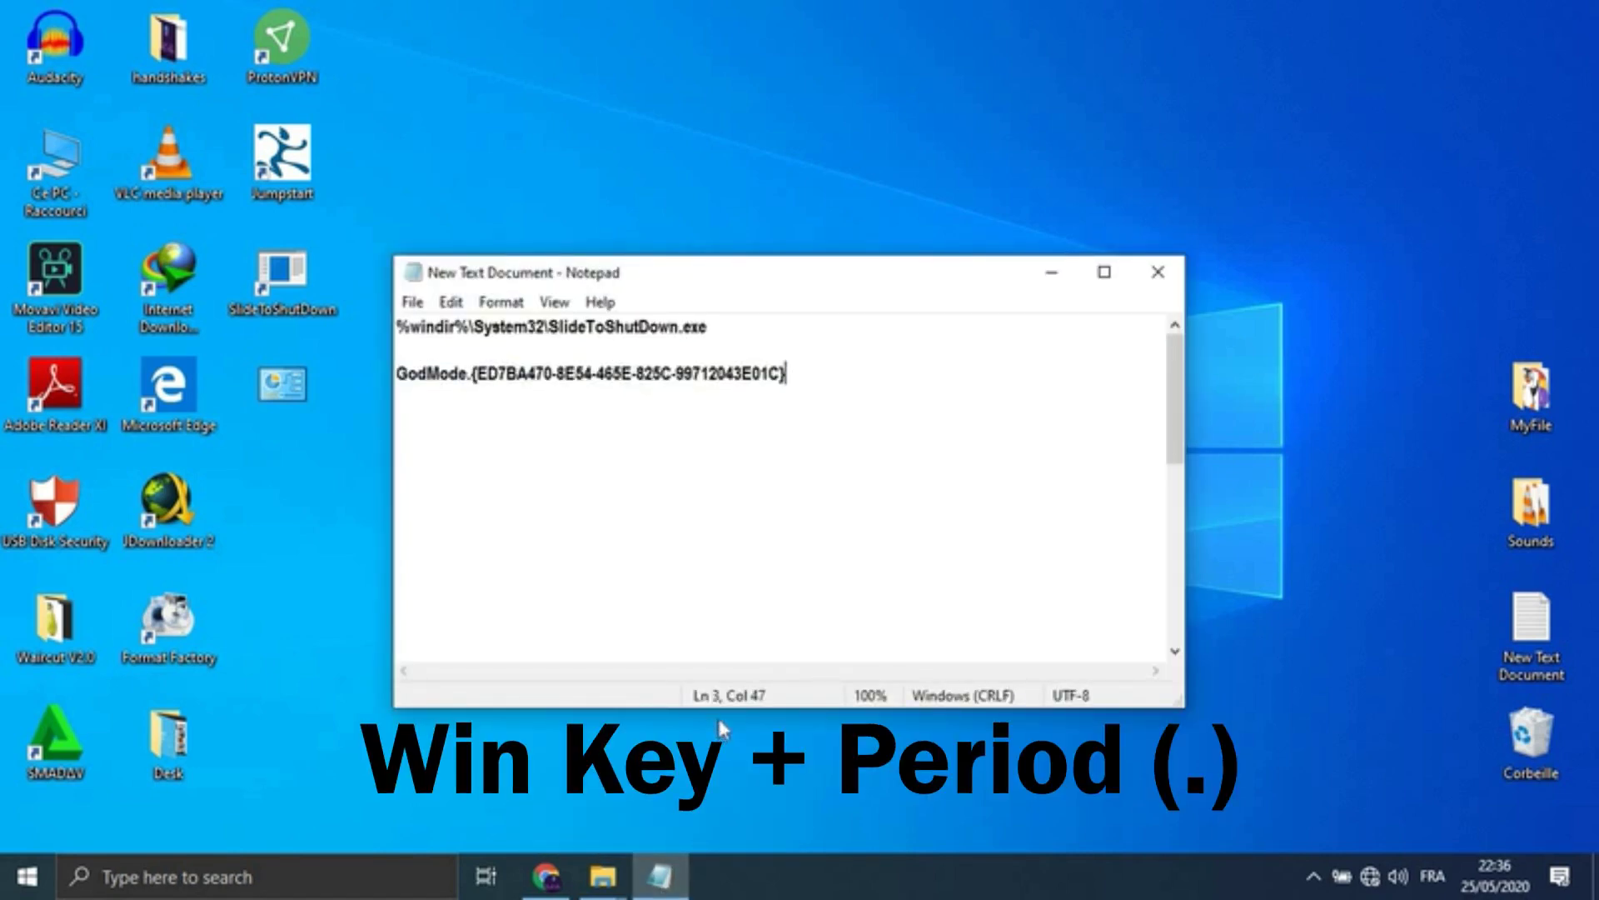
key(Return)
key(Return)
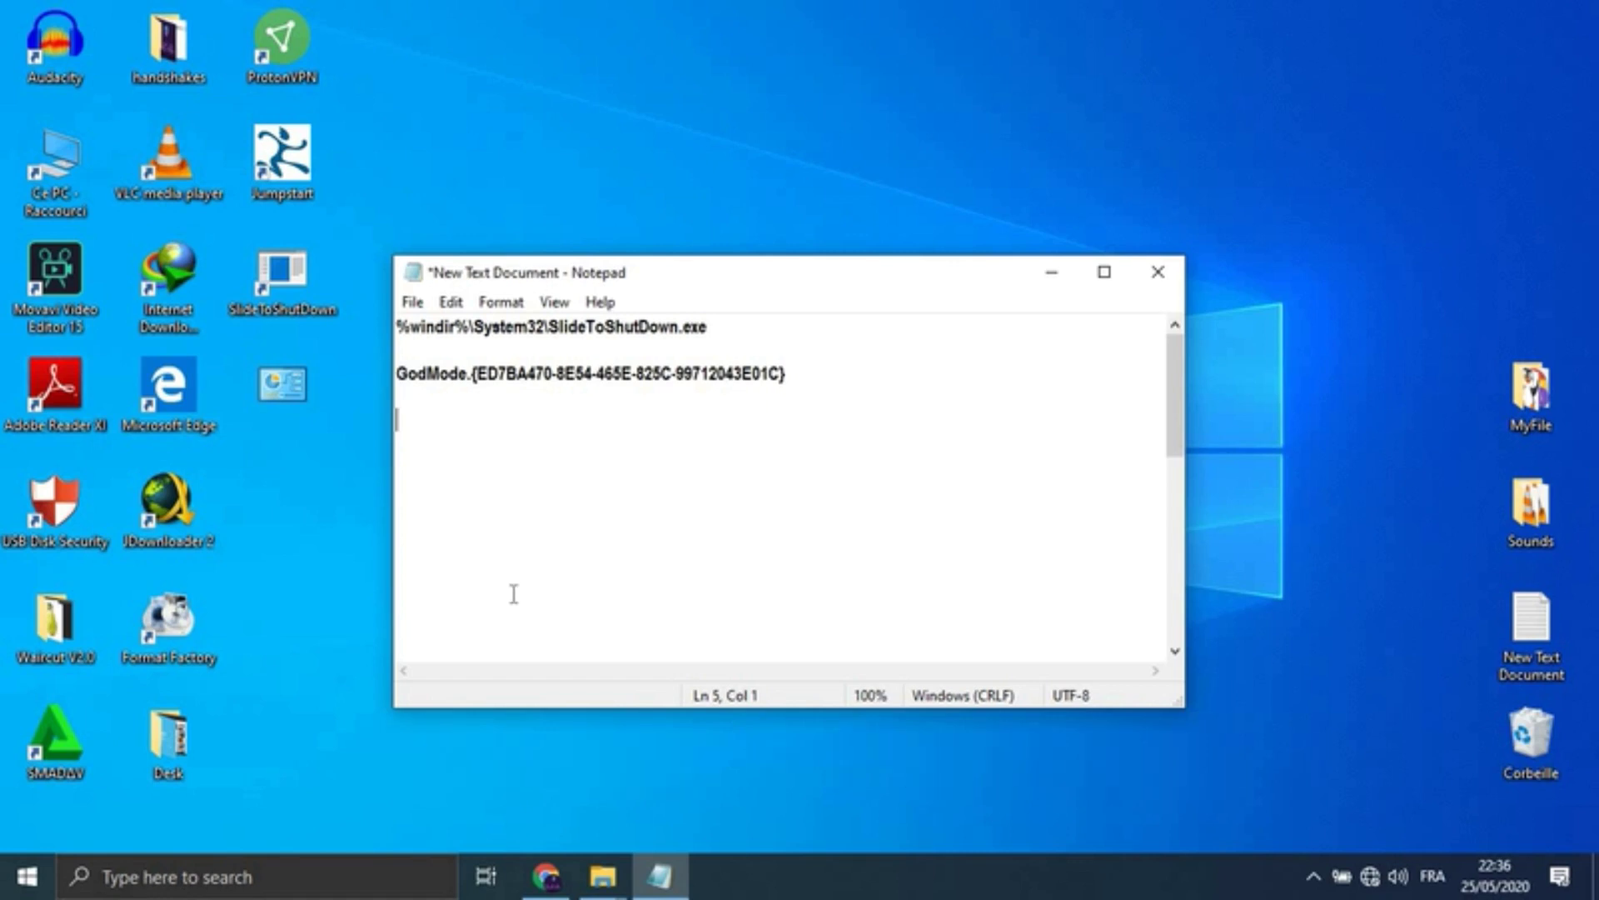
key(super+period)
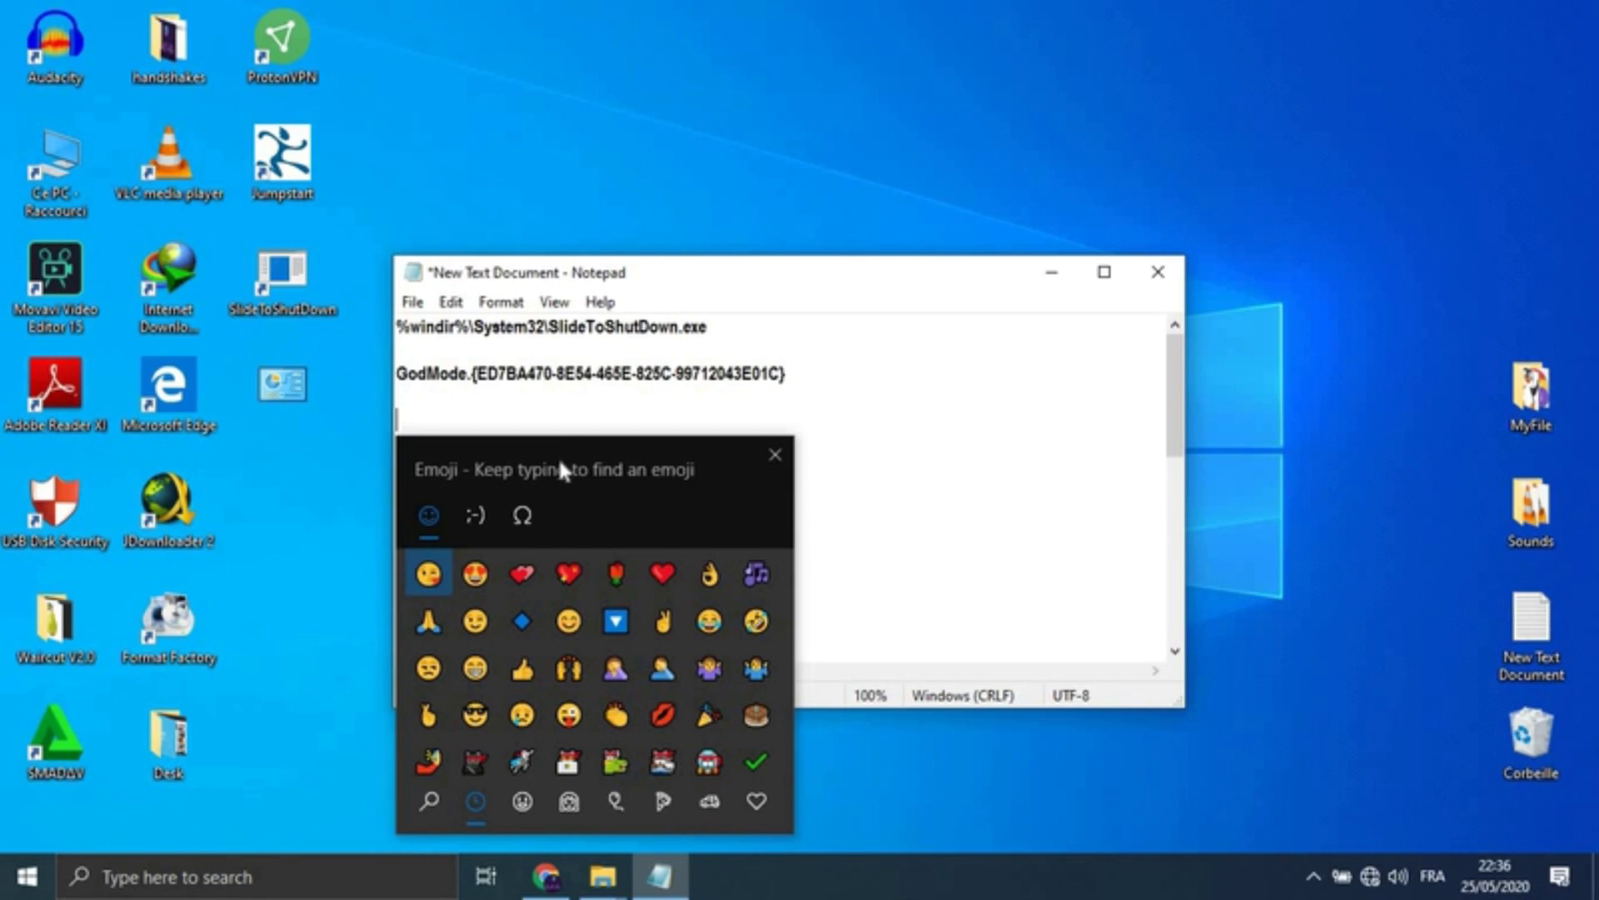